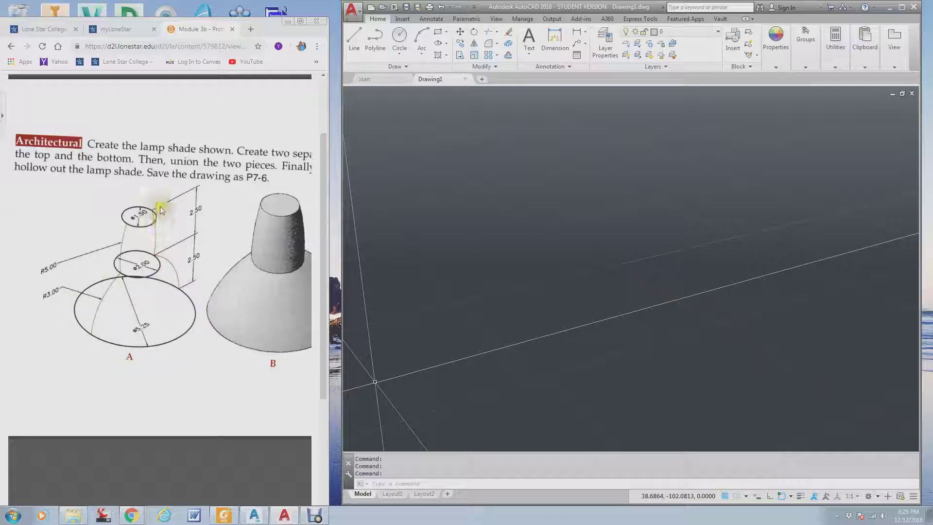
Step: Draw a circle with a 5.25 diameter for the base of the lamp shade
{"action": "left_click", "coordinate": [398, 57]}
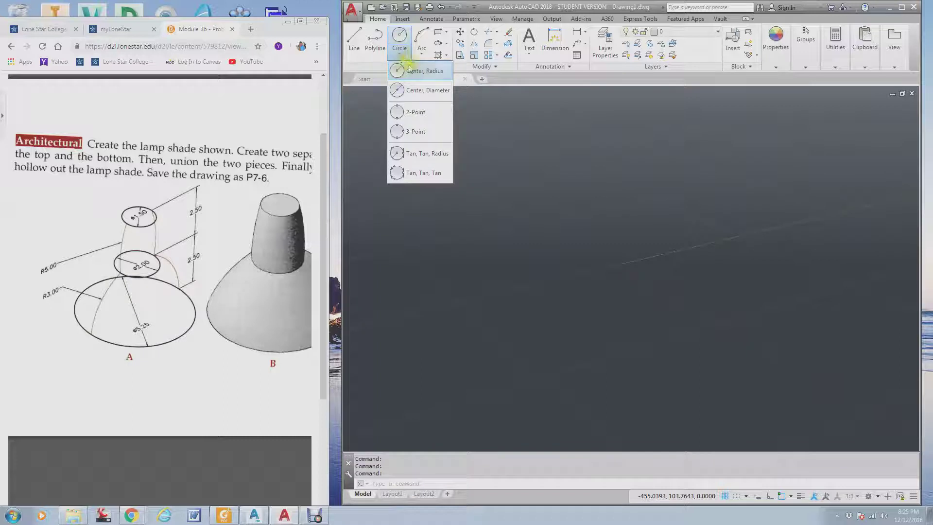
{"action": "left_click", "coordinate": [411, 71]}
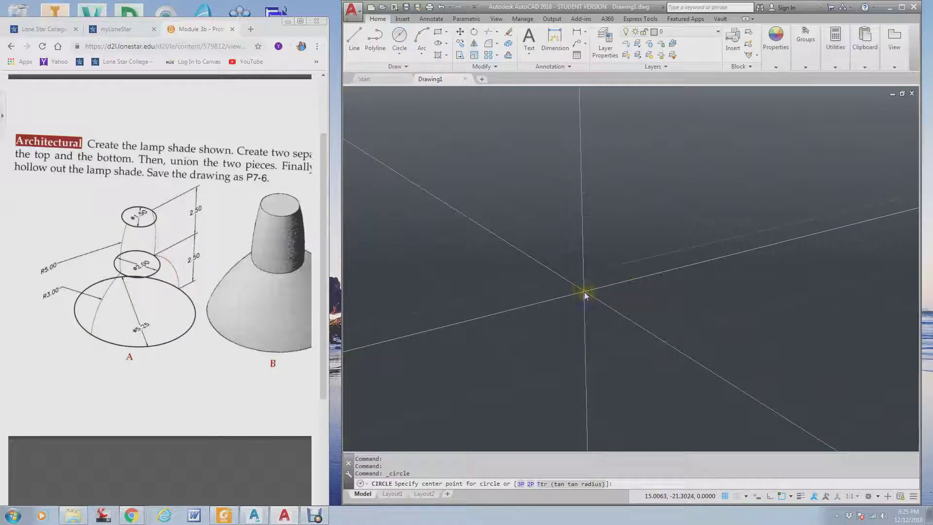
{"action": "left_click", "coordinate": [584, 292]}
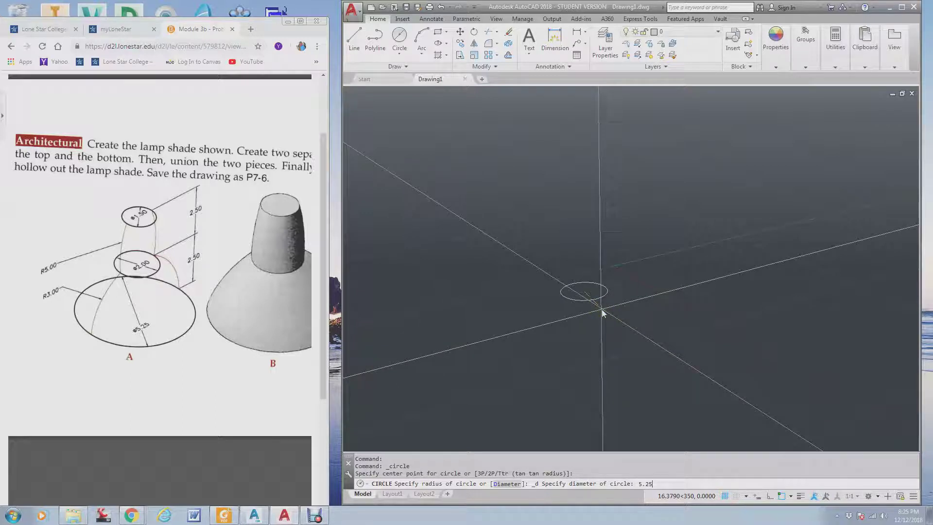
{"action": "key", "text": "Return"}
Step: Draw a circle with a diameter of 2 centred on the center of the 5.25 circle
{"action": "middle_click_drag", "start_coordinate": [602, 312], "coordinate": [559, 73], "text": "shift"}
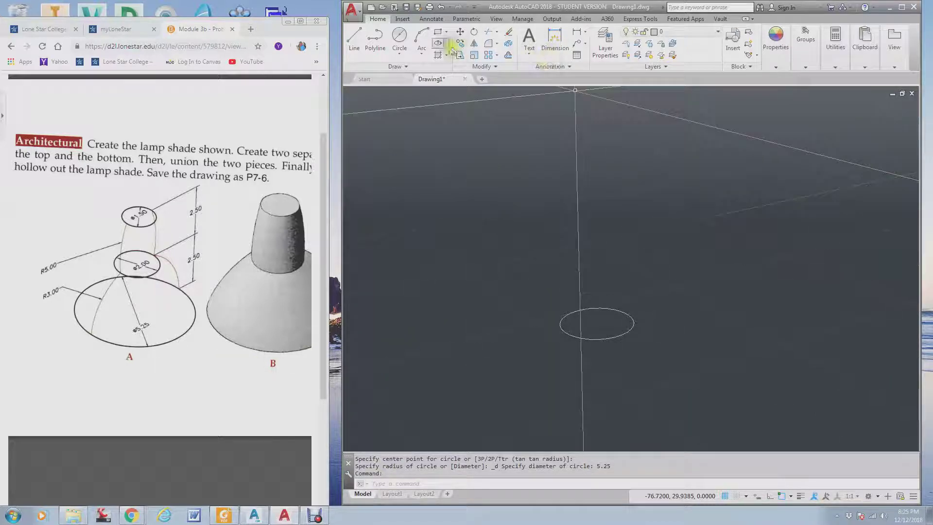
{"action": "left_click", "coordinate": [398, 57]}
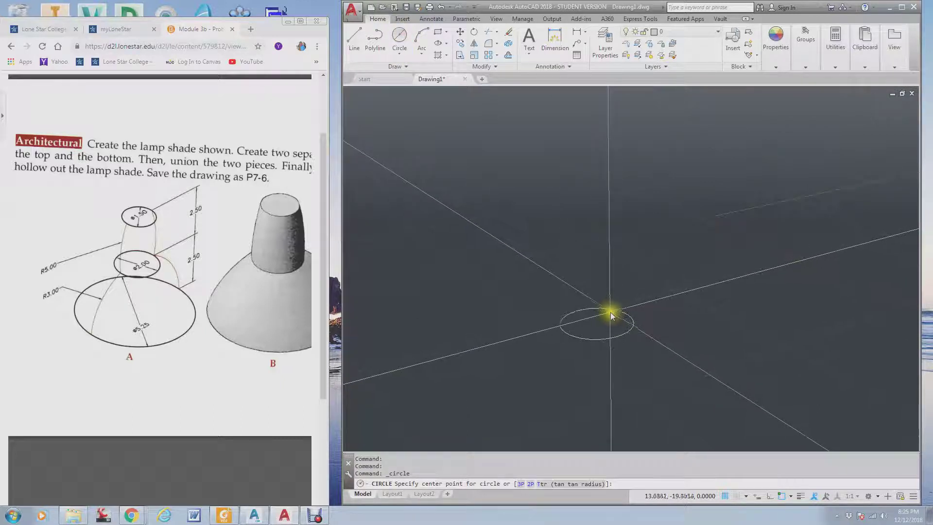
{"action": "type", "text": "cen"}
{"action": "key", "text": "Return"}
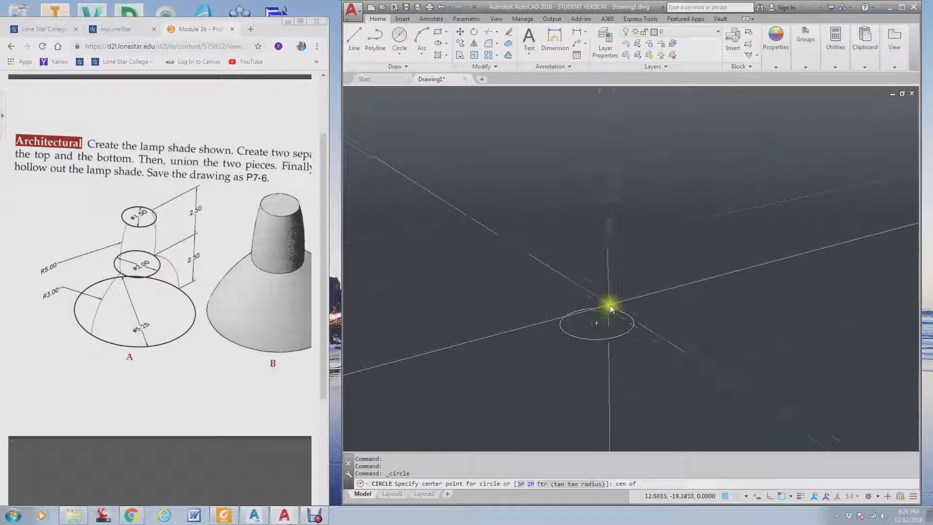
{"action": "left_click", "coordinate": [599, 323]}
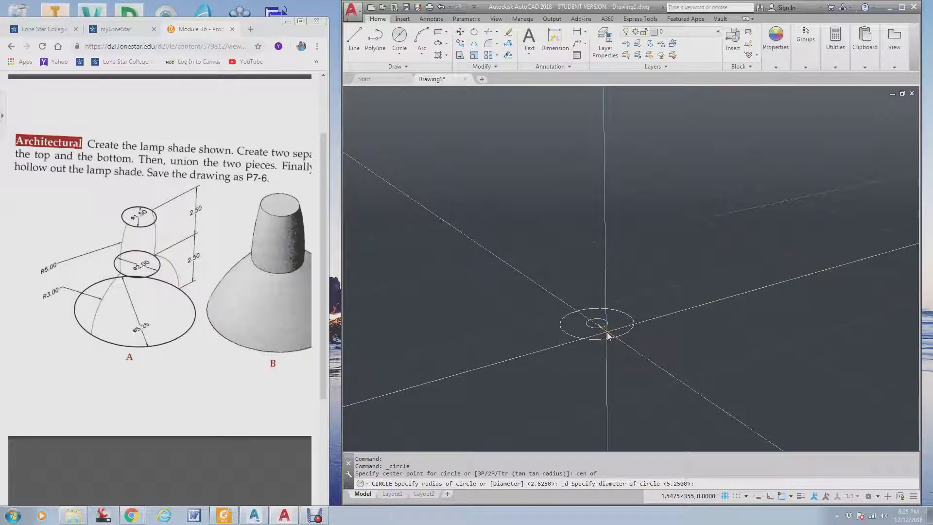
{"action": "key", "text": "Return"}
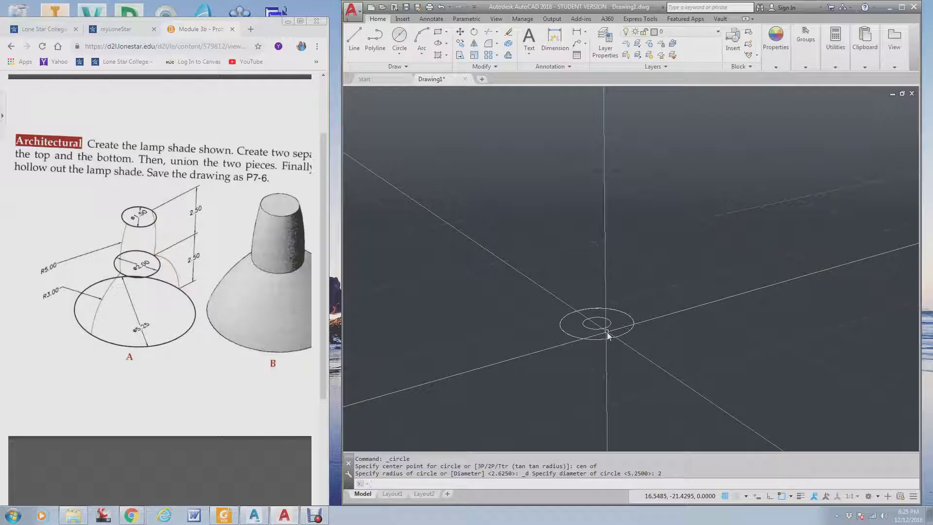
Step: Add a third concentric circle with a diameter of 1.5 at the same center point
{"action": "left_click", "coordinate": [400, 37]}
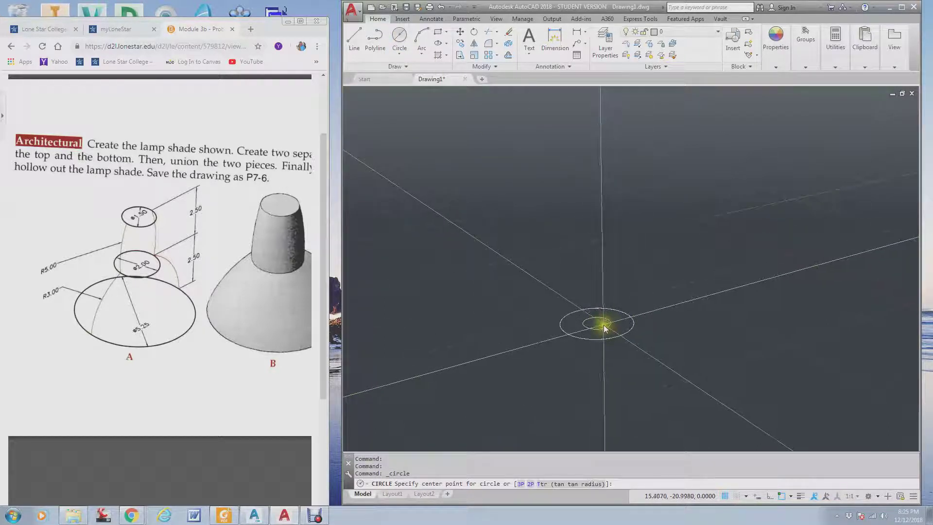
{"action": "type", "text": "cen"}
{"action": "key", "text": "Return"}
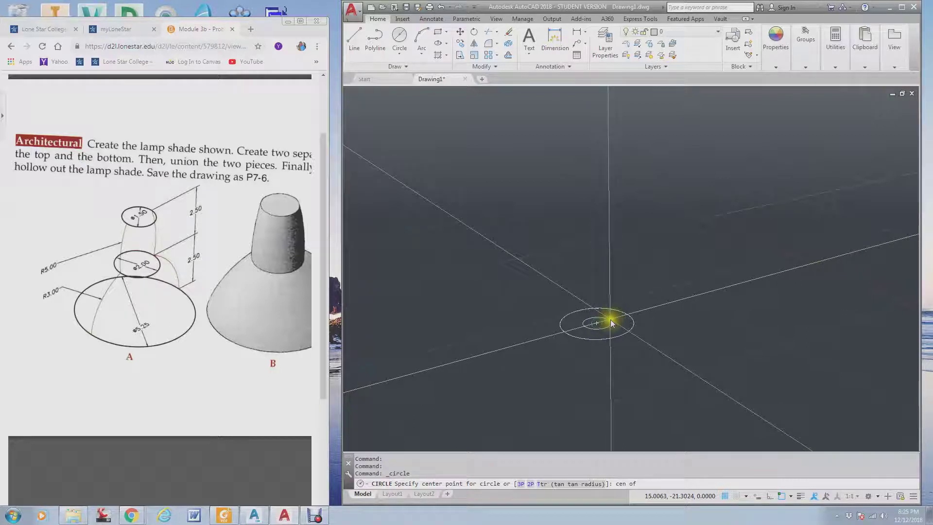
{"action": "left_click", "coordinate": [607, 325]}
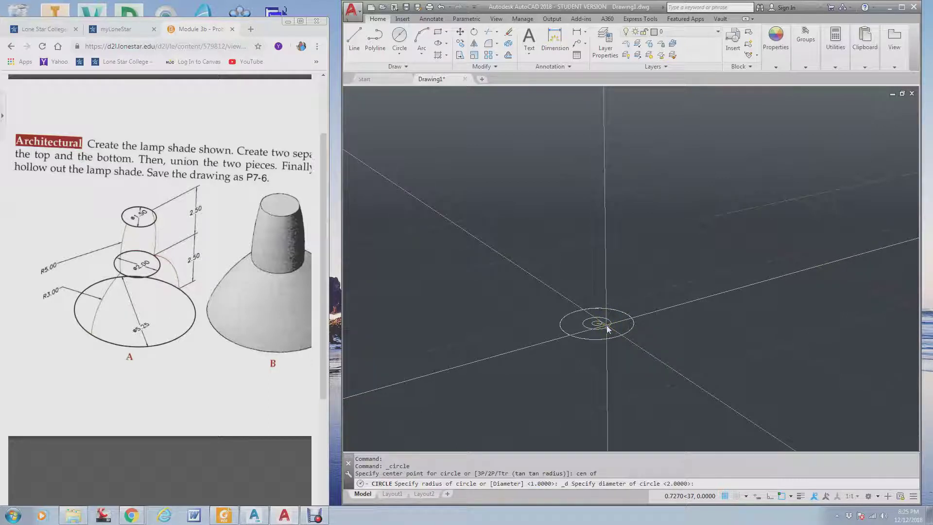
{"action": "type", "text": "1.5"}
{"action": "key", "text": "Return"}
{"action": "left_click", "coordinate": [627, 324]}
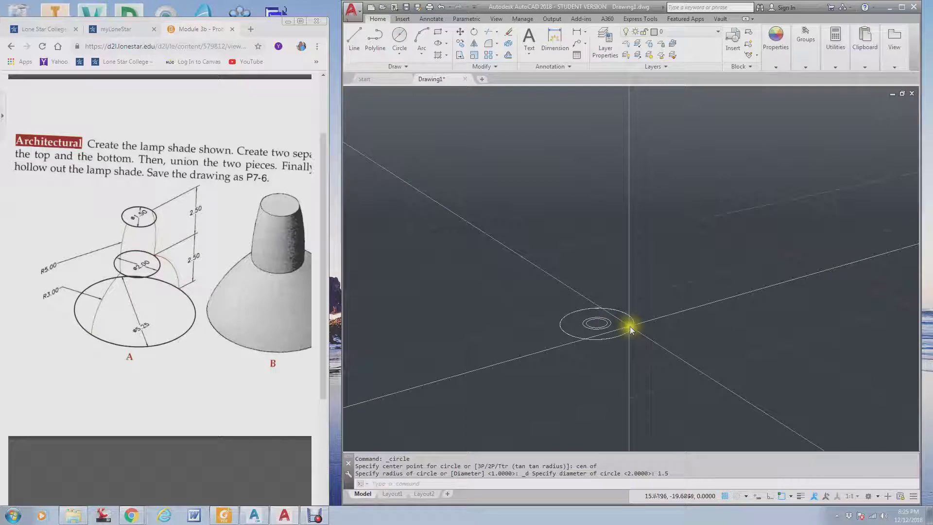
{"action": "key", "text": "Escape"}
{"action": "scroll", "coordinate": [631, 329], "scroll_direction": "up", "scroll_amount": 2}
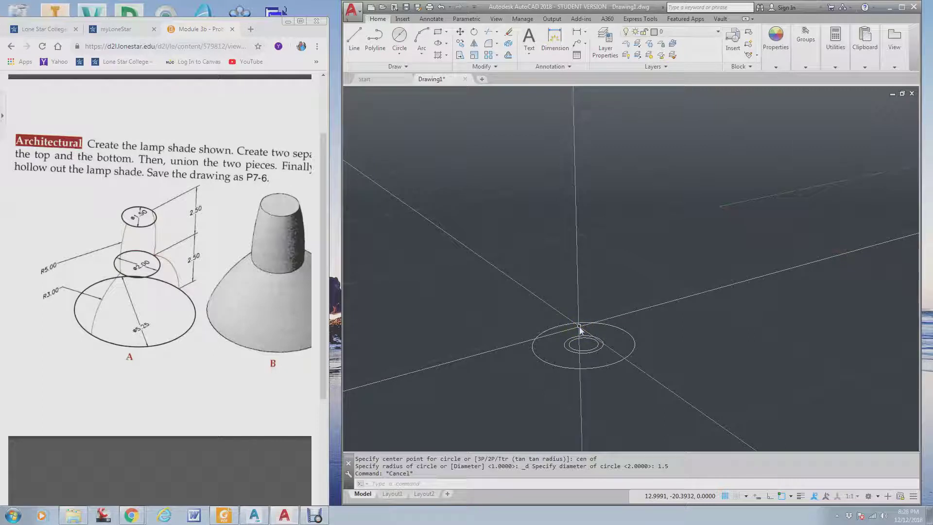
{"action": "left_click", "coordinate": [357, 44]}
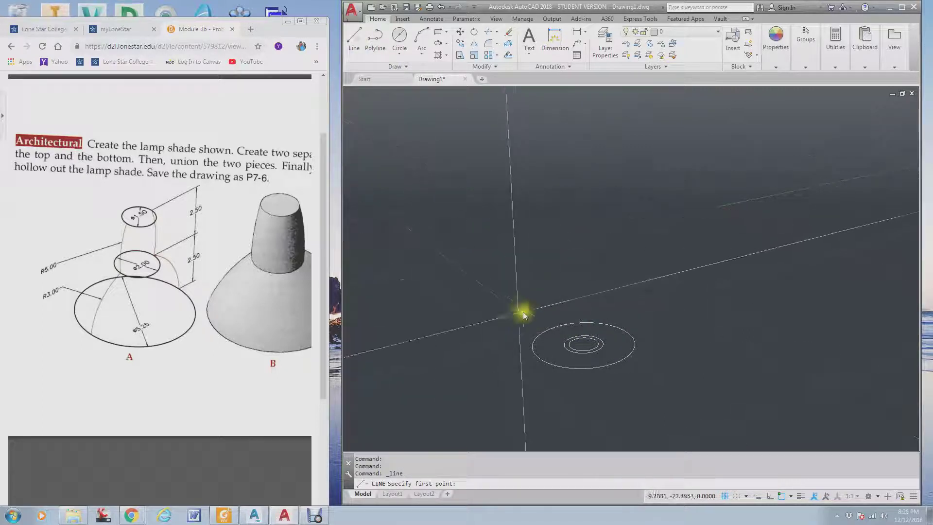
{"action": "type", "text": "qu"}
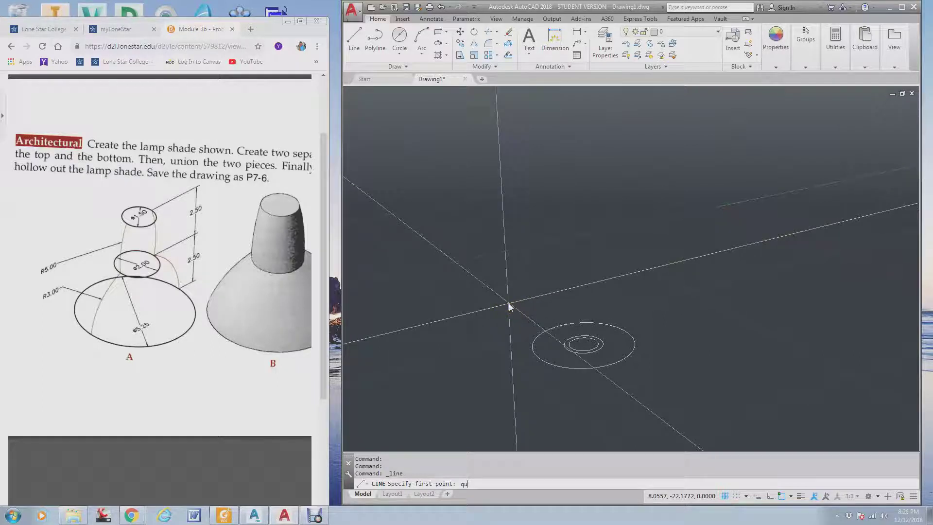
{"action": "type", "text": "a"}
{"action": "key", "text": "Return"}
{"action": "left_click", "coordinate": [542, 353]}
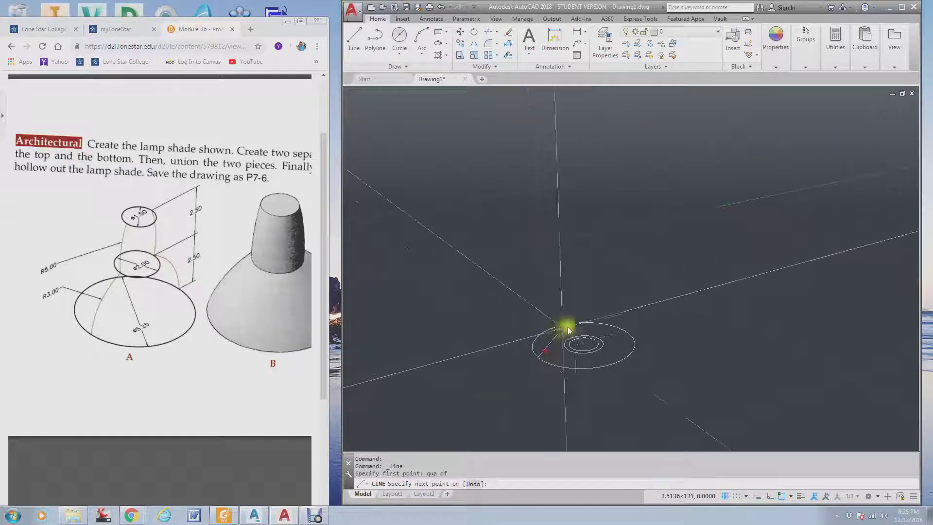
{"action": "type", "text": "qu"}
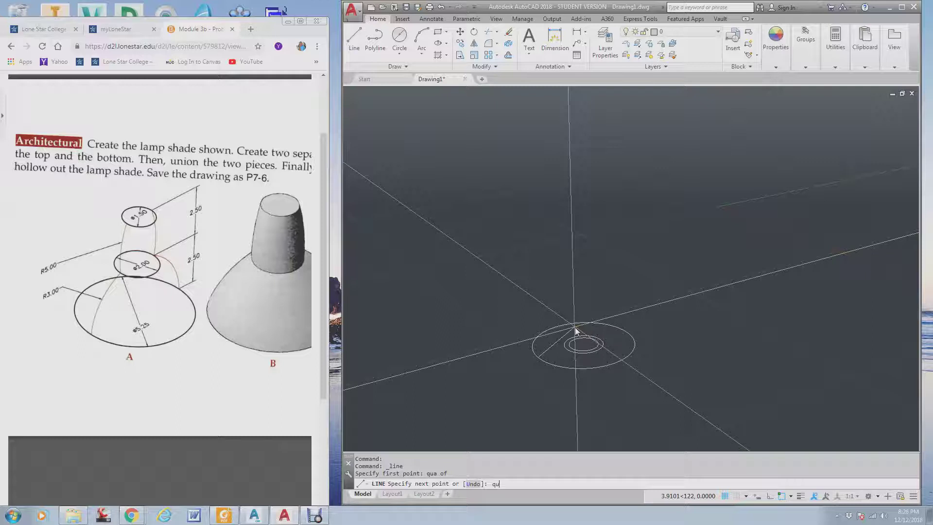
{"action": "type", "text": "a"}
{"action": "key", "text": "Return"}
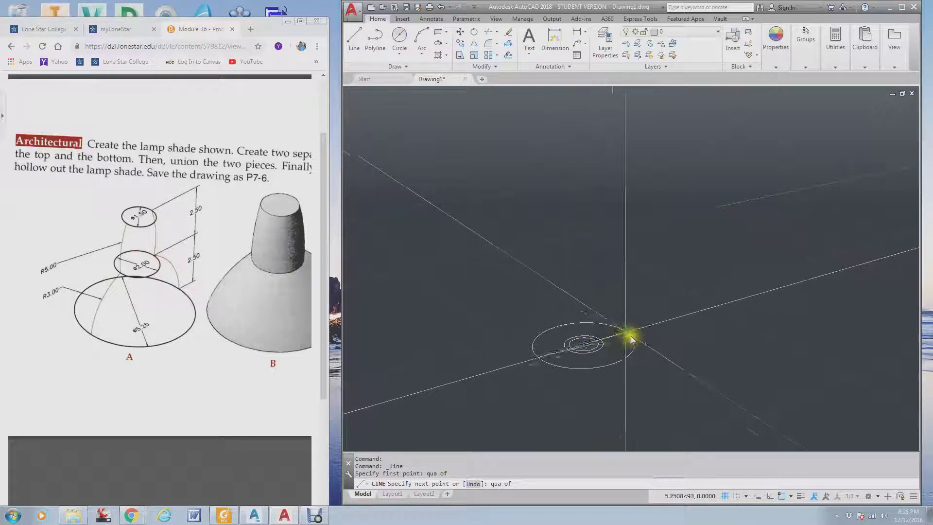
{"action": "key", "text": "Escape"}
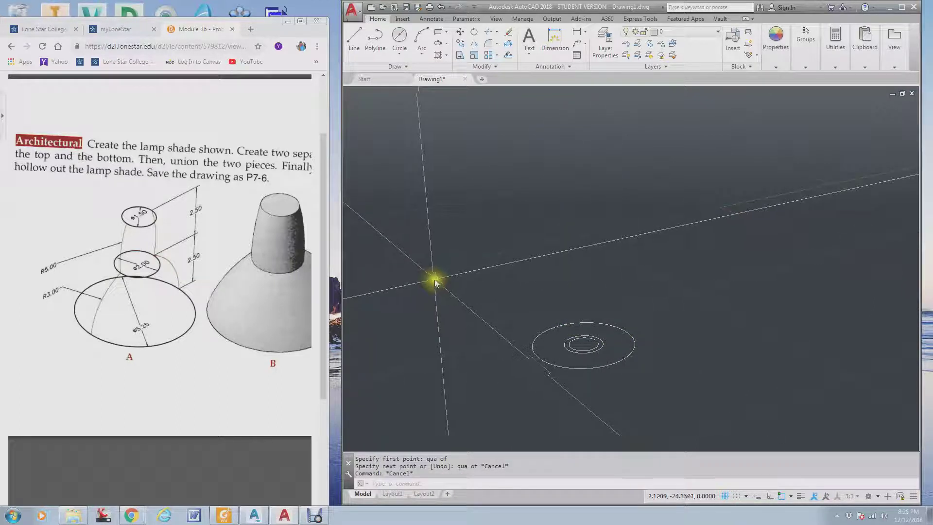
Step: Draw a line across the innermost circle between its two opposite quadrant points using quadrant snaps
{"action": "left_click", "coordinate": [360, 37]}
{"action": "scroll", "coordinate": [564, 301], "scroll_direction": "up", "scroll_amount": 2}
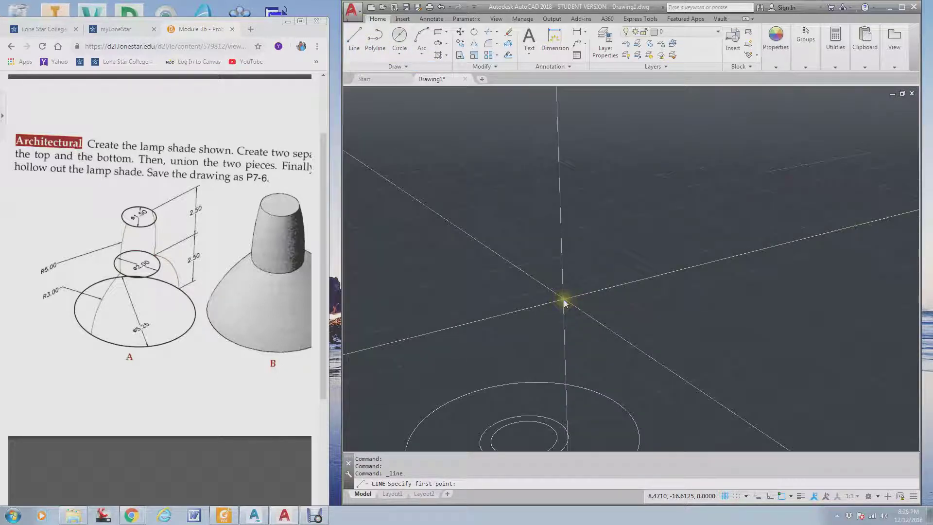
{"action": "type", "text": "qua"}
{"action": "key", "text": "Return"}
{"action": "middle_click_drag", "start_coordinate": [577, 312], "coordinate": [641, 199]}
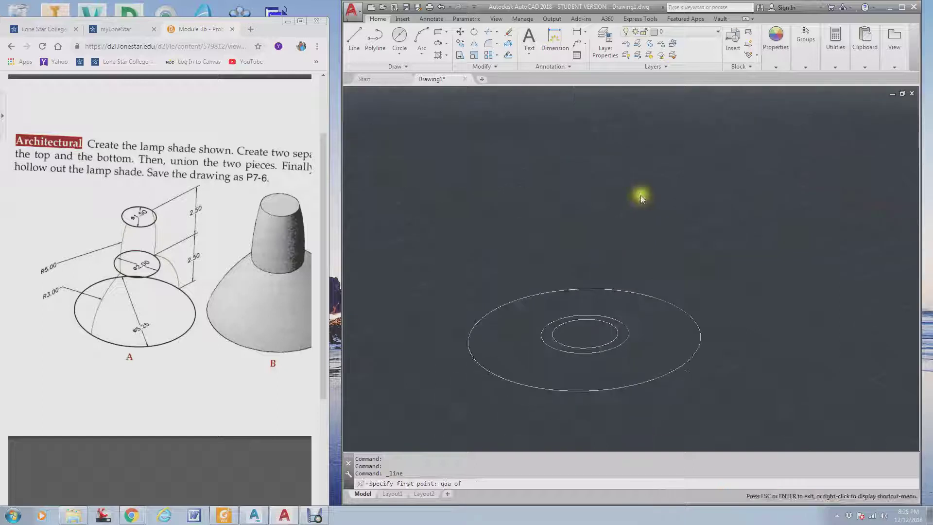
{"action": "left_click", "coordinate": [574, 334]}
{"action": "type", "text": "qua"}
{"action": "key", "text": "Return"}
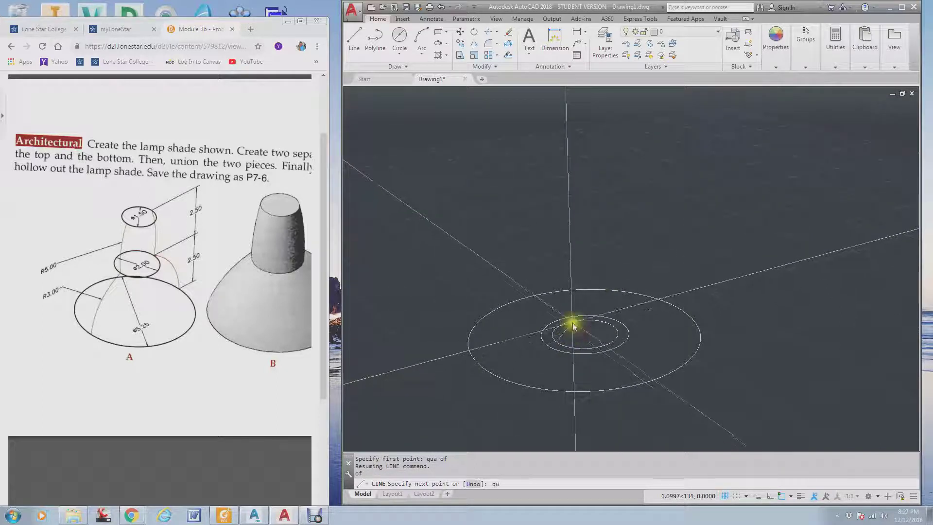
{"action": "left_click", "coordinate": [607, 324]}
{"action": "key", "text": "Escape"}
{"action": "key", "text": "Escape"}
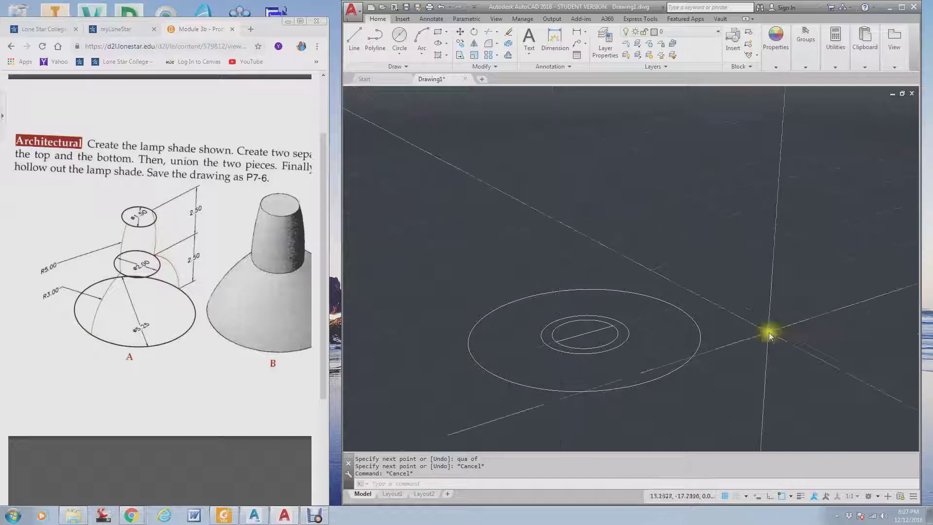
Step: Switch the workspace to 3D Modeling
{"action": "left_click", "coordinate": [878, 496]}
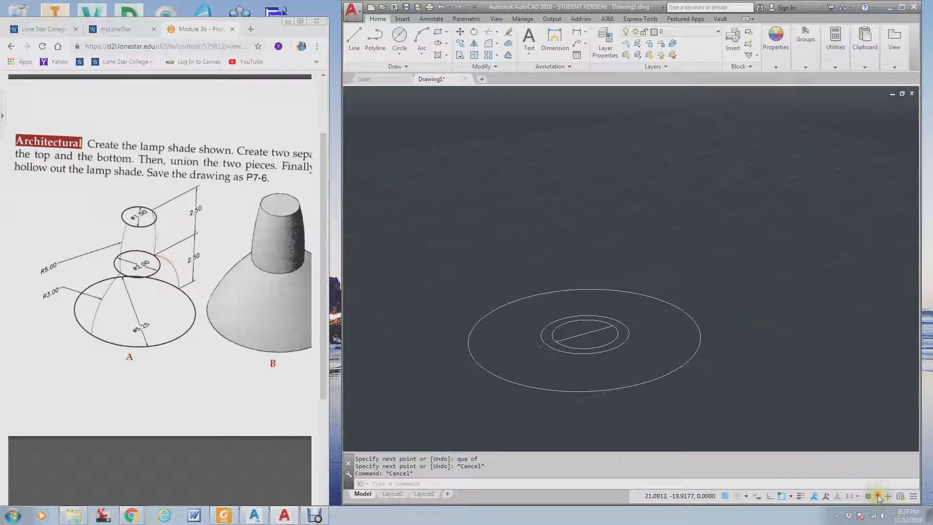
{"action": "left_click", "coordinate": [876, 431]}
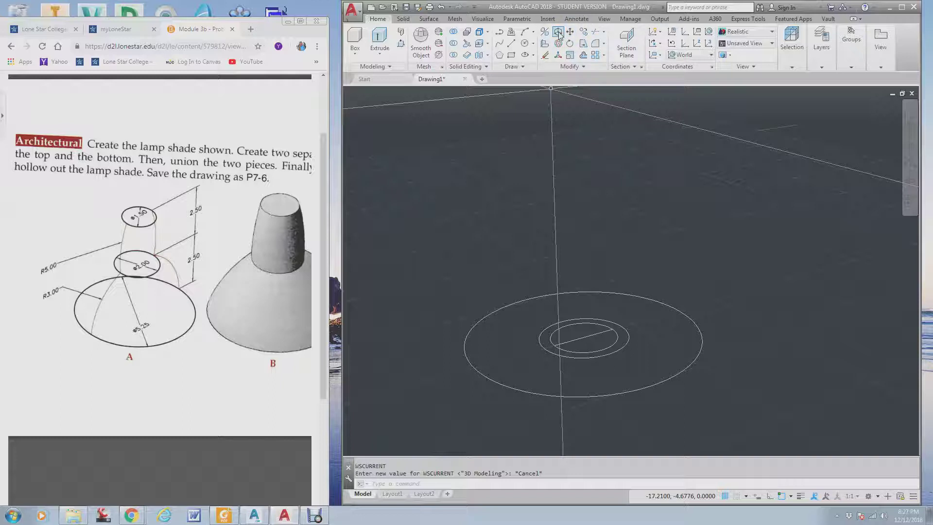
{"action": "left_click", "coordinate": [558, 32]}
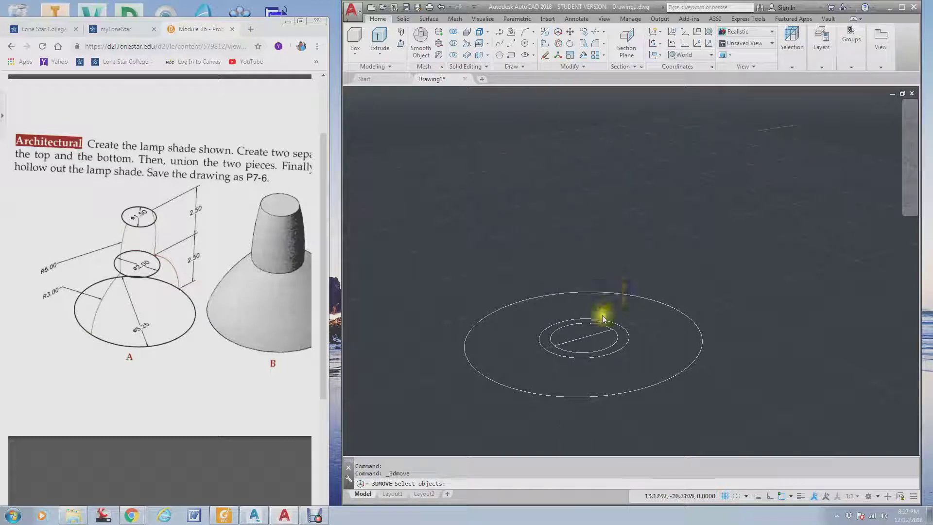
{"action": "left_click", "coordinate": [605, 327]}
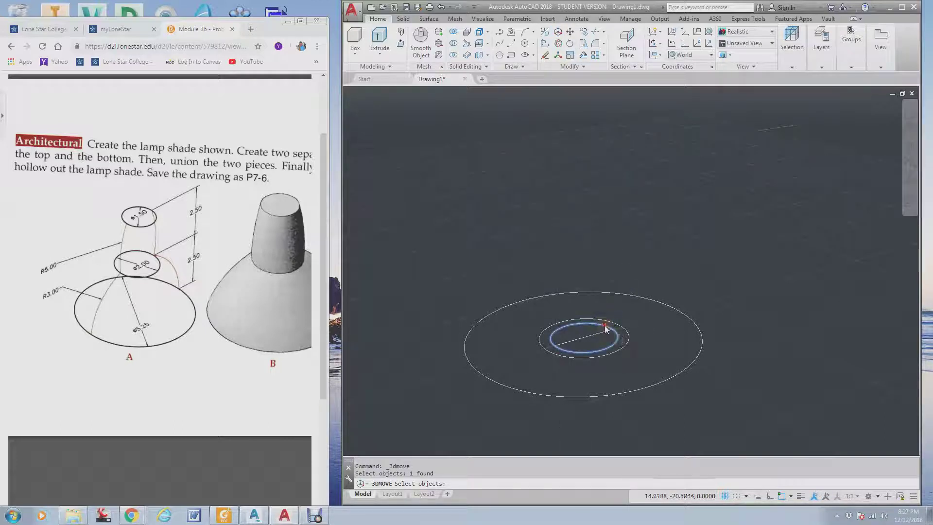
{"action": "left_click", "coordinate": [605, 331]}
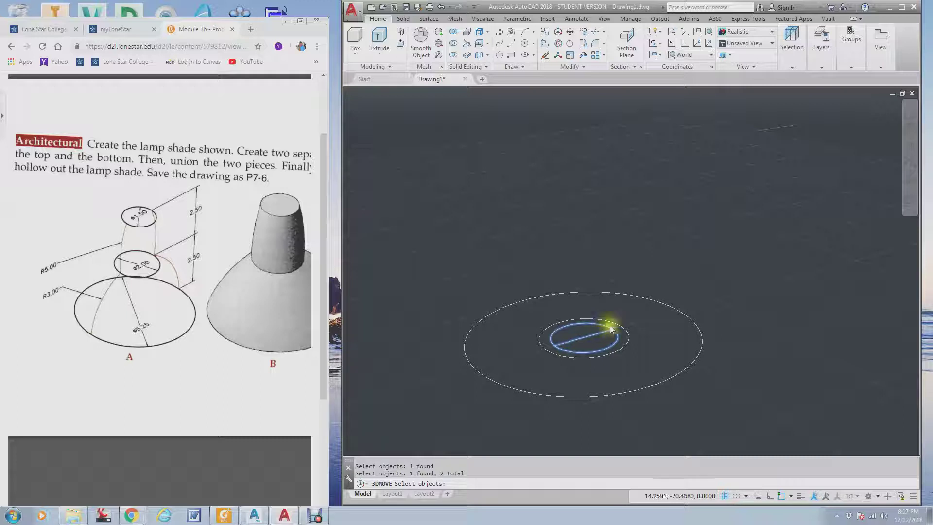
{"action": "key", "text": "Return"}
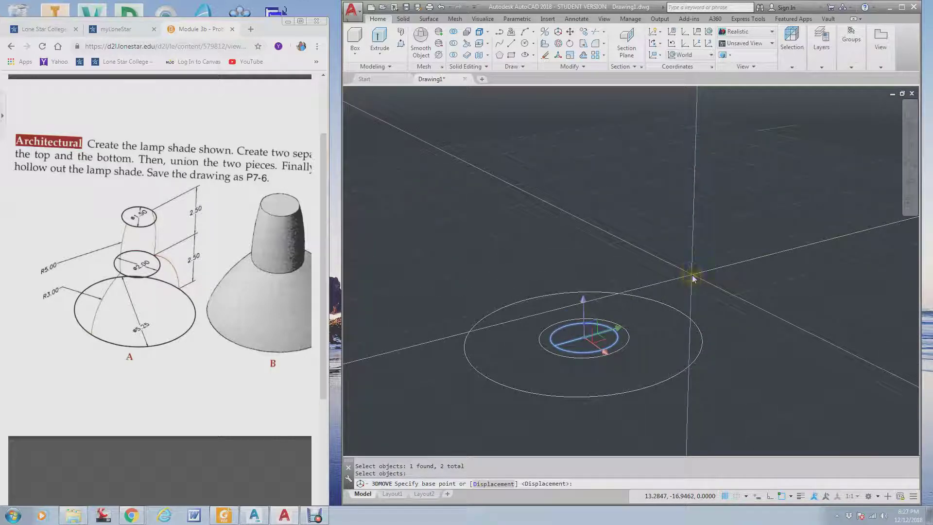
{"action": "left_click", "coordinate": [692, 275]}
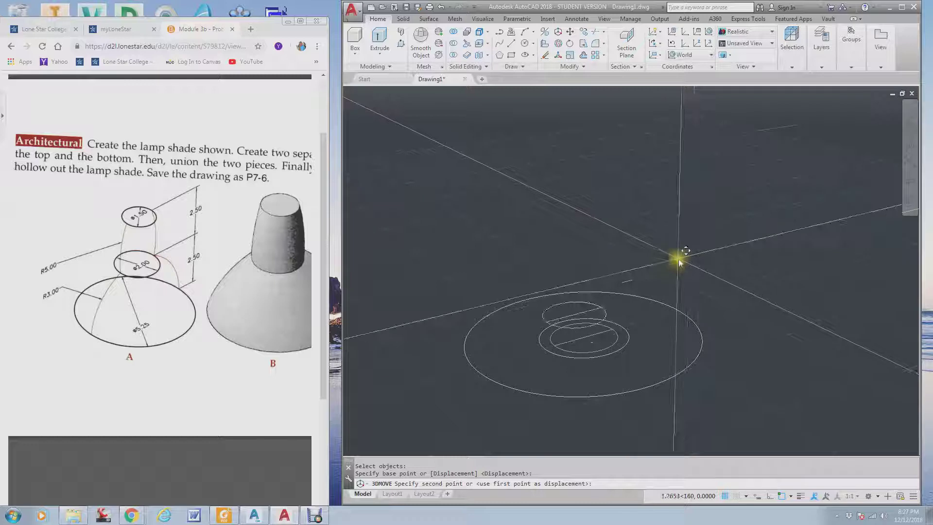
{"action": "key", "text": "F8"}
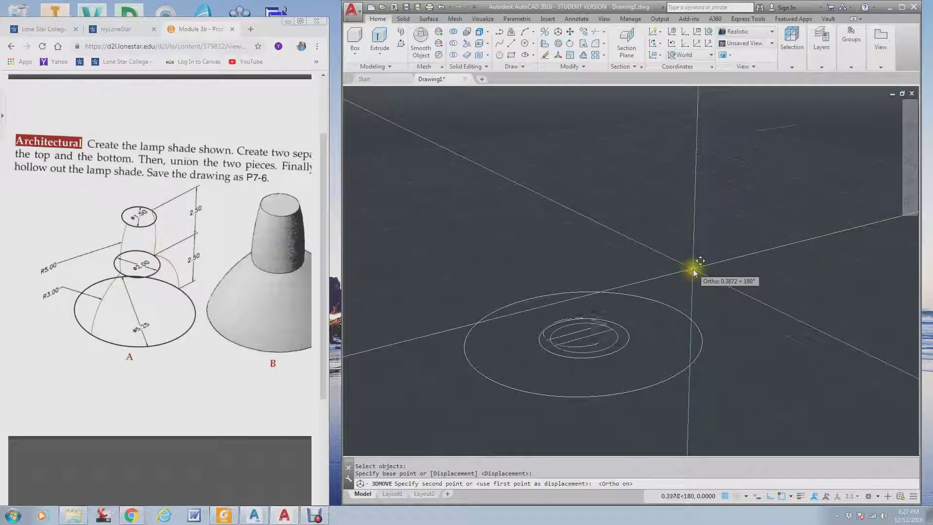
{"action": "key", "text": "Escape"}
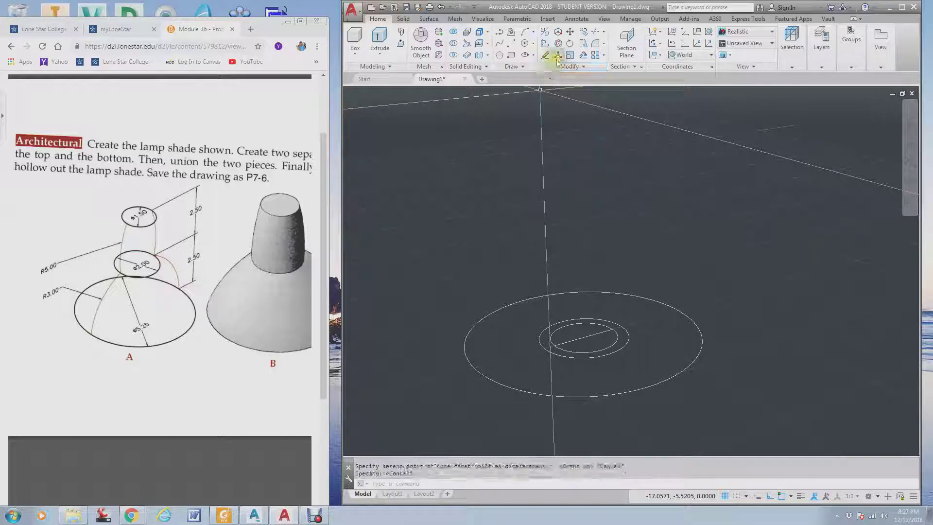
Step: Move the 1.5 diameter circle and the line across it straight up 5 units along the Z axis with 3D Move
{"action": "left_click", "coordinate": [558, 34]}
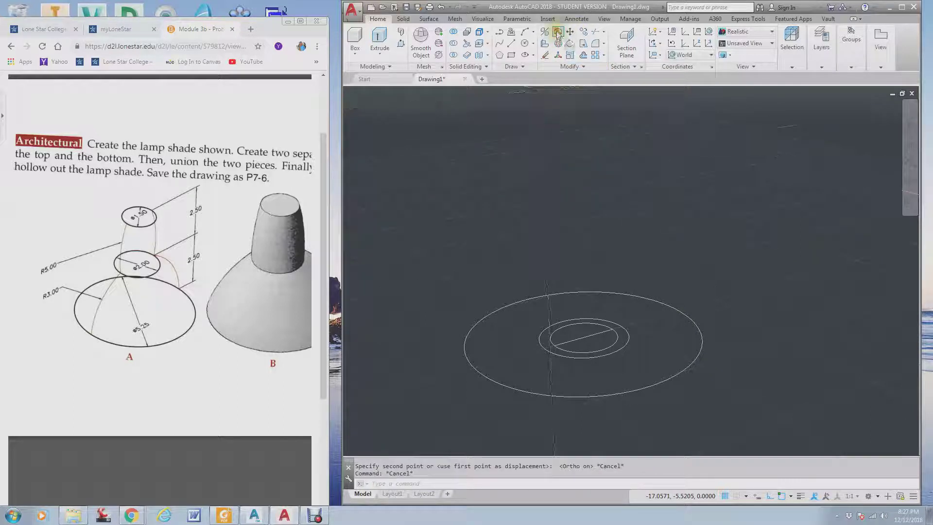
{"action": "left_click", "coordinate": [615, 335]}
{"action": "left_click", "coordinate": [608, 332]}
{"action": "key", "text": "Return"}
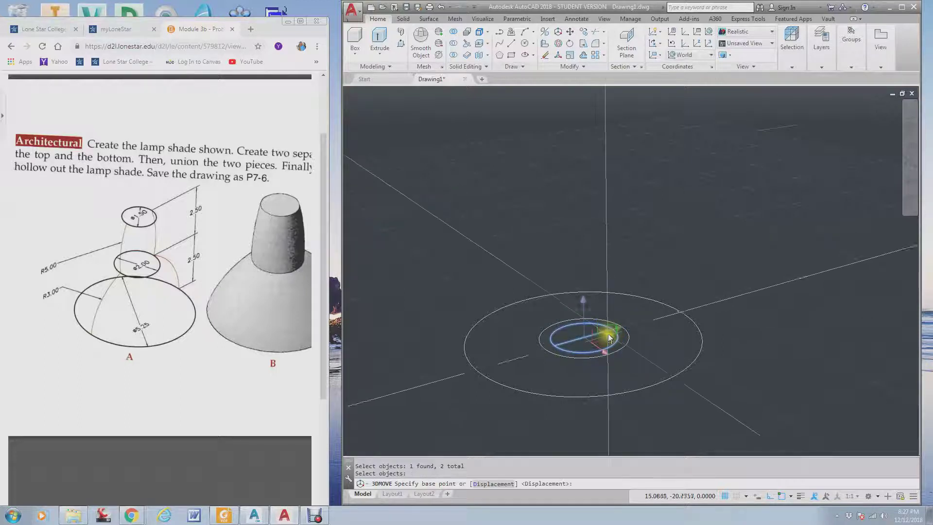
{"action": "left_click", "coordinate": [582, 300]}
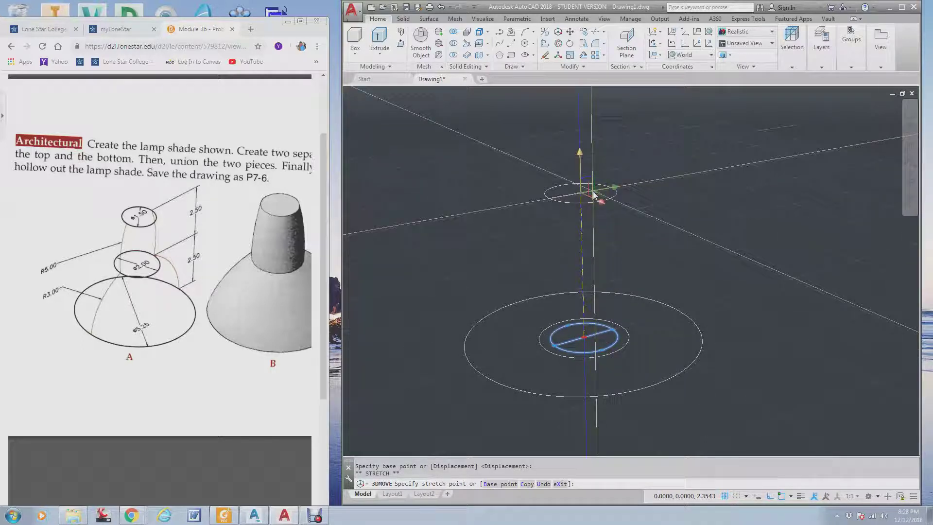
{"action": "type", "text": "5"}
{"action": "key", "text": "Return"}
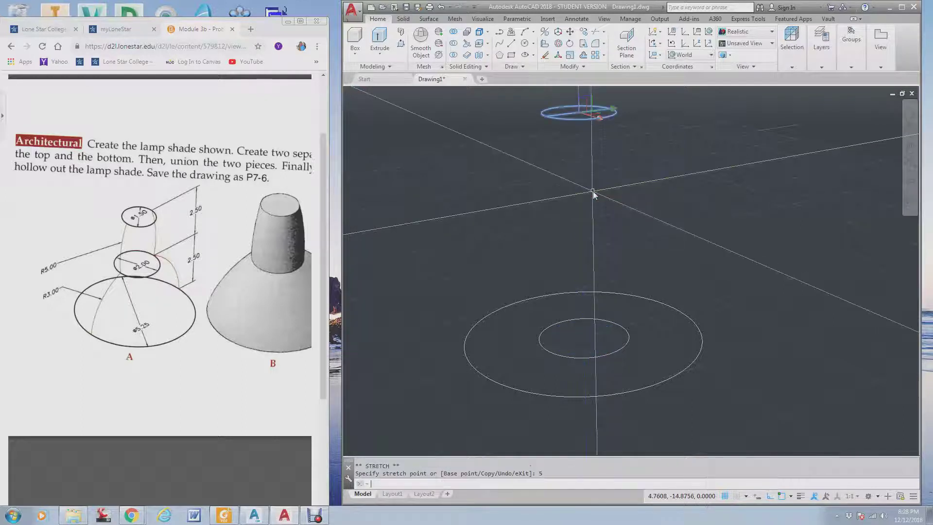
{"action": "key", "text": "Escape"}
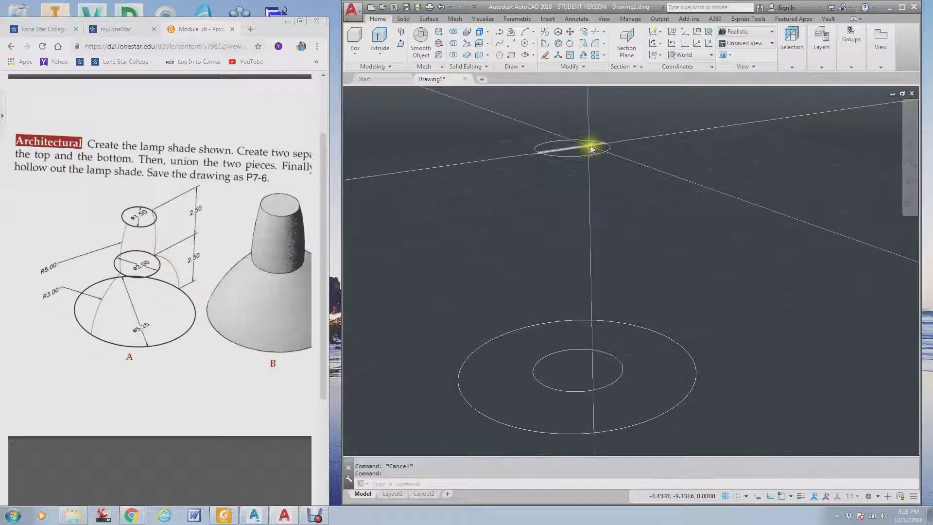
{"action": "left_click", "coordinate": [584, 148]}
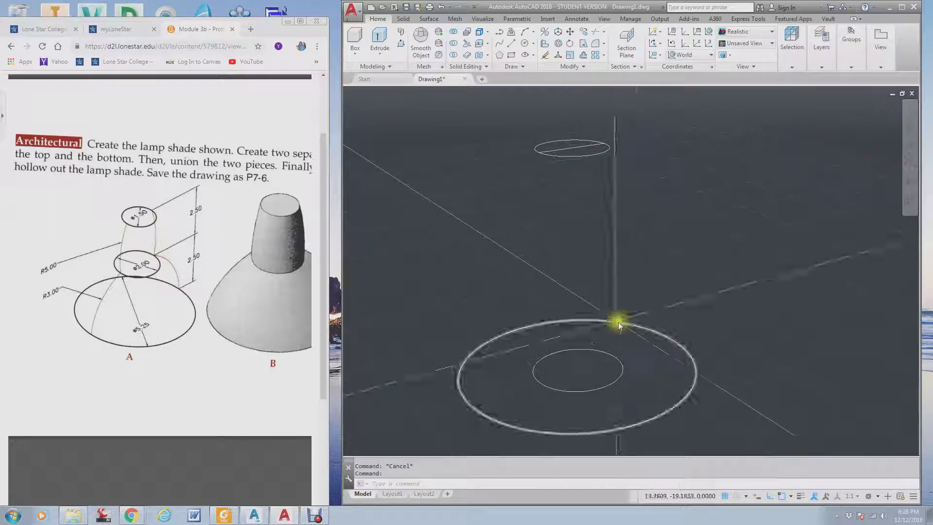
Step: Draw a line across the 2 diameter circle between its two opposite quadrant points
{"action": "left_click", "coordinate": [512, 44]}
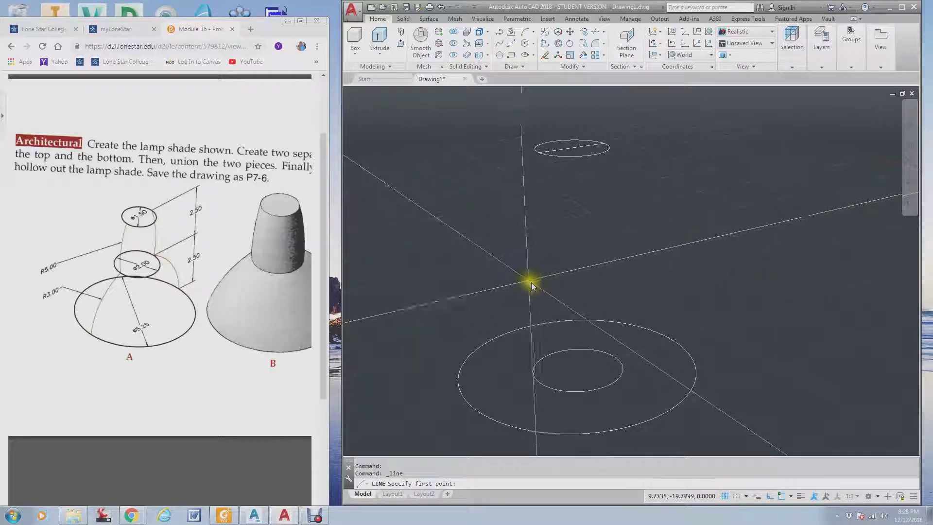
{"action": "type", "text": "qua"}
{"action": "key", "text": "Return"}
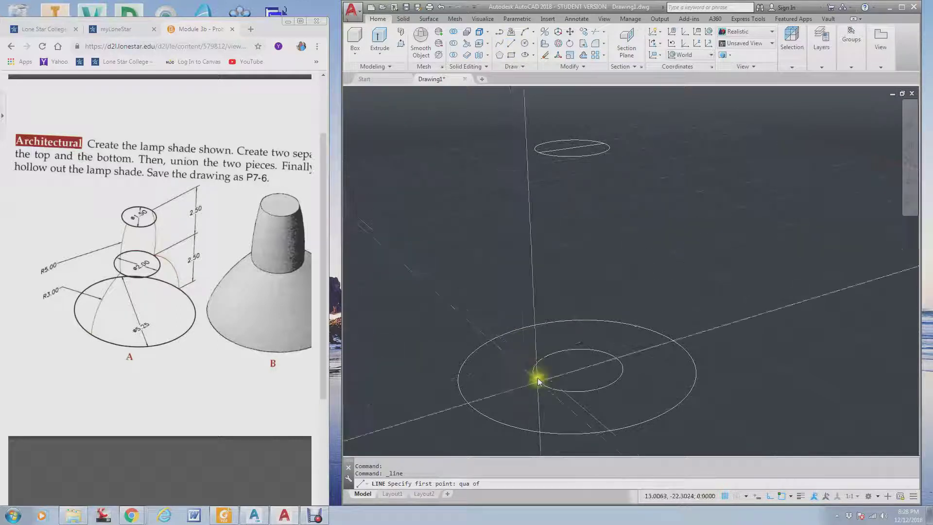
{"action": "left_click", "coordinate": [536, 376]}
{"action": "type", "text": "qua"}
{"action": "key", "text": "Return"}
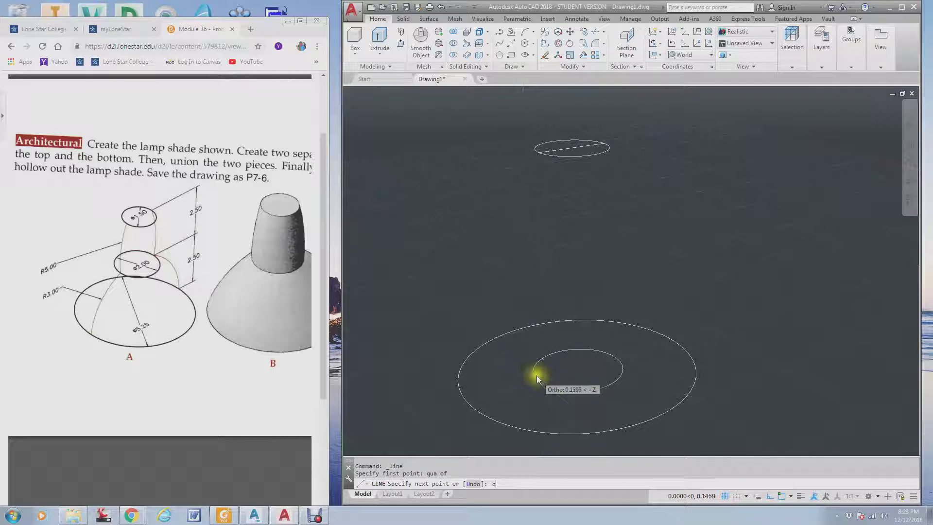
{"action": "left_click", "coordinate": [614, 360]}
{"action": "key", "text": "Escape"}
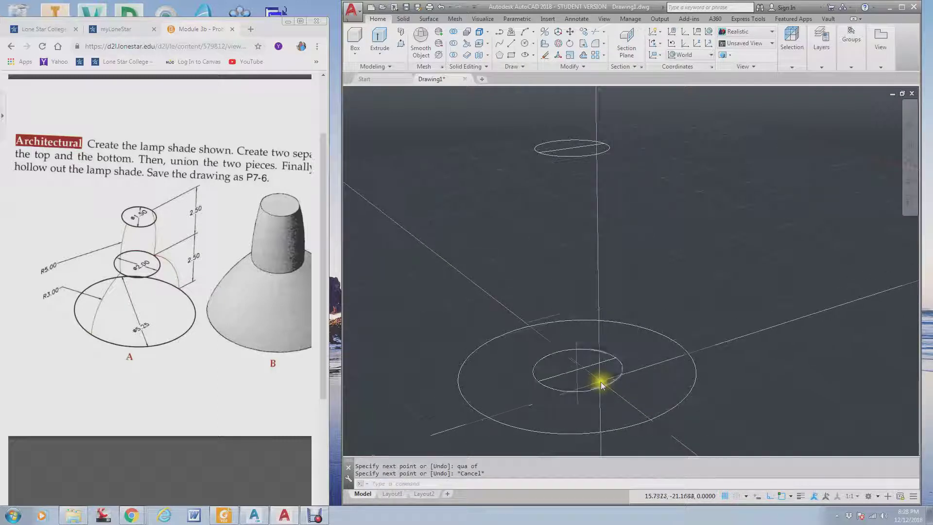
Step: Raise the 2 diameter circle together with its diameter line 2.5 units along the Z axis with 3D Move
{"action": "left_click", "coordinate": [559, 31]}
{"action": "left_click", "coordinate": [622, 347]}
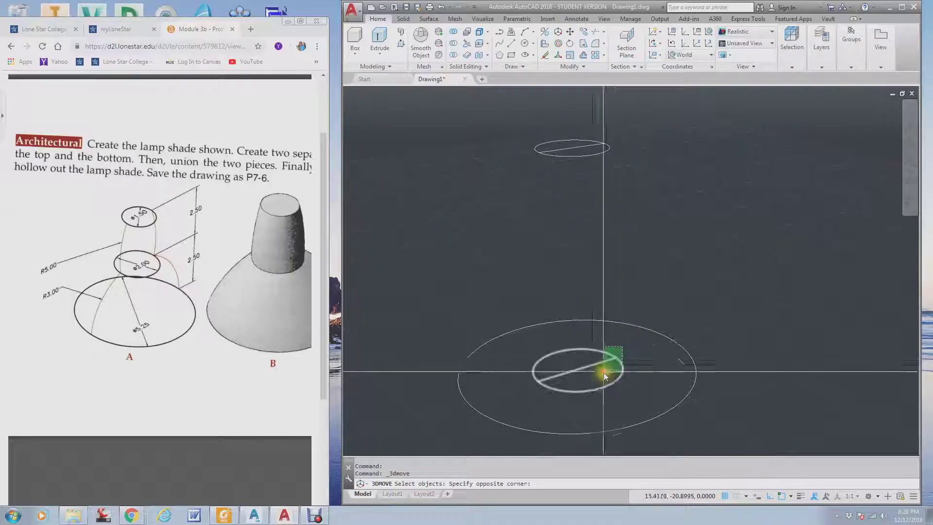
{"action": "left_click", "coordinate": [604, 372]}
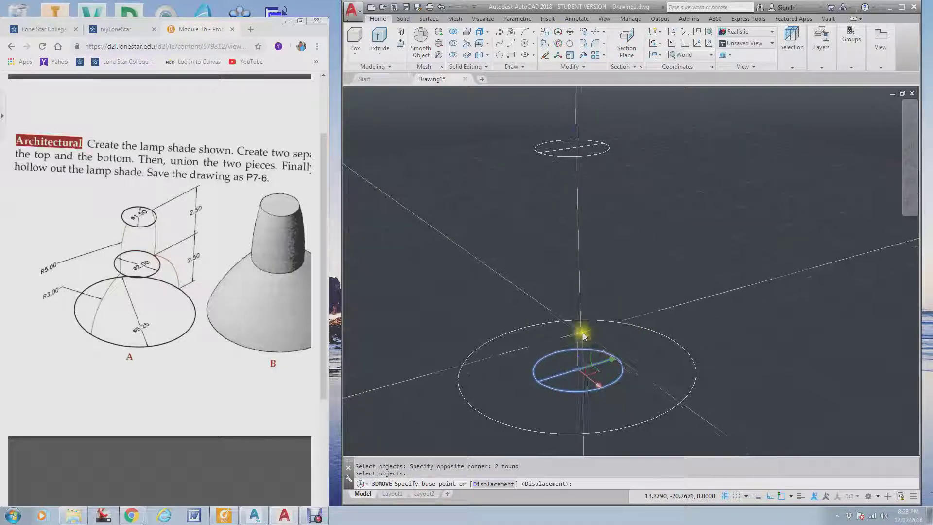
{"action": "left_click", "coordinate": [575, 331]}
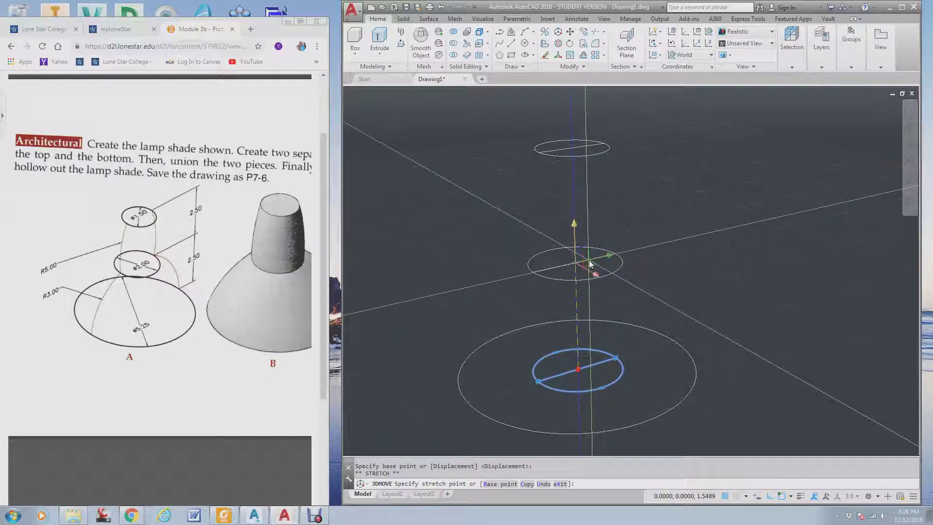
{"action": "type", "text": "2.5"}
{"action": "key", "text": "Return"}
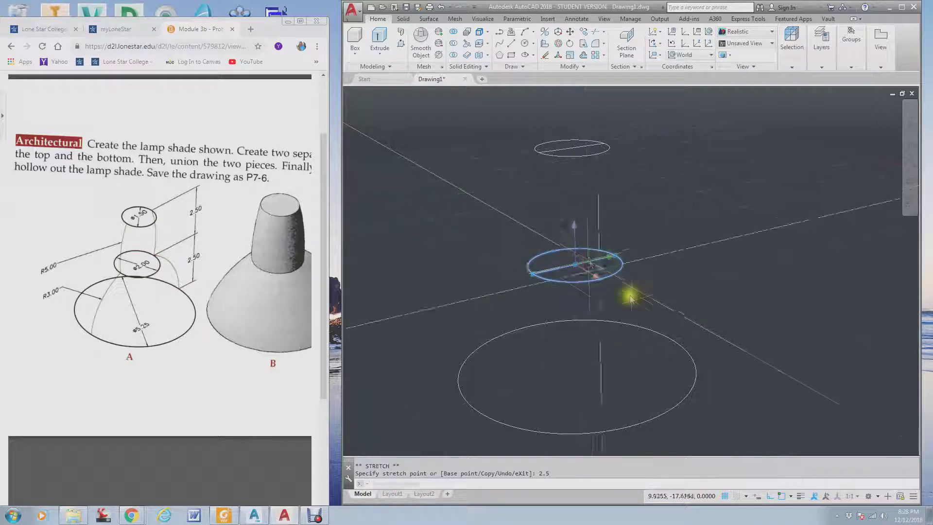
{"action": "key", "text": "Escape"}
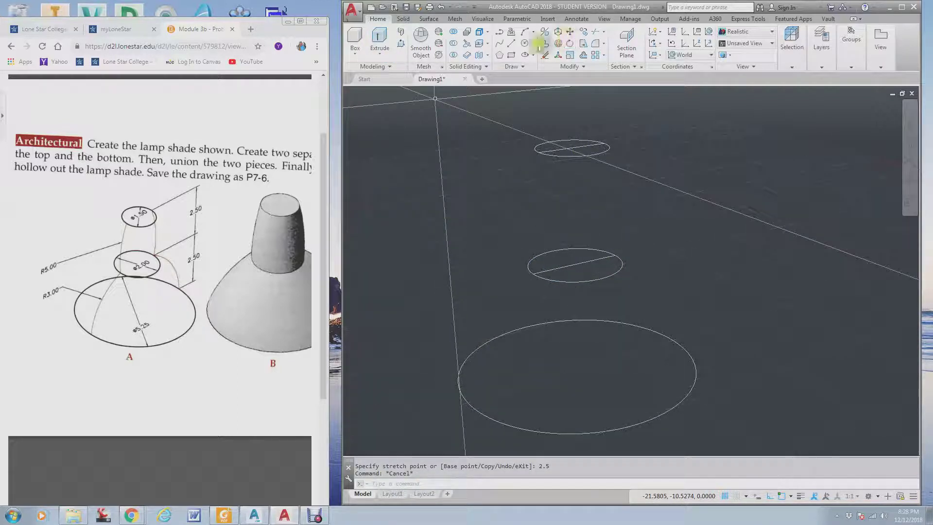
Step: Draw a line across the large 5.25 diameter base circle between its opposite quadrant points
{"action": "left_click", "coordinate": [512, 45]}
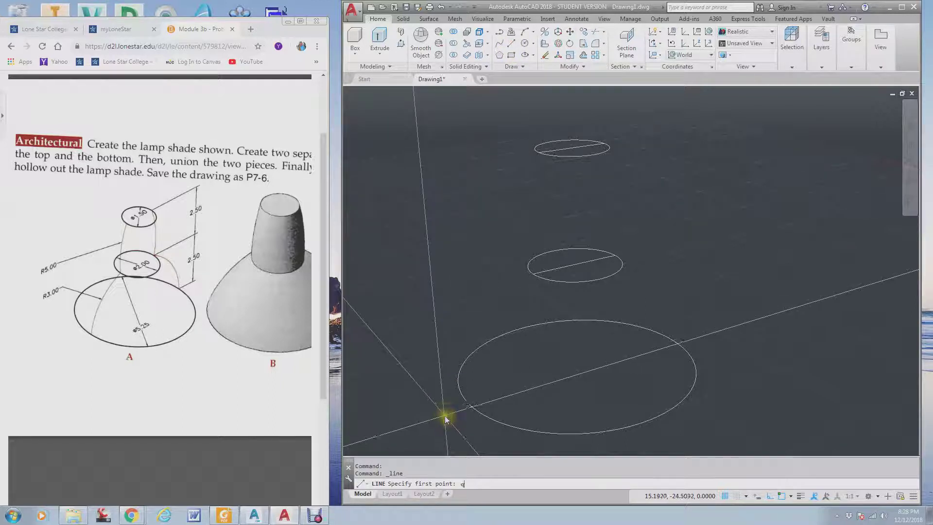
{"action": "type", "text": "qua"}
{"action": "key", "text": "Return"}
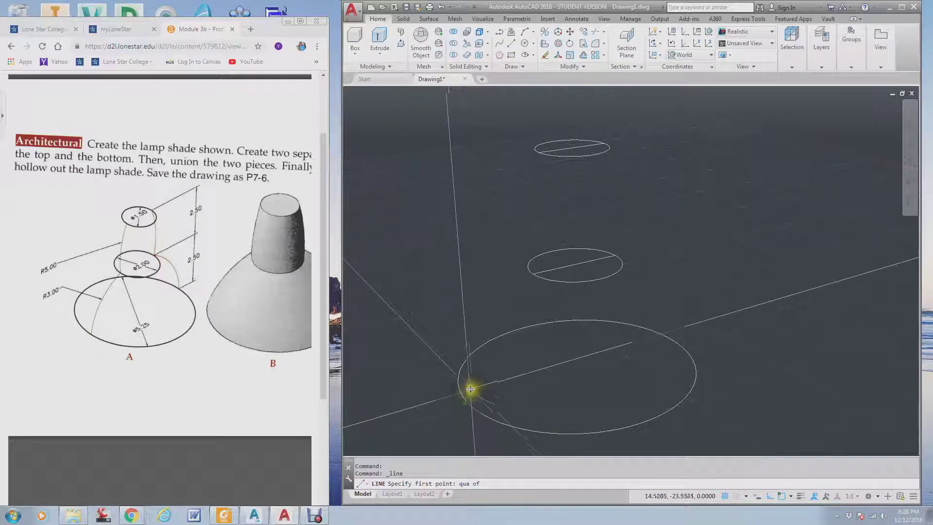
{"action": "left_click", "coordinate": [474, 406]}
{"action": "type", "text": "q"}
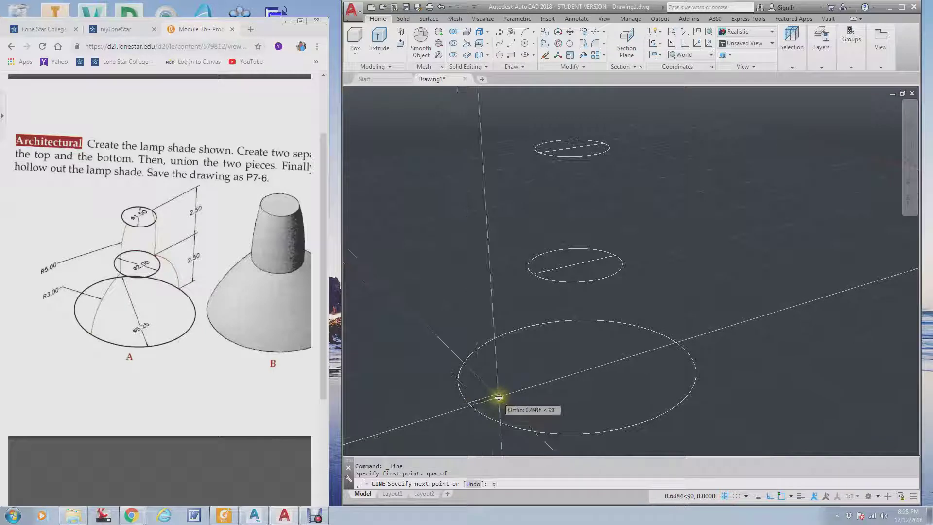
{"action": "type", "text": "ua"}
{"action": "key", "text": "Return"}
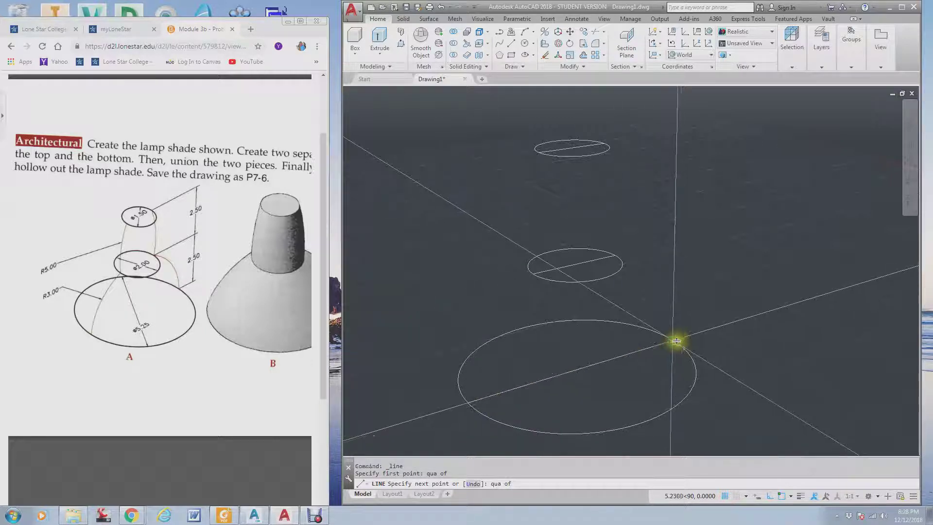
{"action": "left_click", "coordinate": [678, 335]}
{"action": "key", "text": "Escape"}
{"action": "middle_click_drag", "start_coordinate": [679, 336], "coordinate": [611, 327], "text": "shift"}
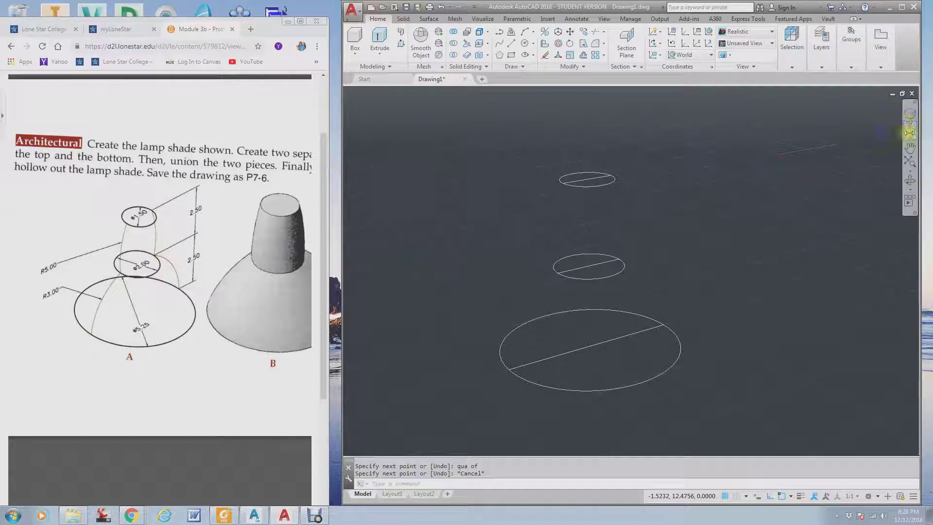
{"action": "left_click", "coordinate": [910, 131]}
{"action": "left_click_drag", "start_coordinate": [737, 301], "coordinate": [738, 322]}
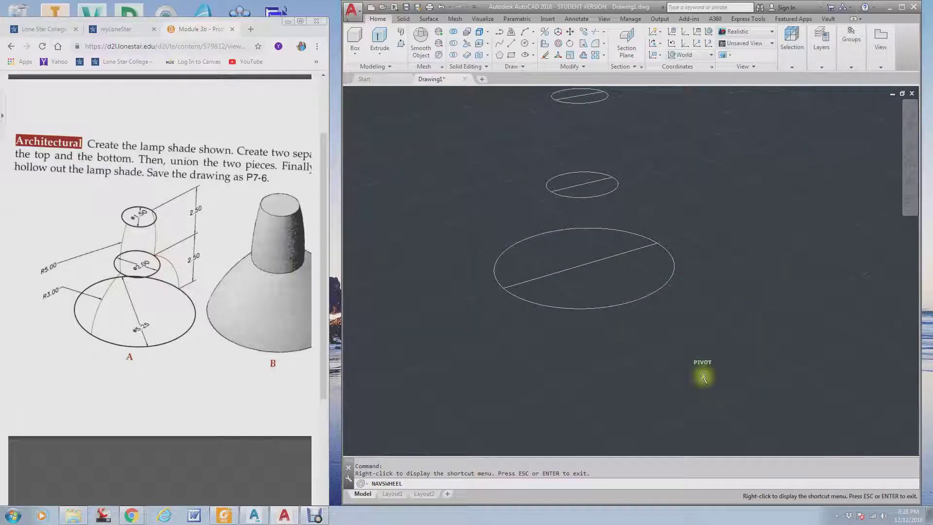
{"action": "left_click_drag", "start_coordinate": [703, 377], "coordinate": [716, 193]}
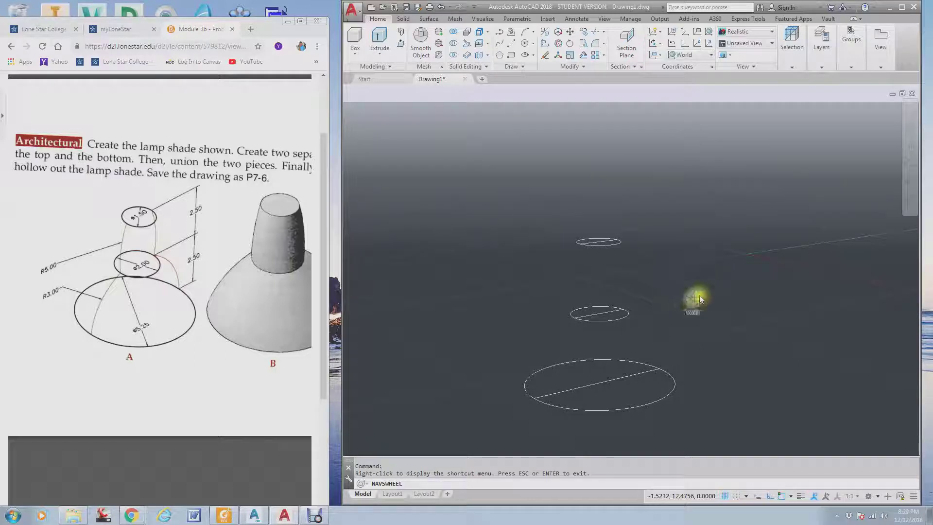
{"action": "mouse_move", "coordinate": [699, 295]}
{"action": "left_mouse_down"}
{"action": "mouse_move", "coordinate": [702, 305]}
{"action": "mouse_move", "coordinate": [642, 313]}
{"action": "mouse_move", "coordinate": [658, 325]}
{"action": "mouse_move", "coordinate": [689, 406]}
{"action": "mouse_move", "coordinate": [636, 436]}
{"action": "left_mouse_up"}
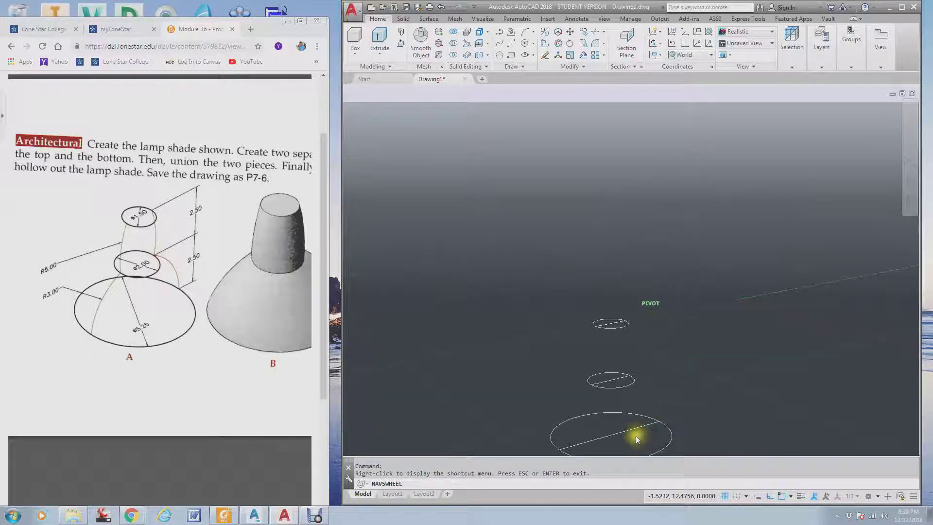
{"action": "key", "text": "Escape"}
{"action": "scroll", "coordinate": [707, 374], "scroll_direction": "down", "scroll_amount": 2}
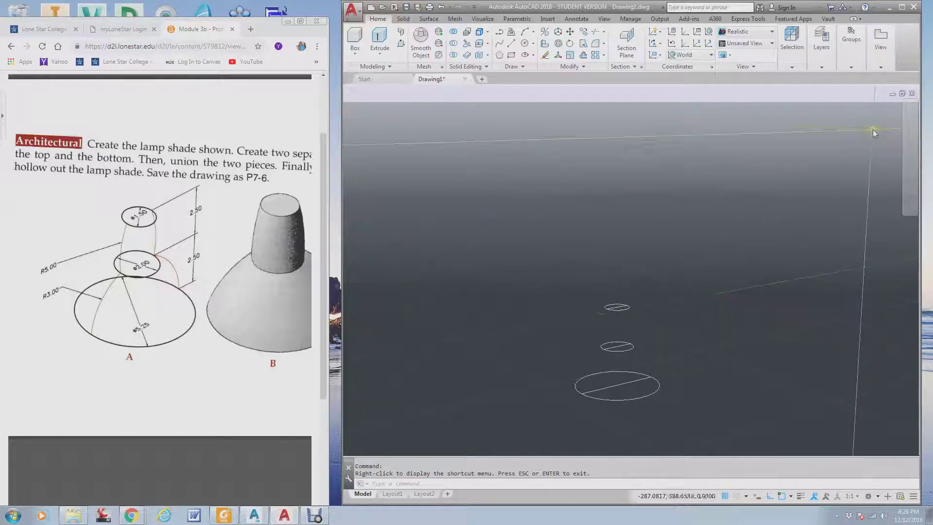
Step: Turn on the display of the ViewCube, UCS icon and viewport controls in the 3D modeling options
{"action": "type", "text": "s"}
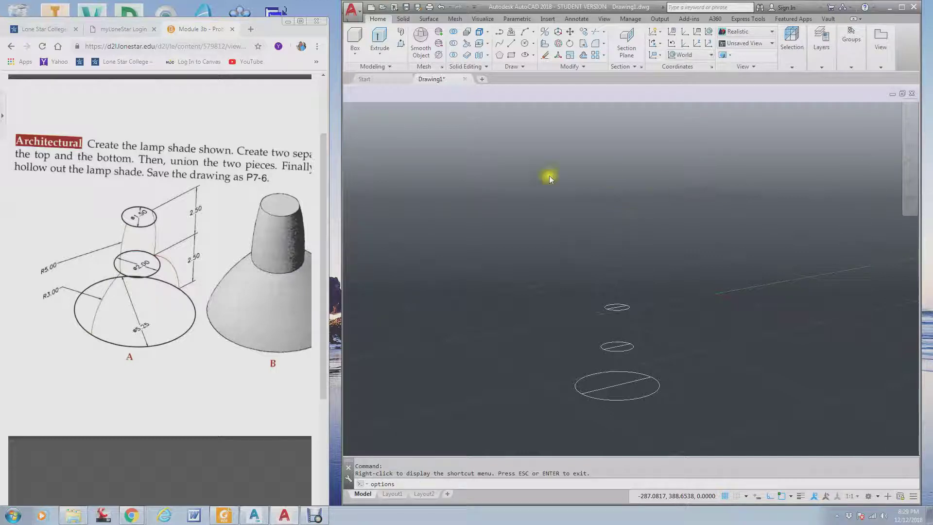
{"action": "key", "text": "Return"}
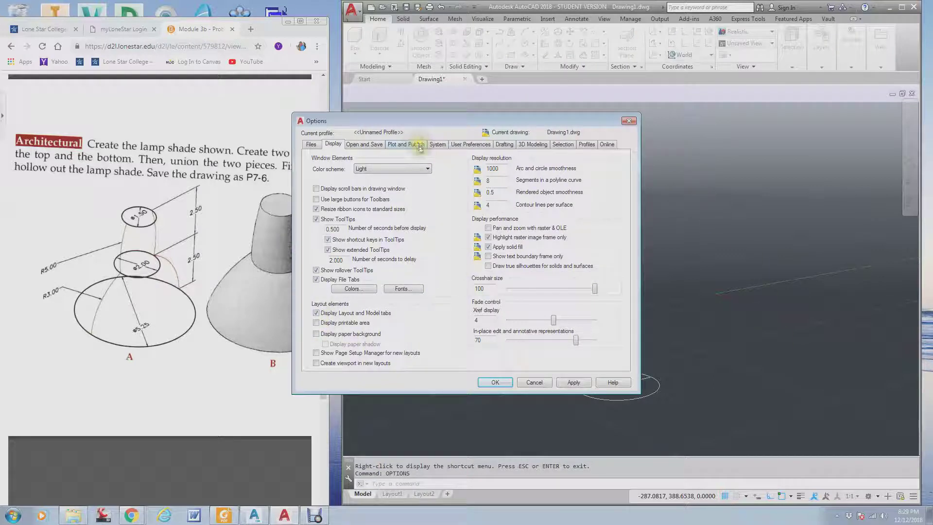
{"action": "left_click", "coordinate": [527, 148]}
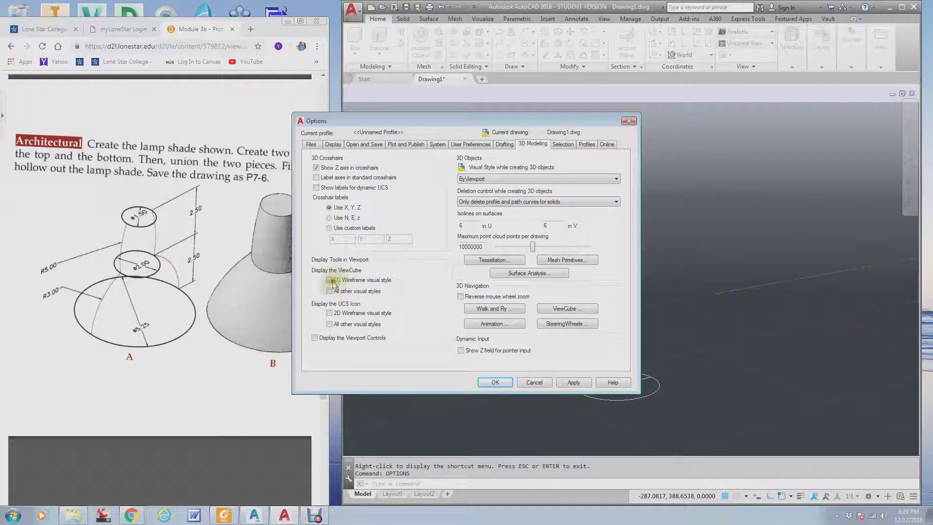
{"action": "left_click", "coordinate": [316, 337]}
{"action": "left_click", "coordinate": [491, 382]}
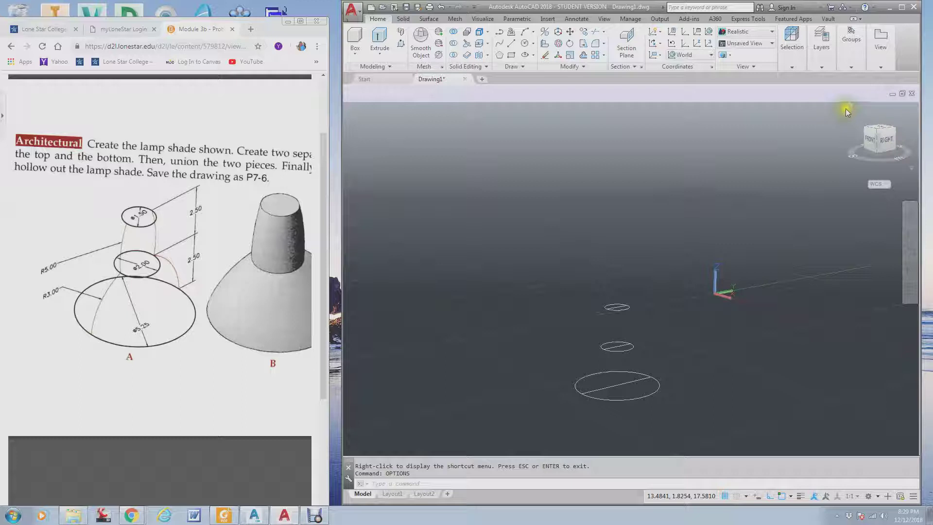
Step: Set the UCS to the Left preset so the drawing plane stands upright, viewing the circles from their left-front side
{"action": "left_click", "coordinate": [851, 106]}
{"action": "middle_click_drag", "start_coordinate": [703, 310], "coordinate": [669, 289]}
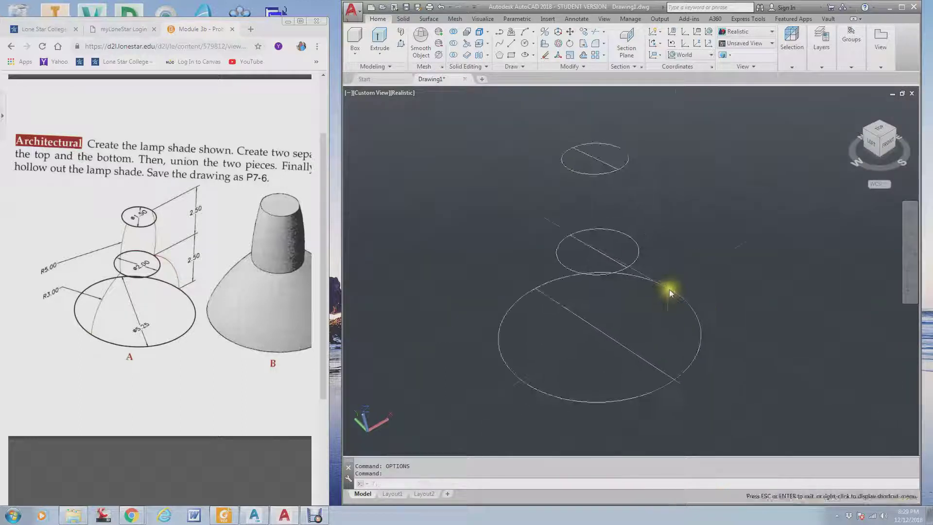
{"action": "scroll", "coordinate": [673, 279], "scroll_direction": "down", "scroll_amount": 3}
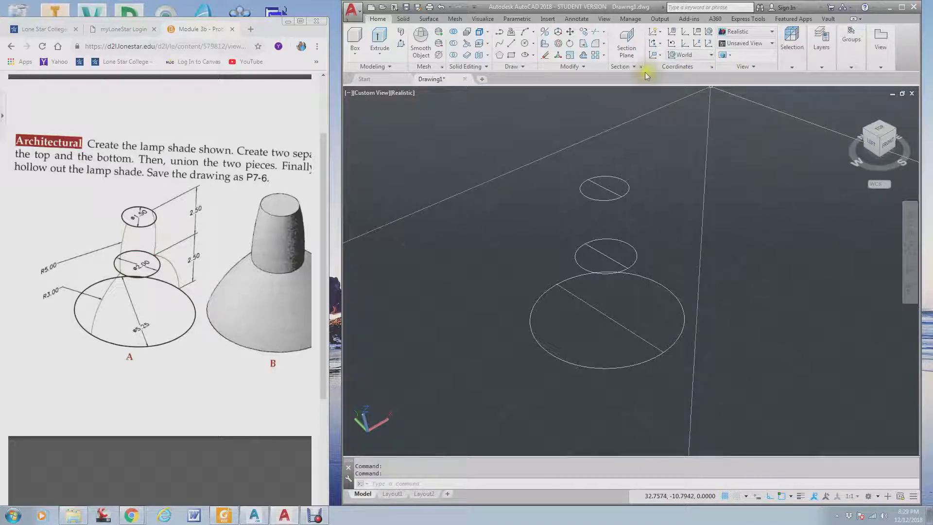
{"action": "left_click", "coordinate": [901, 8]}
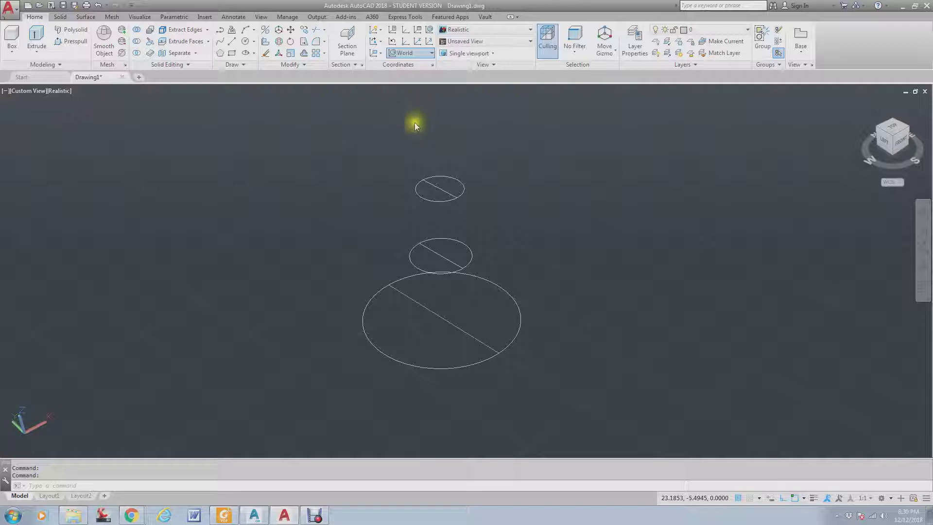
{"action": "left_click", "coordinate": [408, 99]}
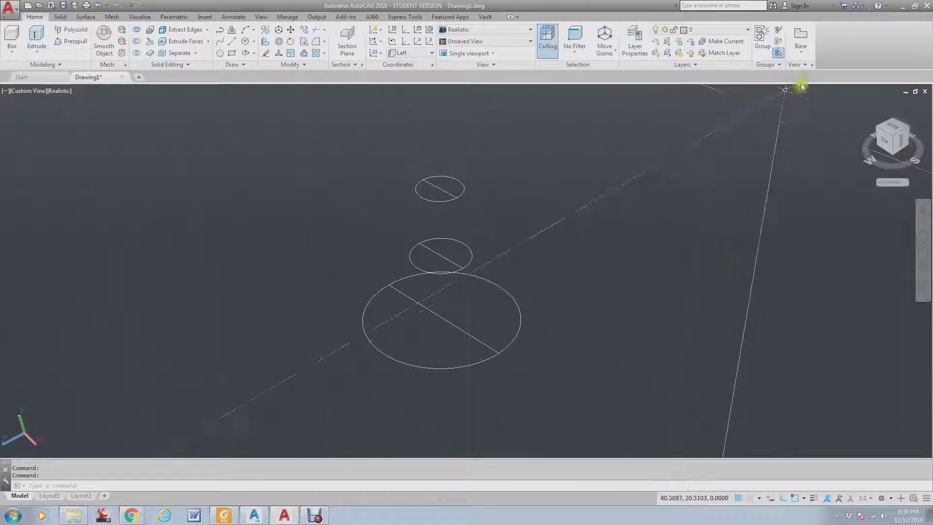
{"action": "left_click", "coordinate": [916, 6]}
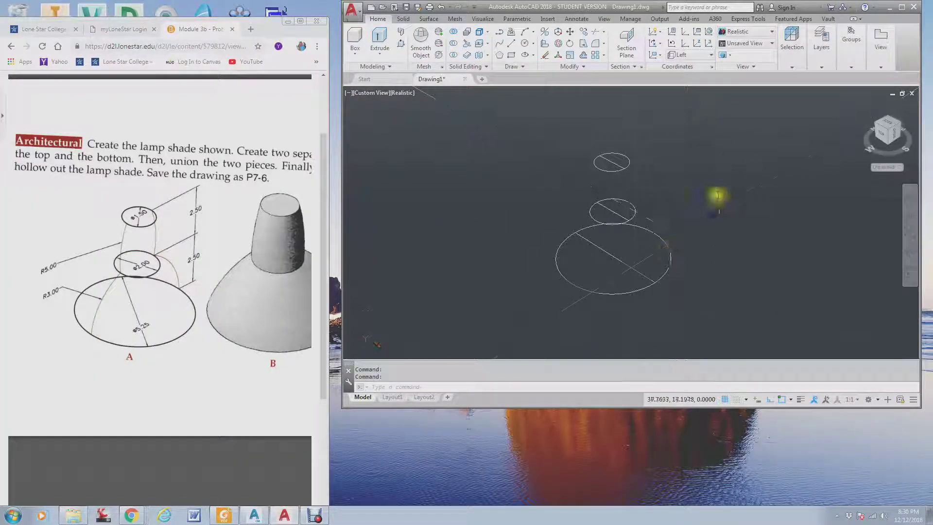
{"action": "scroll", "coordinate": [700, 208], "scroll_direction": "up", "scroll_amount": 3}
{"action": "scroll", "coordinate": [700, 215], "scroll_direction": "down", "scroll_amount": 7}
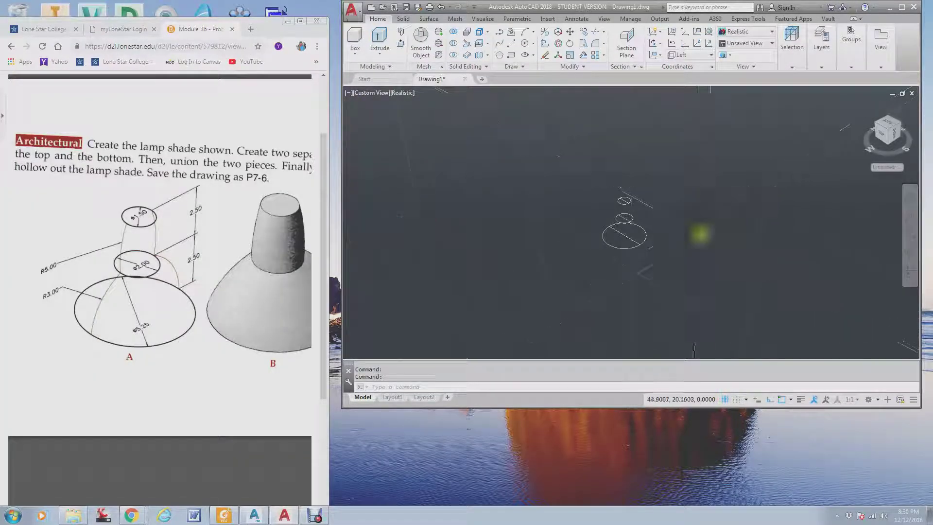
{"action": "scroll", "coordinate": [700, 234], "scroll_direction": "down", "scroll_amount": 2}
{"action": "scroll", "coordinate": [630, 218], "scroll_direction": "up", "scroll_amount": 2}
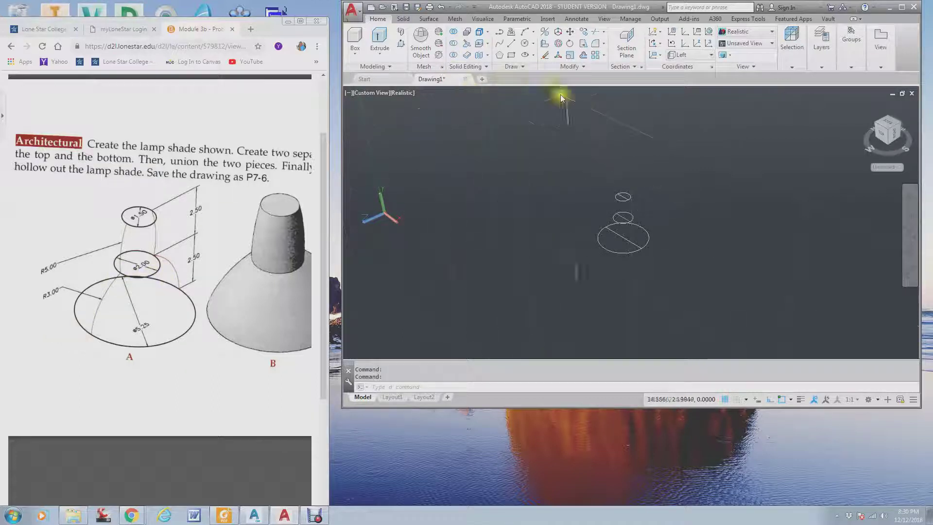
Step: Draw a Start, End, Radius arc of radius 3 from the base circle's diameter line endpoint up to the nearer middle diameter line endpoint
{"action": "left_click", "coordinate": [533, 33]}
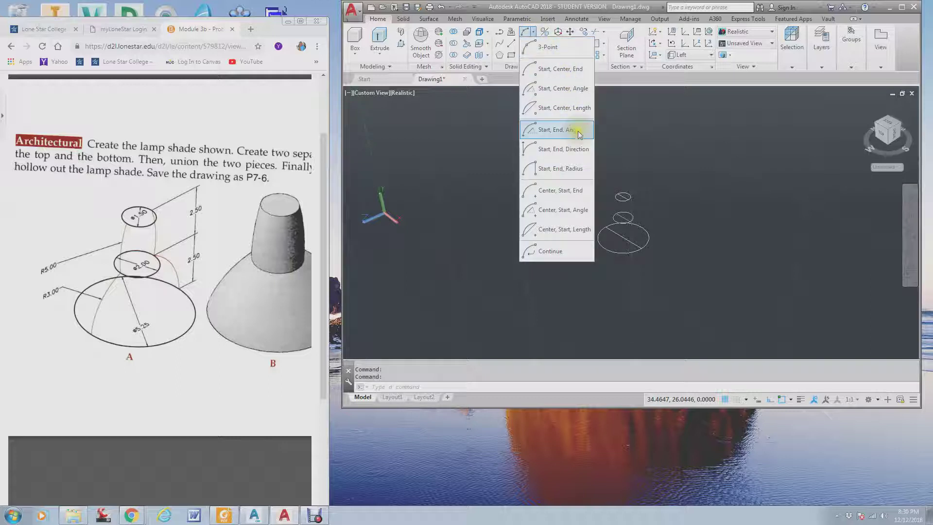
{"action": "left_click", "coordinate": [553, 170]}
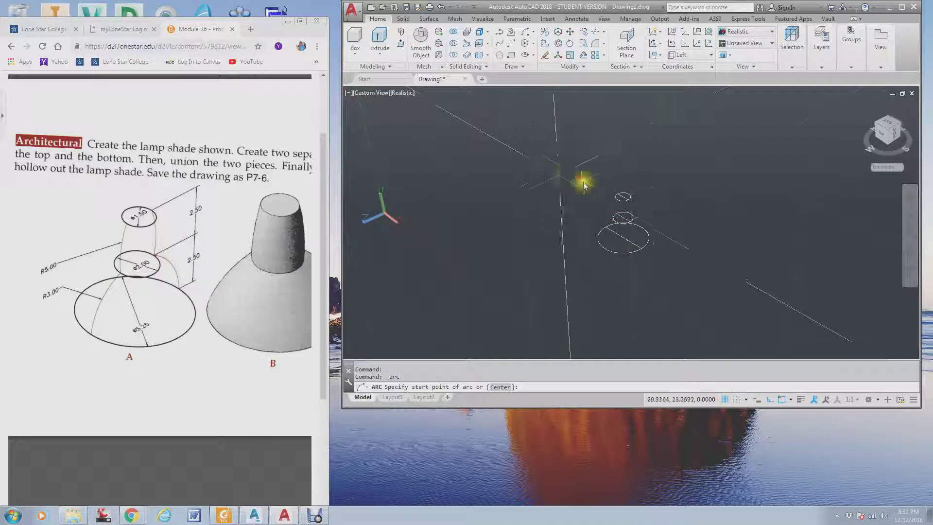
{"action": "scroll", "coordinate": [670, 199], "scroll_direction": "up", "scroll_amount": 4}
{"action": "scroll", "coordinate": [734, 221], "scroll_direction": "up", "scroll_amount": 2}
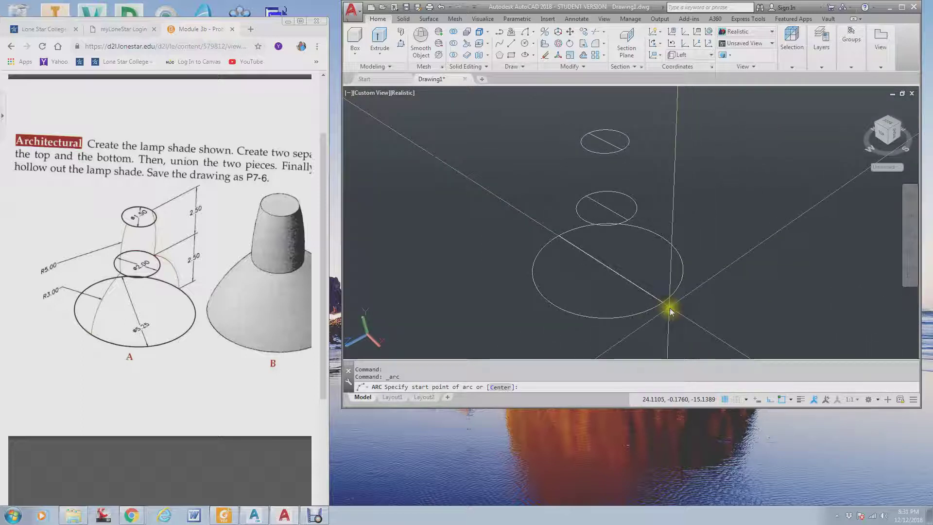
{"action": "left_click", "coordinate": [664, 305]}
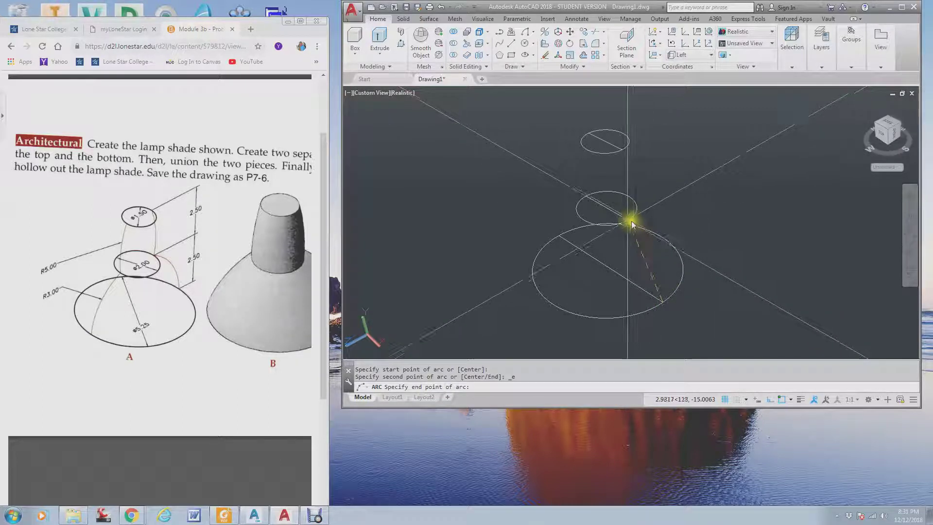
{"action": "left_click", "coordinate": [629, 220]}
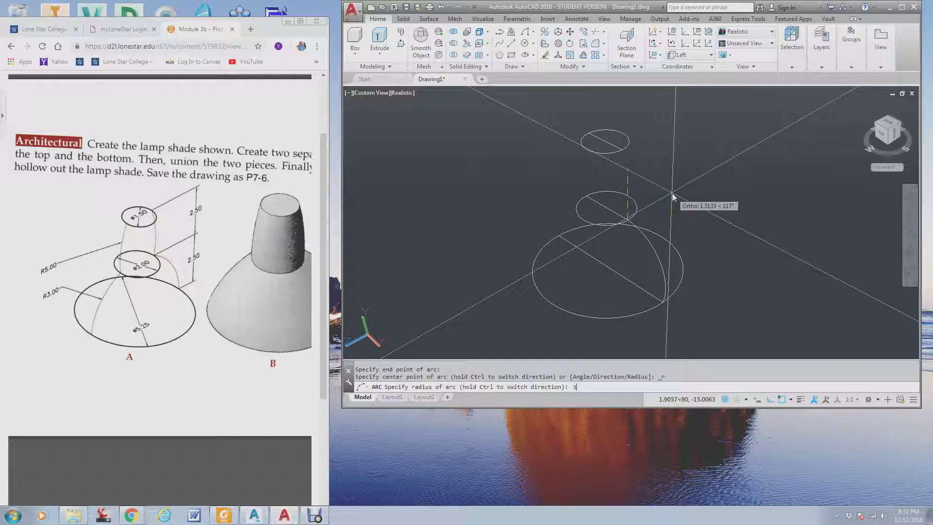
{"action": "key", "text": "Return"}
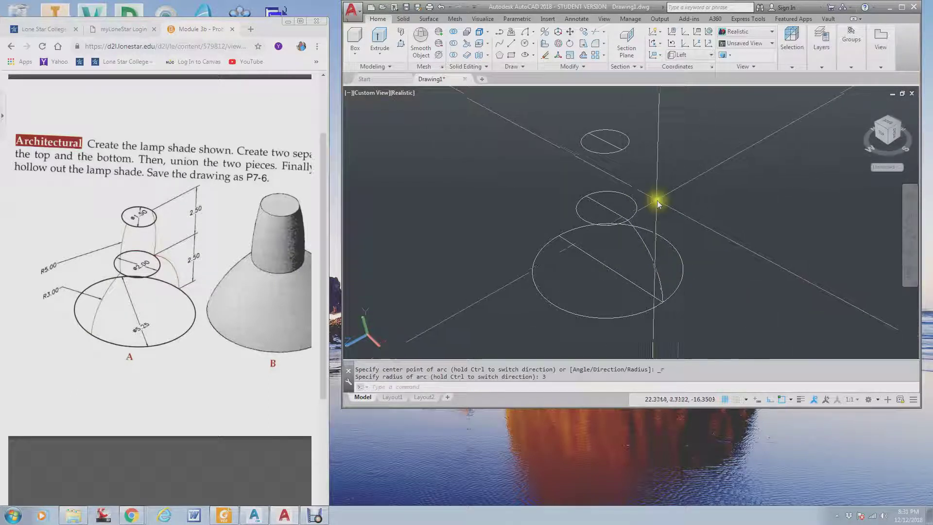
Step: Draw a Start, End, Radius arc of radius 5 from the same middle circle endpoint up to the top circle's diameter line endpoint
{"action": "left_click", "coordinate": [528, 32]}
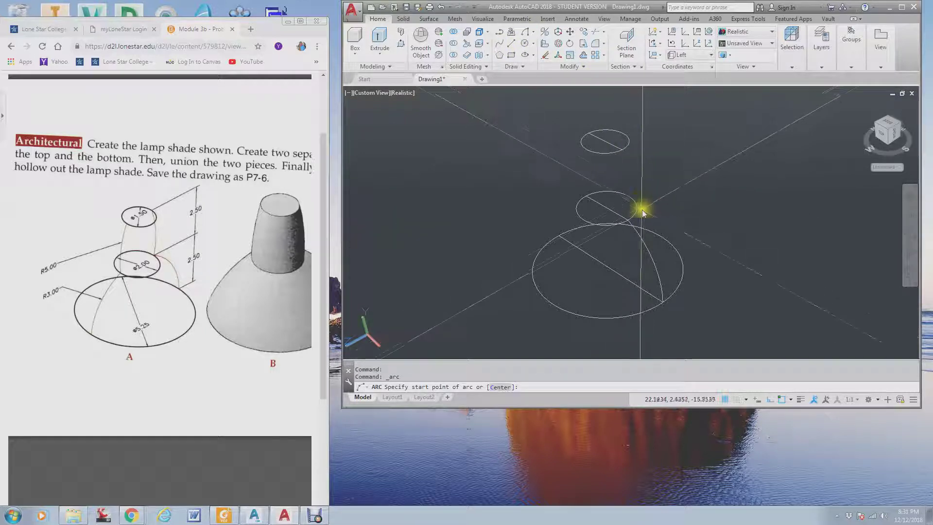
{"action": "left_click", "coordinate": [628, 217]}
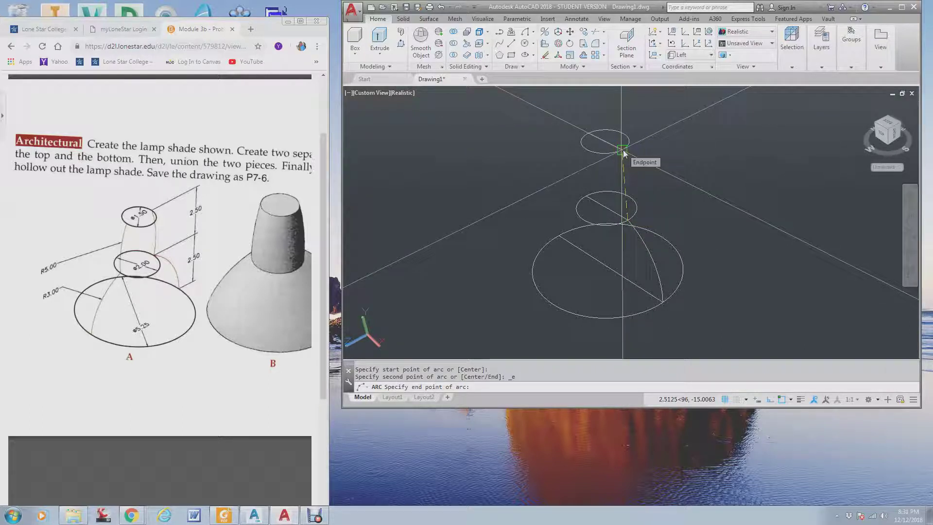
{"action": "left_click", "coordinate": [623, 150]}
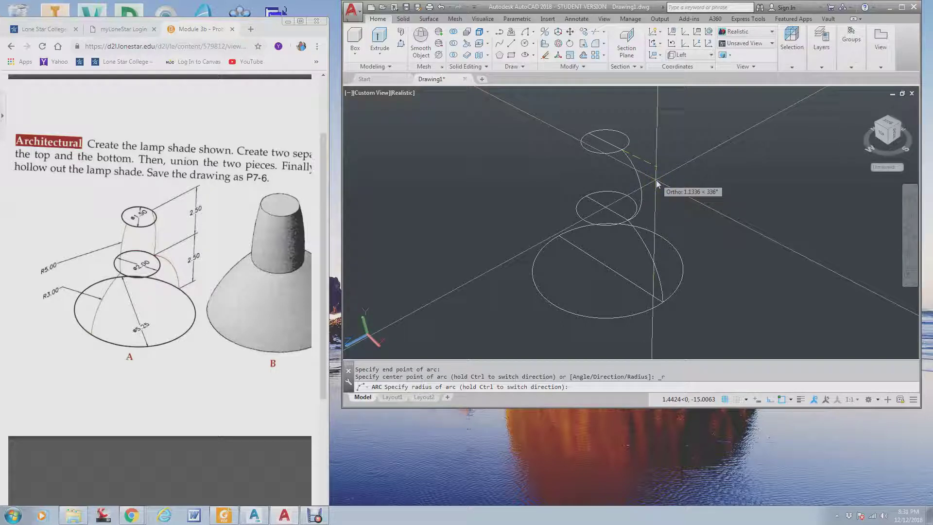
{"action": "type", "text": "5"}
{"action": "key", "text": "Return"}
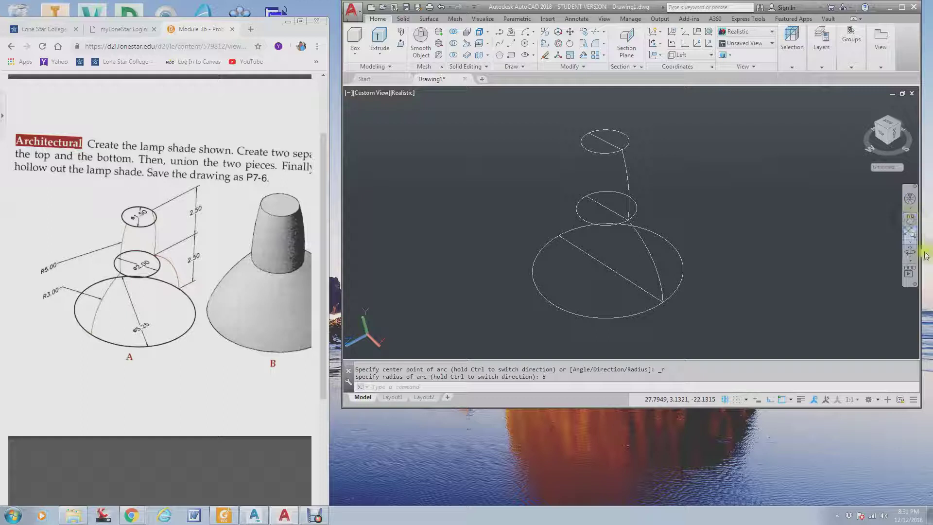
Step: Draw the opposite upper side arc with radius 5, from the top circle's other diameter endpoint down to the middle circle's
{"action": "left_click", "coordinate": [908, 253]}
{"action": "left_click_drag", "start_coordinate": [759, 265], "coordinate": [772, 245]}
{"action": "left_click_drag", "start_coordinate": [827, 261], "coordinate": [701, 281]}
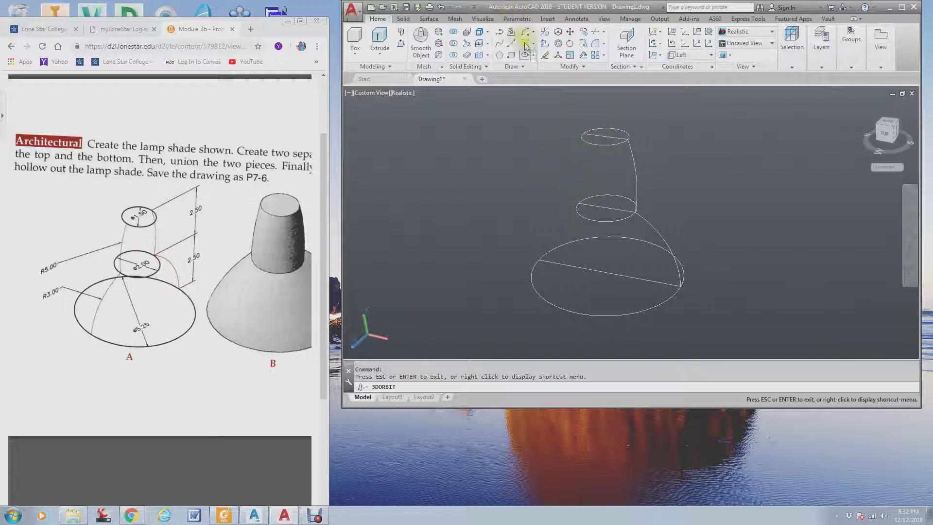
{"action": "key", "text": "Escape"}
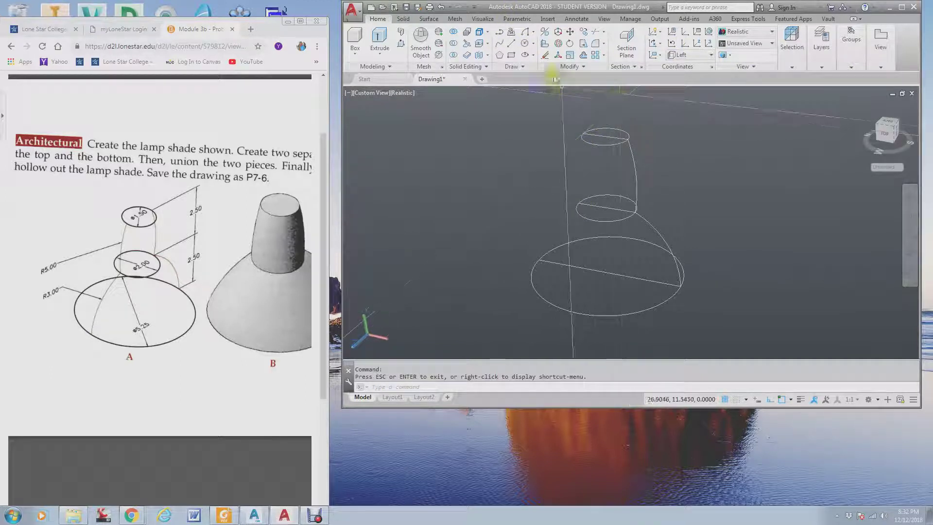
{"action": "left_click", "coordinate": [525, 33]}
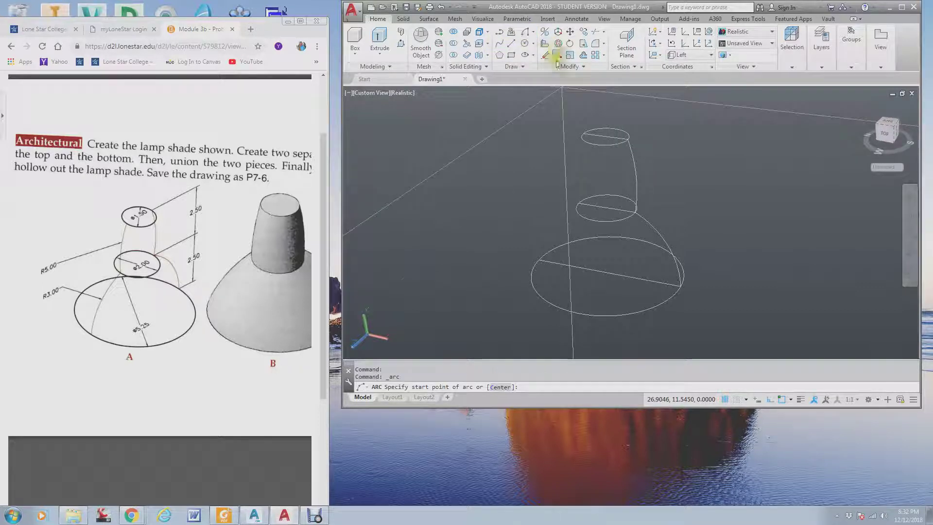
{"action": "left_click", "coordinate": [584, 132]}
{"action": "type", "text": "e"}
{"action": "key", "text": "Return"}
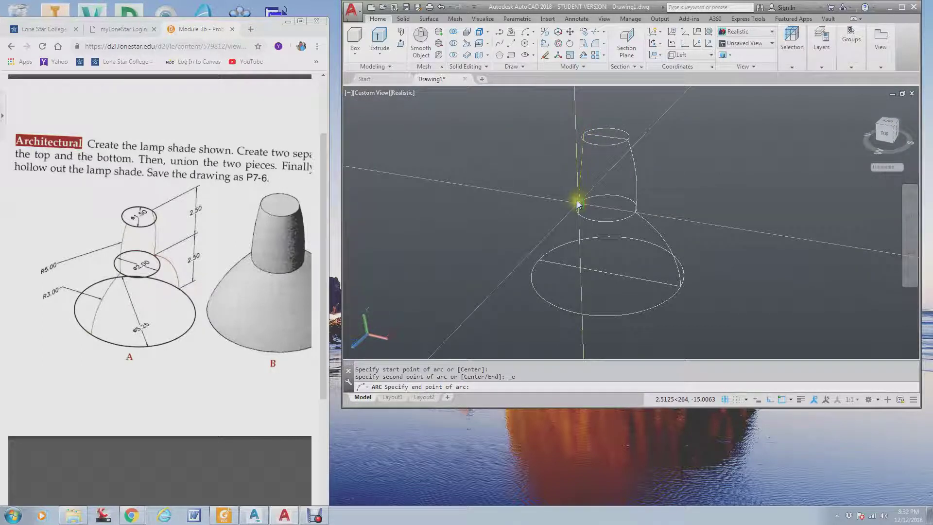
{"action": "left_click", "coordinate": [577, 201]}
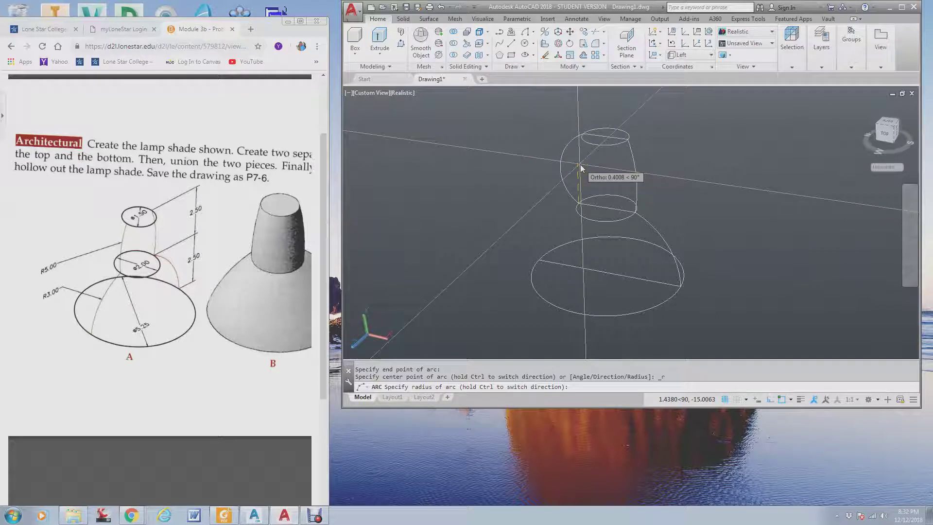
{"action": "key", "text": "Return"}
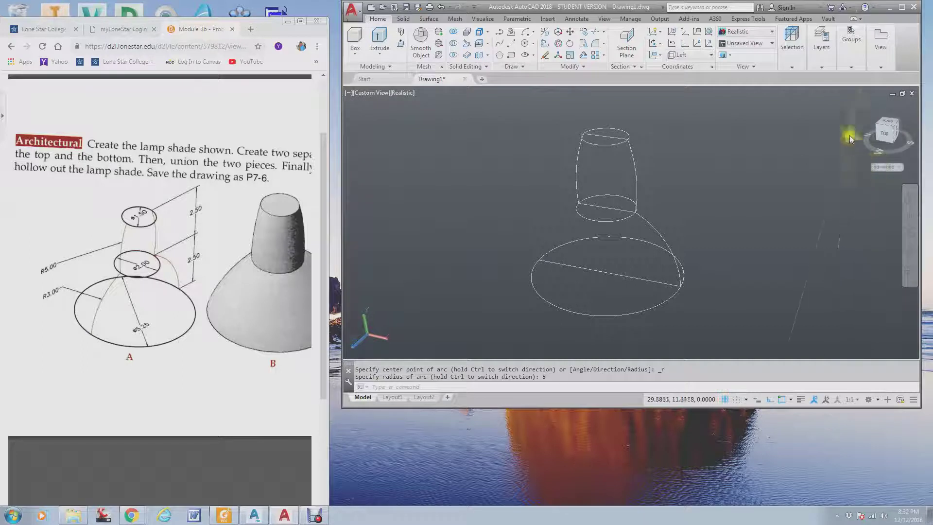
{"action": "left_click", "coordinate": [865, 104]}
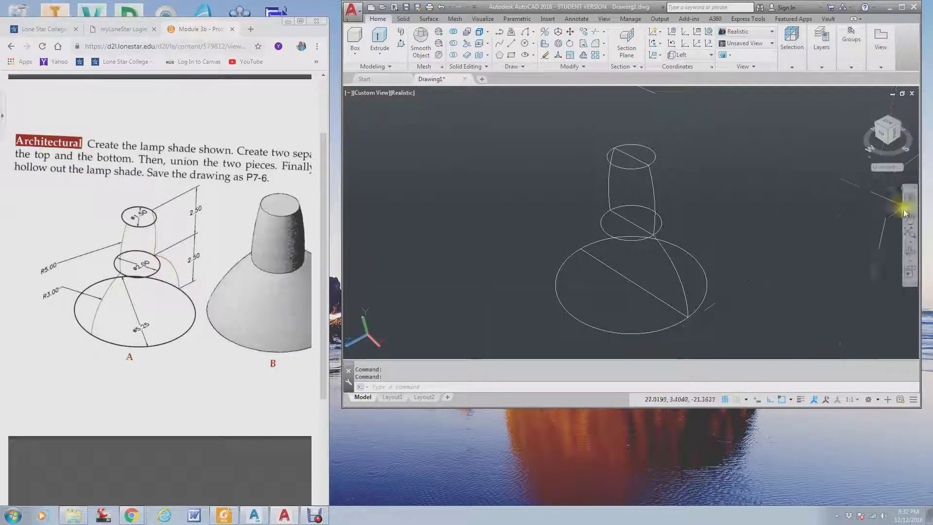
{"action": "left_click", "coordinate": [889, 129]}
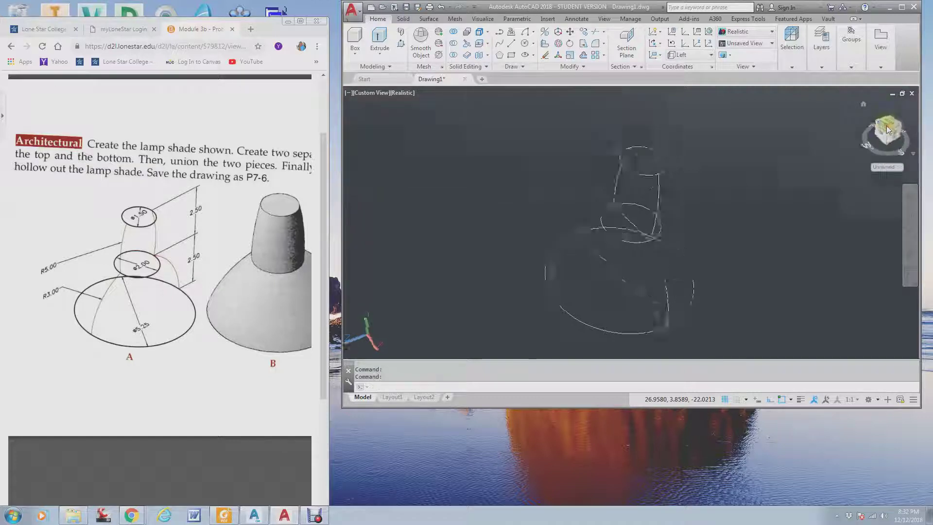
{"action": "left_click", "coordinate": [863, 105]}
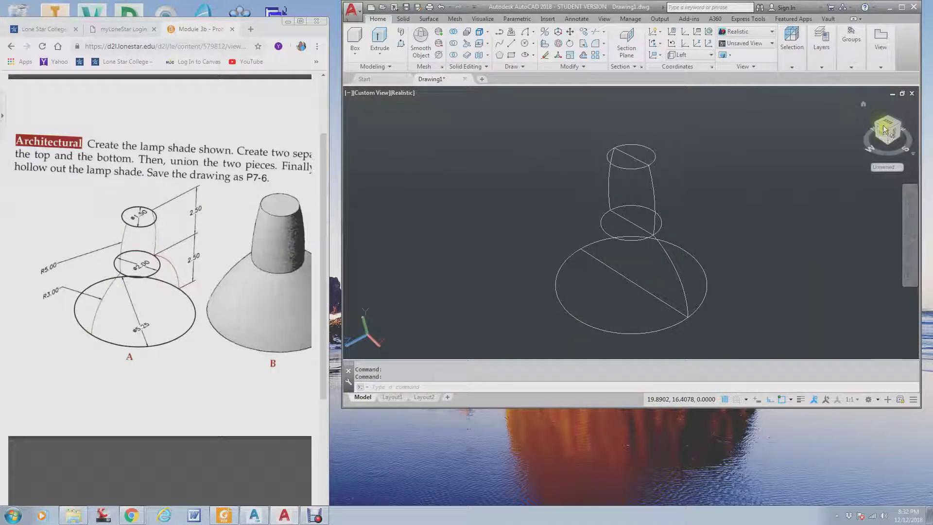
{"action": "left_click", "coordinate": [884, 129]}
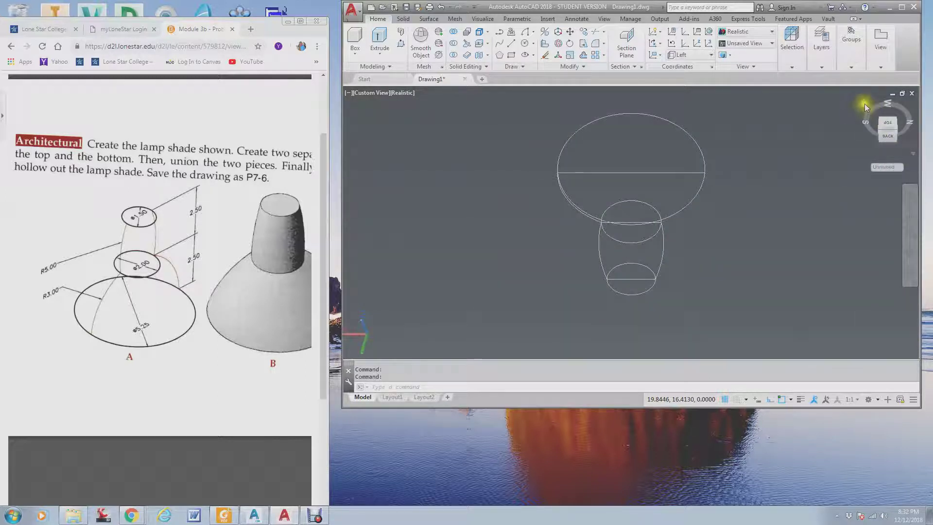
{"action": "left_click", "coordinate": [865, 103]}
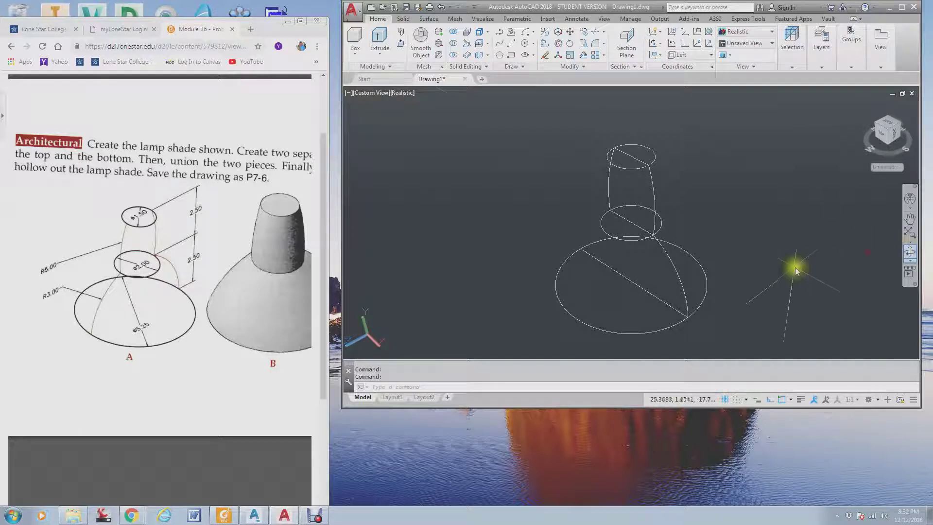
Step: Draw the opposite lower side arc with radius 3, from the middle circle's diameter endpoint down to the base circle's
{"action": "left_click", "coordinate": [910, 253]}
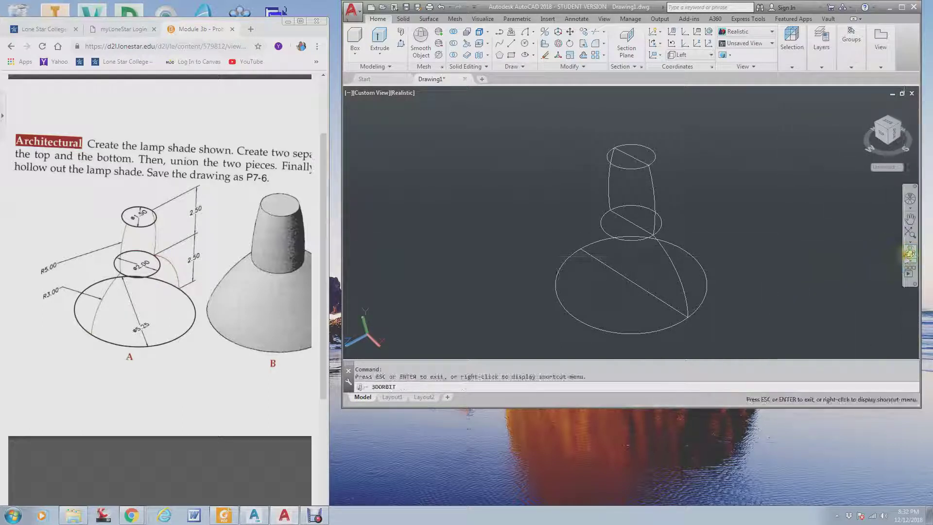
{"action": "mouse_move", "coordinate": [773, 280]}
{"action": "left_mouse_down"}
{"action": "mouse_move", "coordinate": [795, 265]}
{"action": "mouse_move", "coordinate": [806, 272]}
{"action": "mouse_move", "coordinate": [785, 272]}
{"action": "left_mouse_up"}
{"action": "key", "text": "Escape"}
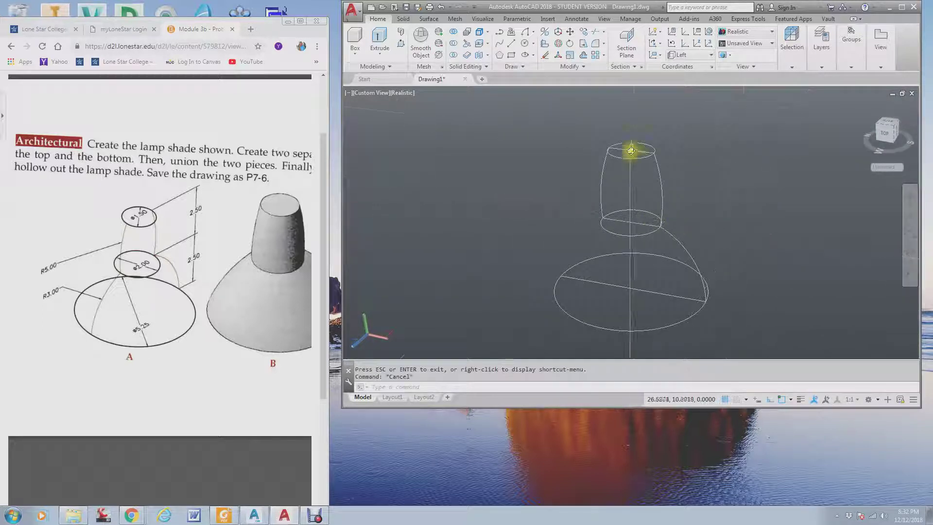
{"action": "left_click", "coordinate": [527, 35]}
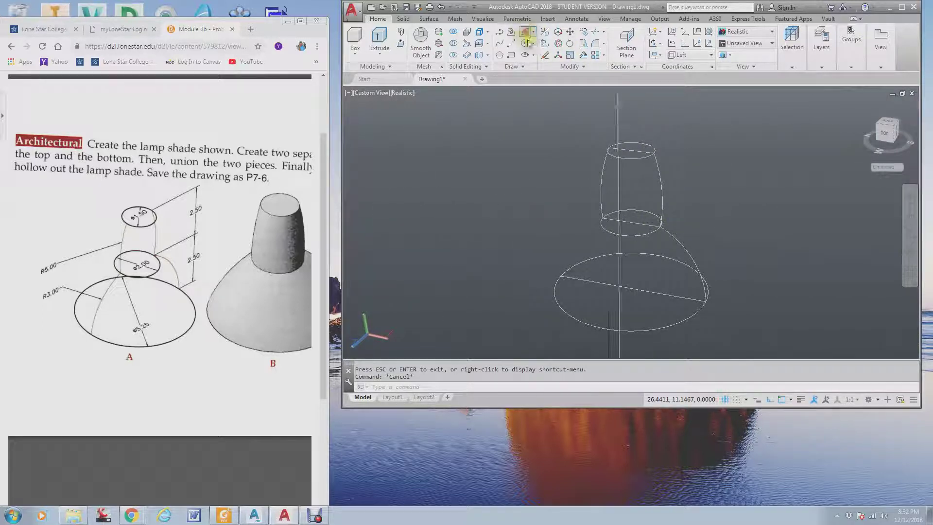
{"action": "left_click", "coordinate": [603, 219]}
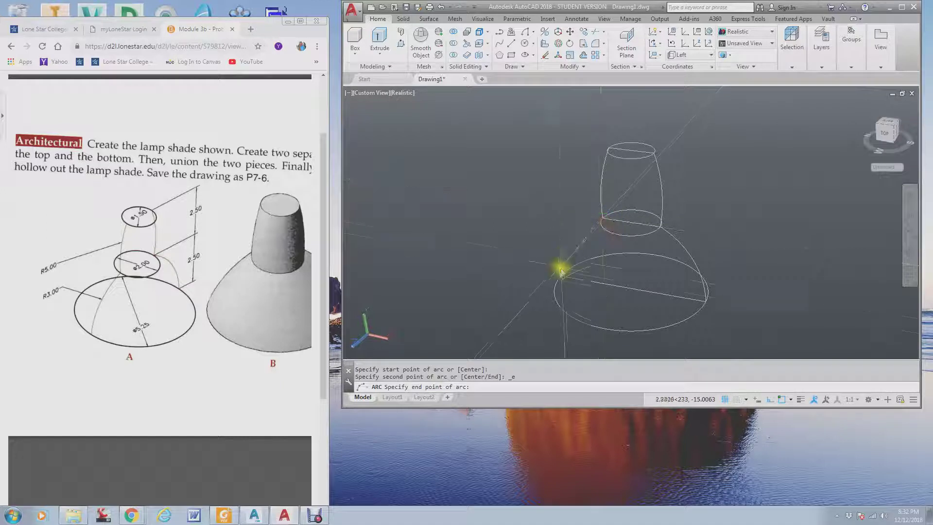
{"action": "left_click", "coordinate": [562, 275]}
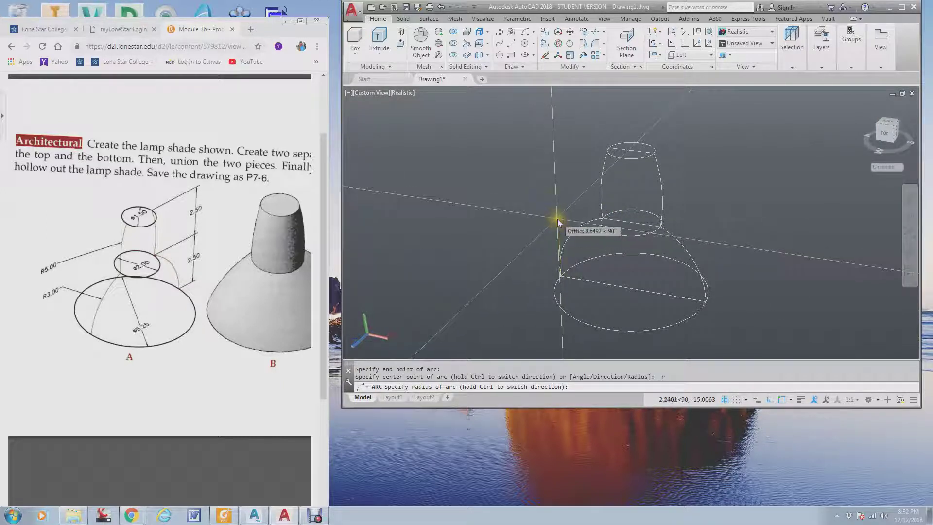
{"action": "type", "text": "3"}
{"action": "key", "text": "Return"}
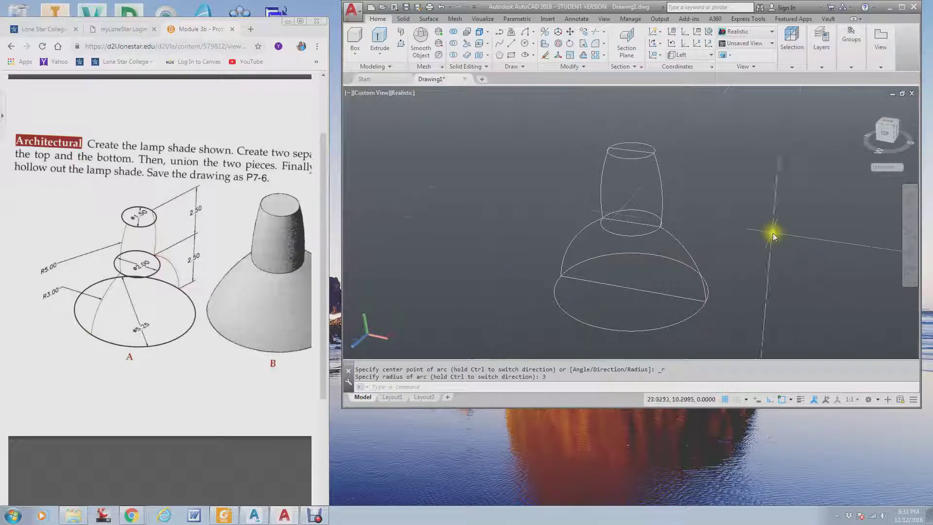
{"action": "key", "text": "Escape"}
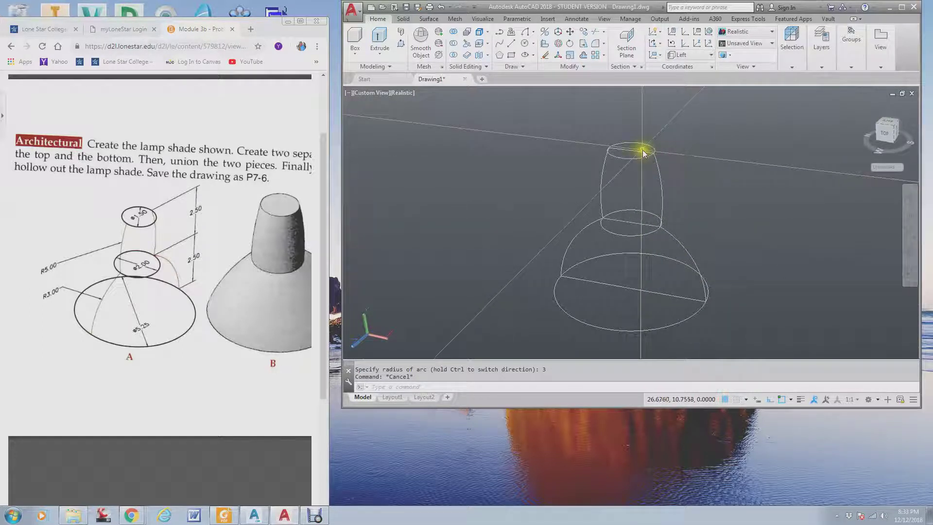
Step: Erase the diameter lines across the middle circle and the base circle
{"action": "left_click", "coordinate": [642, 223]}
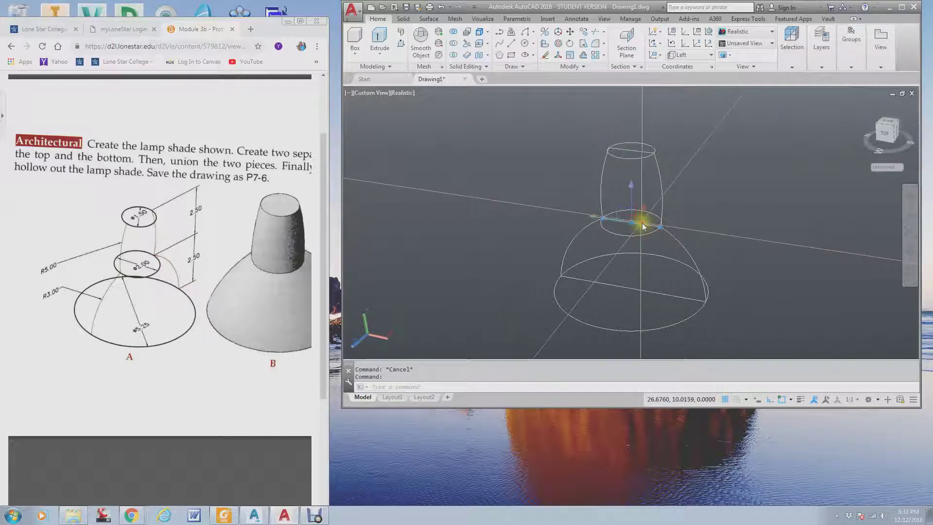
{"action": "left_click", "coordinate": [630, 288]}
{"action": "type", "text": "e"}
{"action": "key", "text": "Return"}
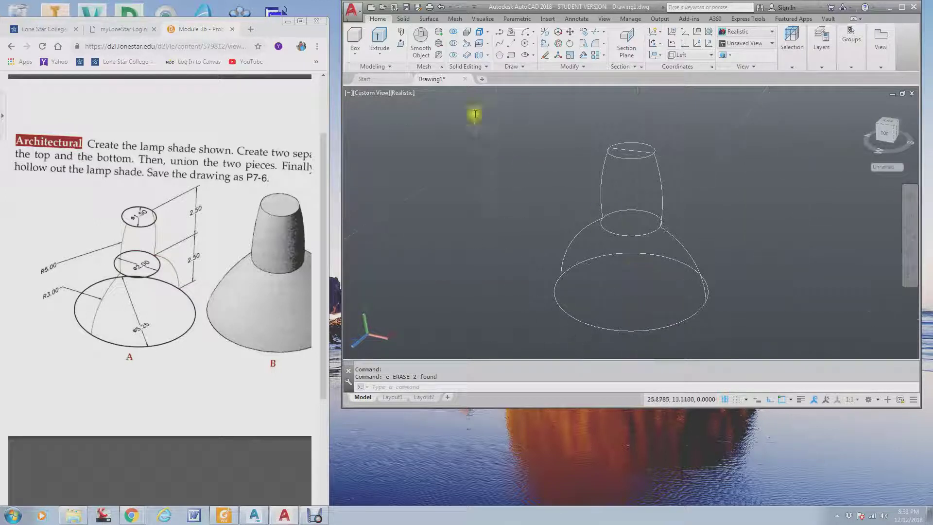
{"action": "left_click", "coordinate": [526, 32]}
{"action": "type", "text": "q"}
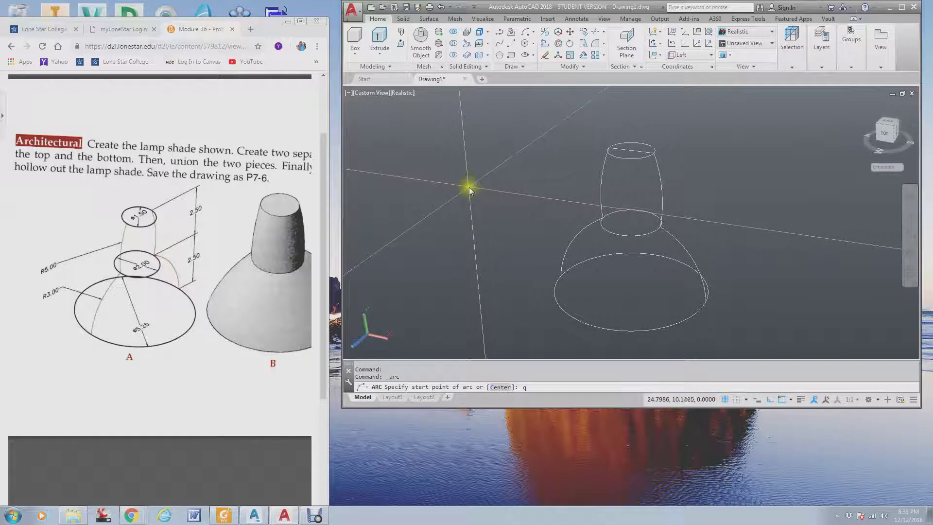
{"action": "type", "text": "ua"}
{"action": "key", "text": "space"}
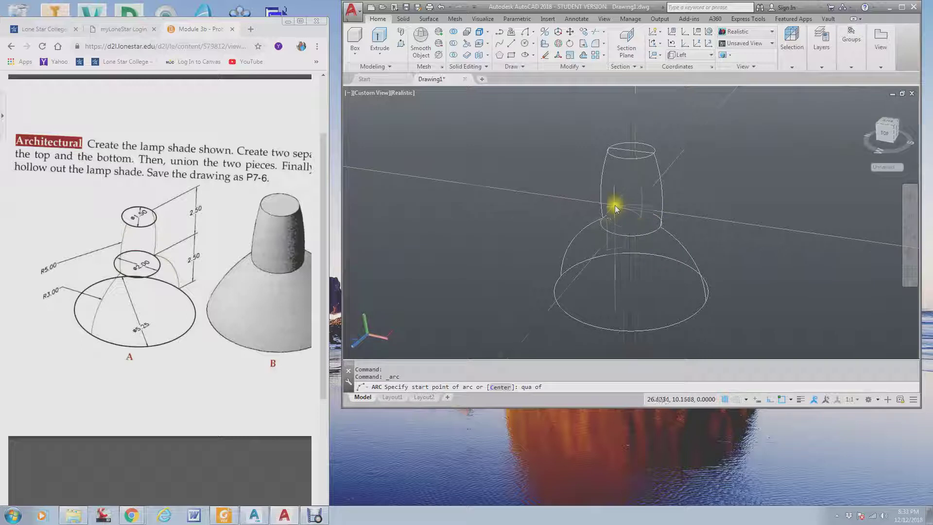
{"action": "left_click", "coordinate": [605, 220]}
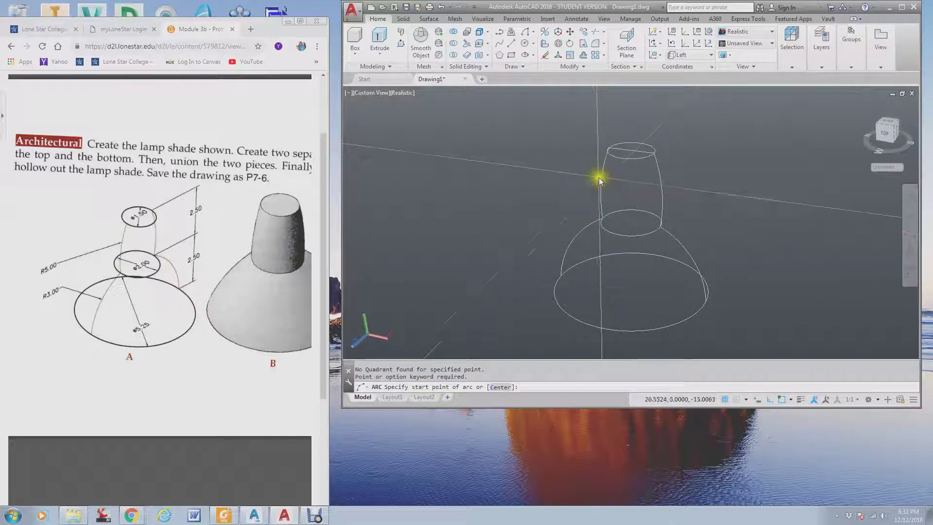
{"action": "key", "text": "Escape"}
{"action": "key", "text": "Escape"}
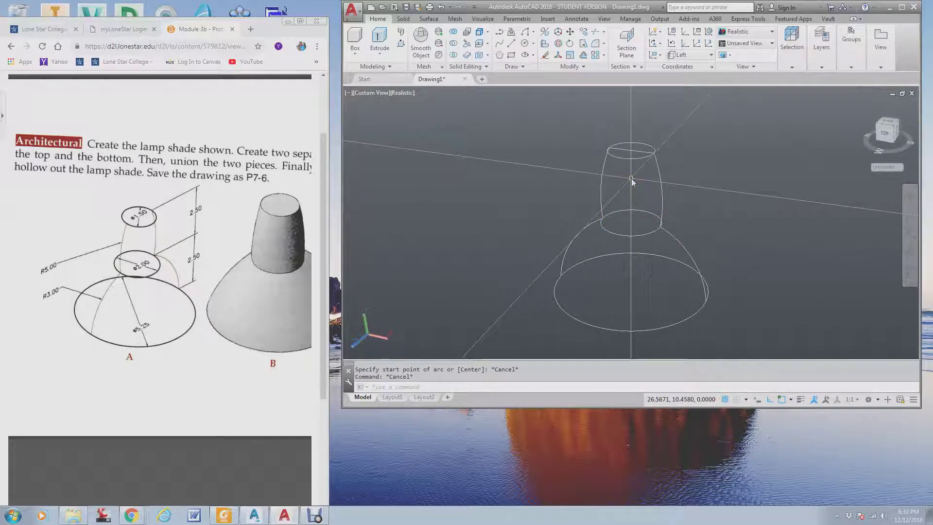
{"action": "left_click", "coordinate": [529, 32]}
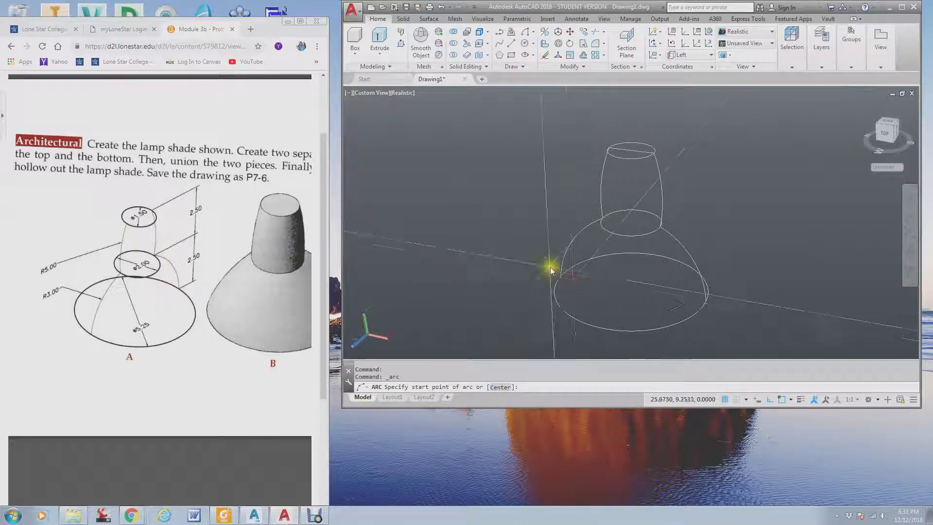
{"action": "left_click", "coordinate": [561, 276]}
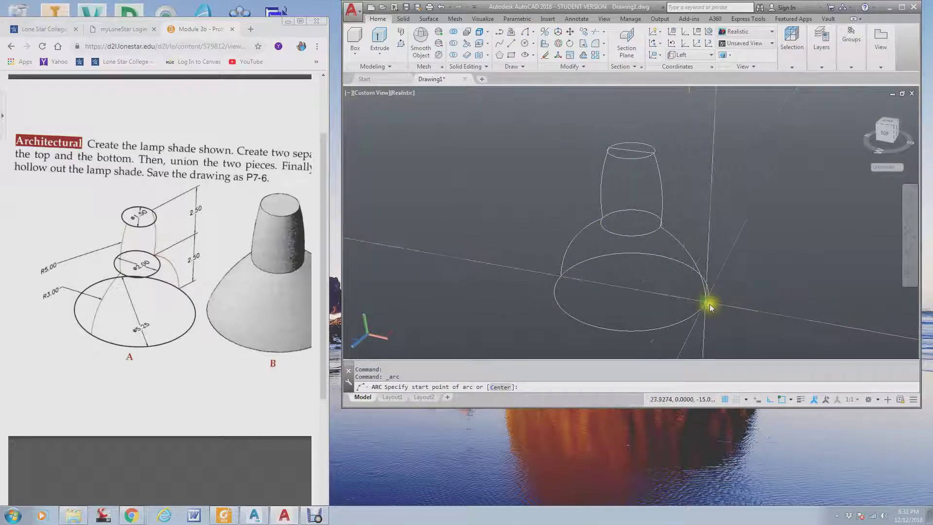
{"action": "key", "text": "Escape"}
{"action": "key", "text": "Return"}
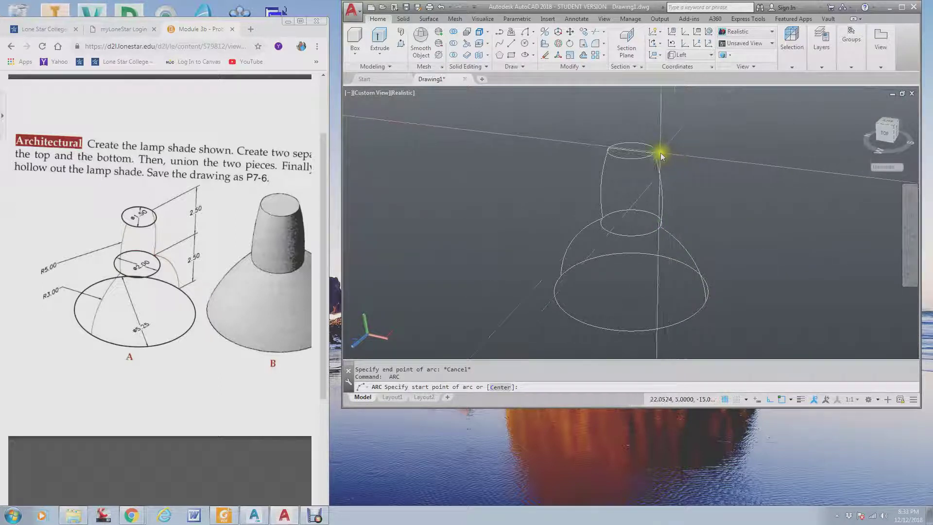
{"action": "key", "text": "Escape"}
{"action": "key", "text": "Escape"}
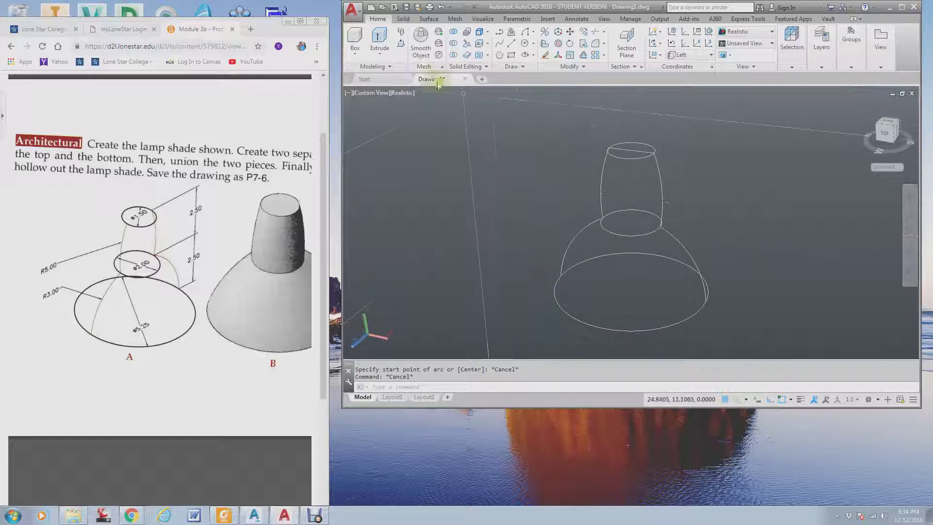
Step: Start a Loft in Surface mode with the base circle and the middle circle as its cross sections
{"action": "left_click", "coordinate": [382, 58]}
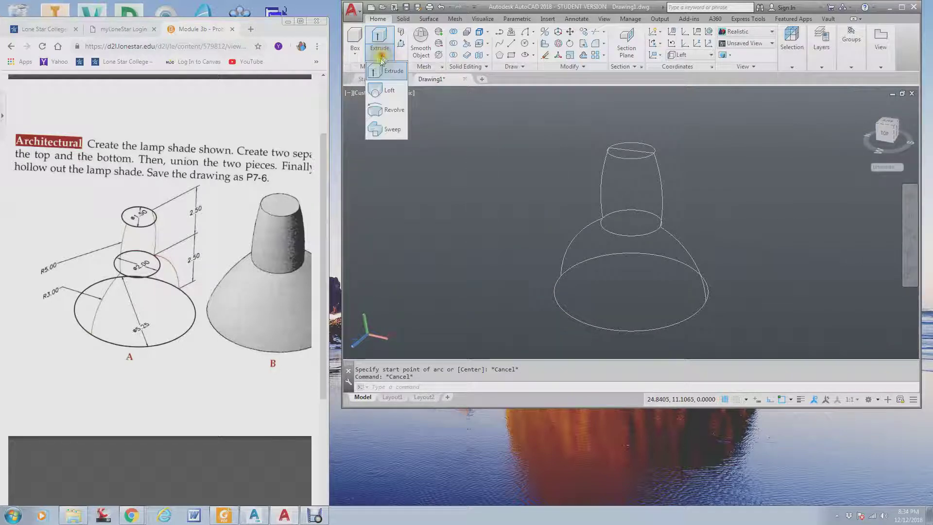
{"action": "left_click", "coordinate": [390, 91]}
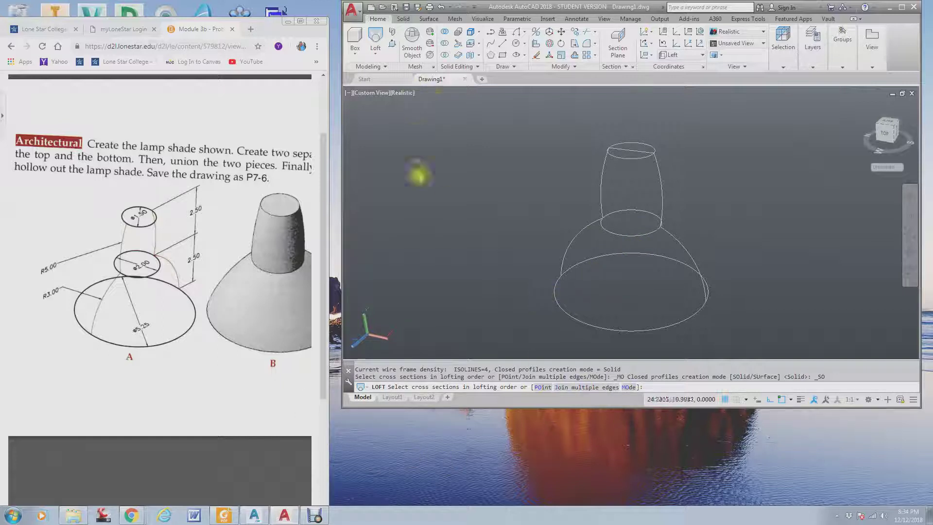
{"action": "left_click", "coordinate": [628, 387]}
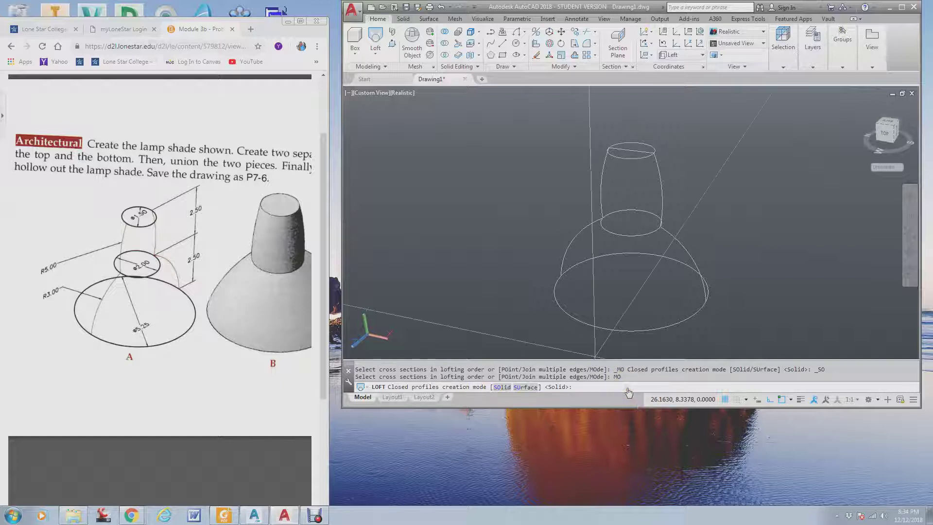
{"action": "left_click", "coordinate": [527, 388]}
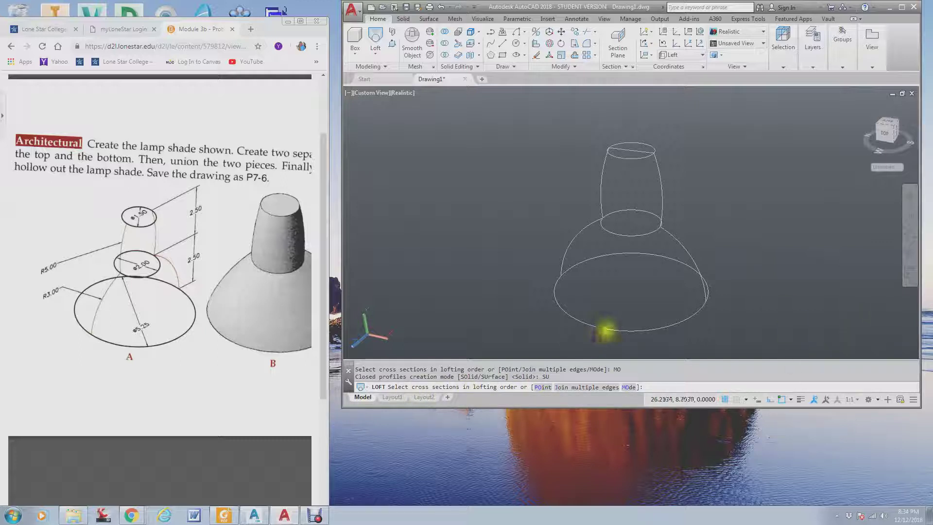
{"action": "left_click", "coordinate": [605, 330]}
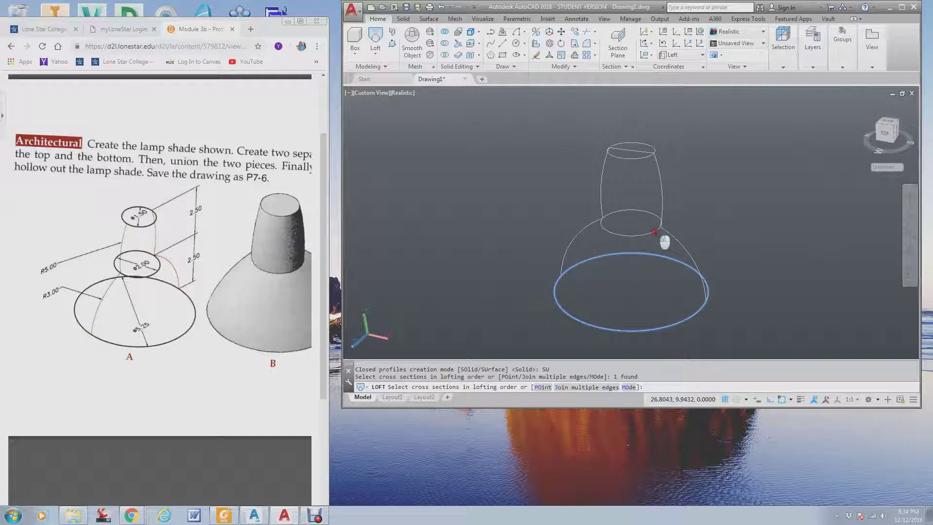
{"action": "left_click", "coordinate": [654, 232]}
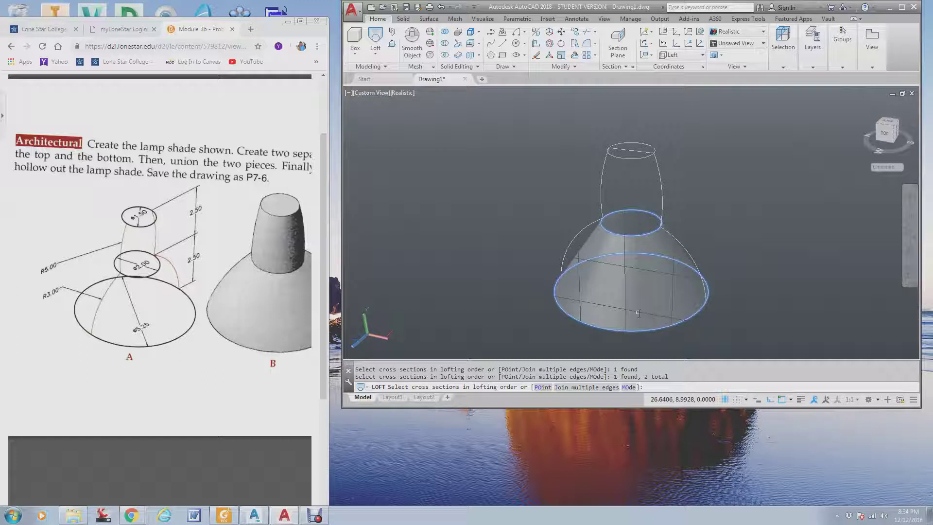
Step: Shape the lower lamp shade loft with the two radius 3 side arcs as guides and complete the surface
{"action": "key", "text": "Return"}
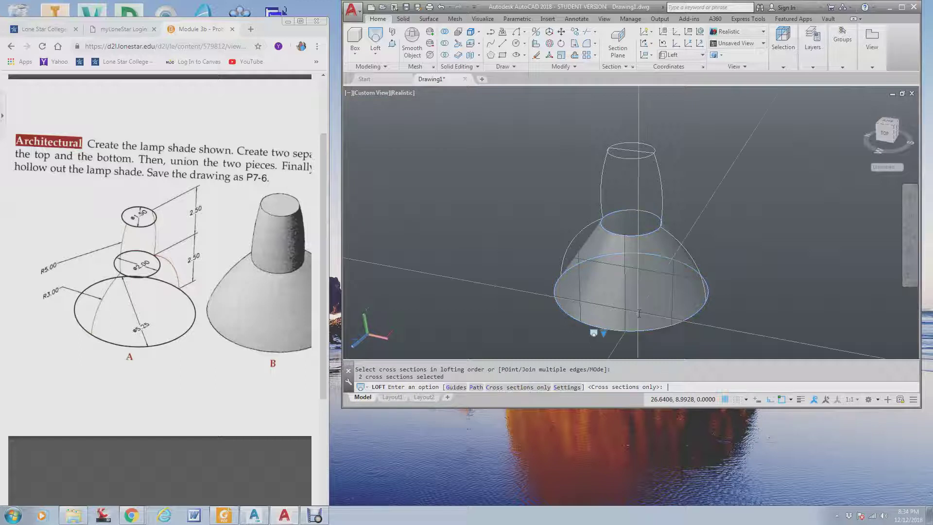
{"action": "left_click", "coordinate": [452, 387]}
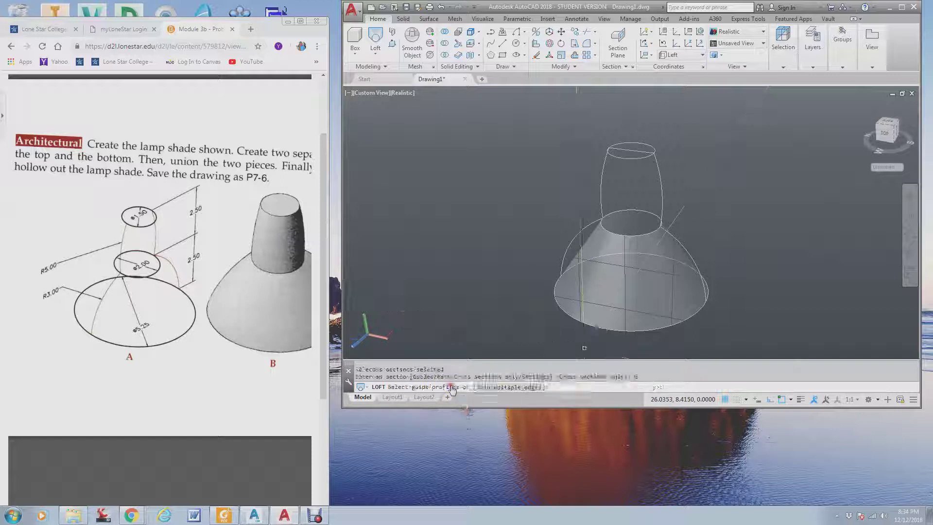
{"action": "left_click", "coordinate": [576, 239]}
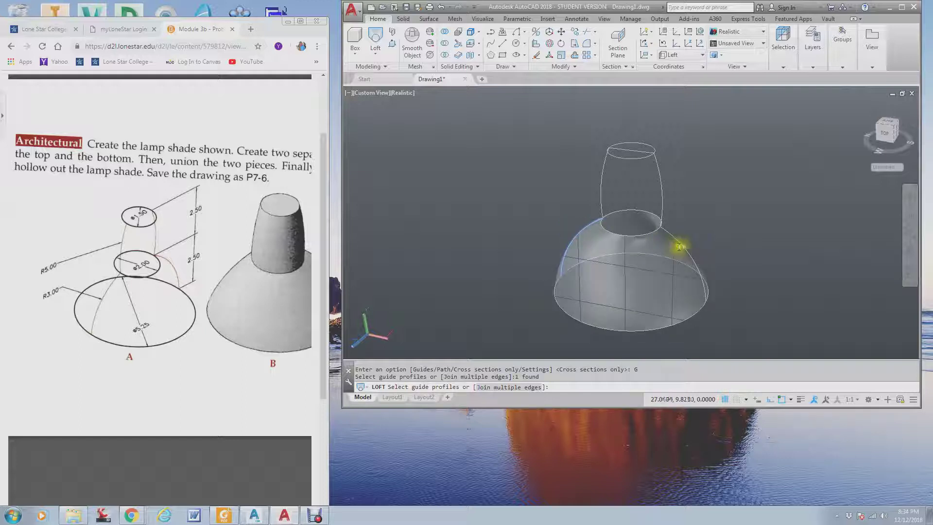
{"action": "left_click", "coordinate": [687, 248]}
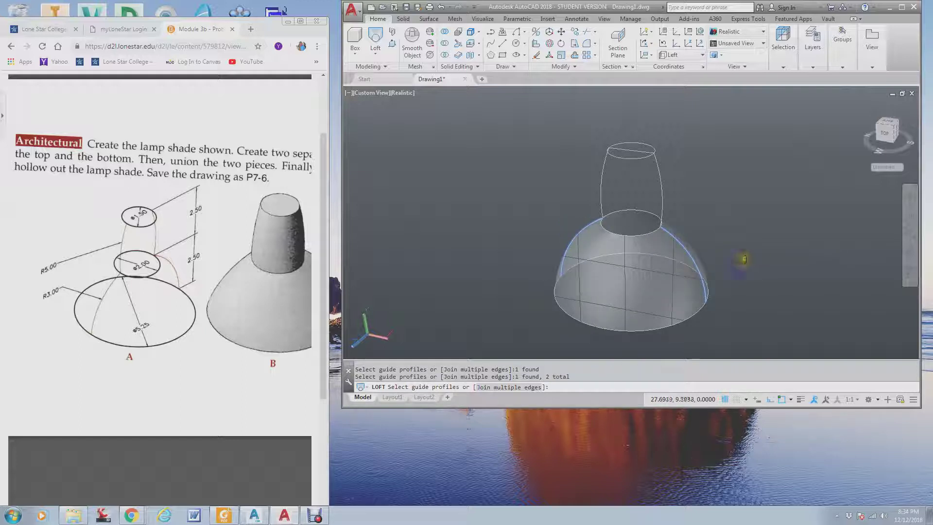
{"action": "key", "text": "Return"}
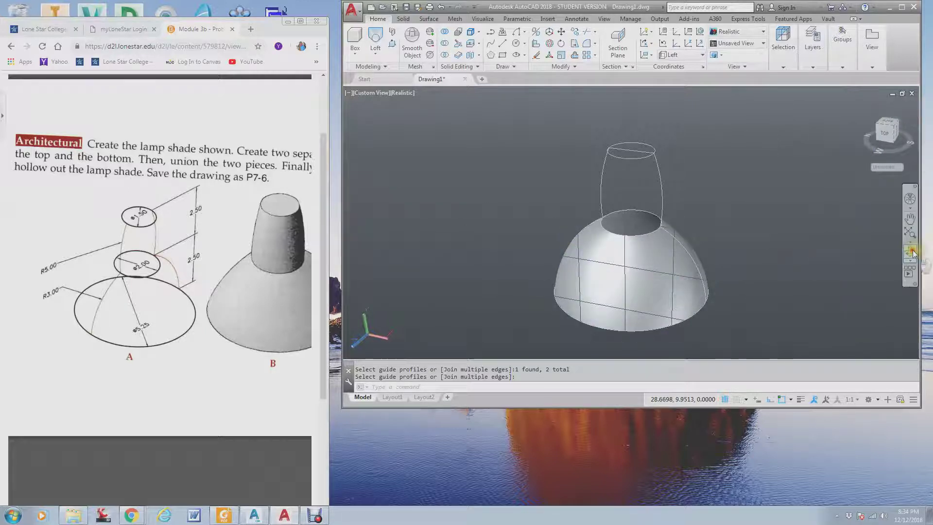
Step: Start another Loft in Surface mode with the middle circle and the top circle as its cross sections
{"action": "left_click", "coordinate": [912, 252]}
{"action": "left_click_drag", "start_coordinate": [802, 277], "coordinate": [729, 298]}
{"action": "key", "text": "Escape"}
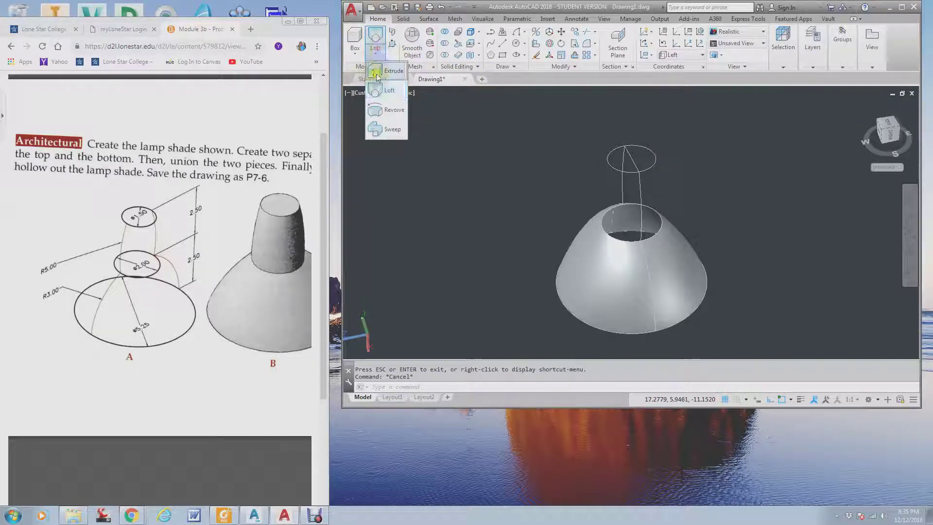
{"action": "left_click", "coordinate": [387, 91]}
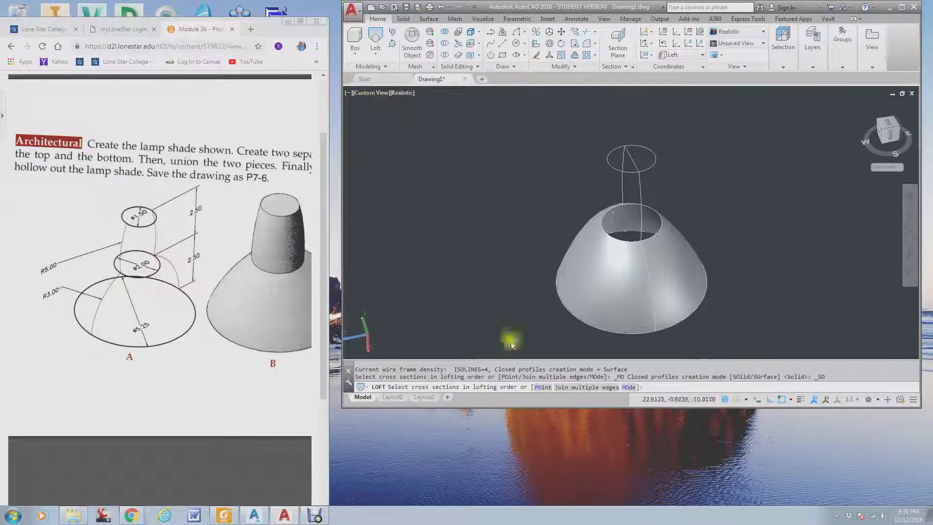
{"action": "left_click", "coordinate": [631, 387]}
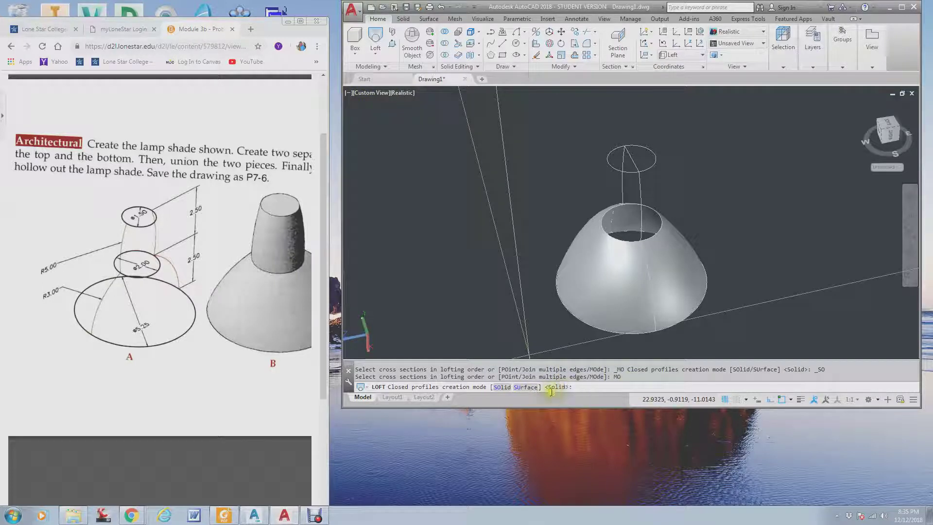
{"action": "left_click", "coordinate": [519, 386]}
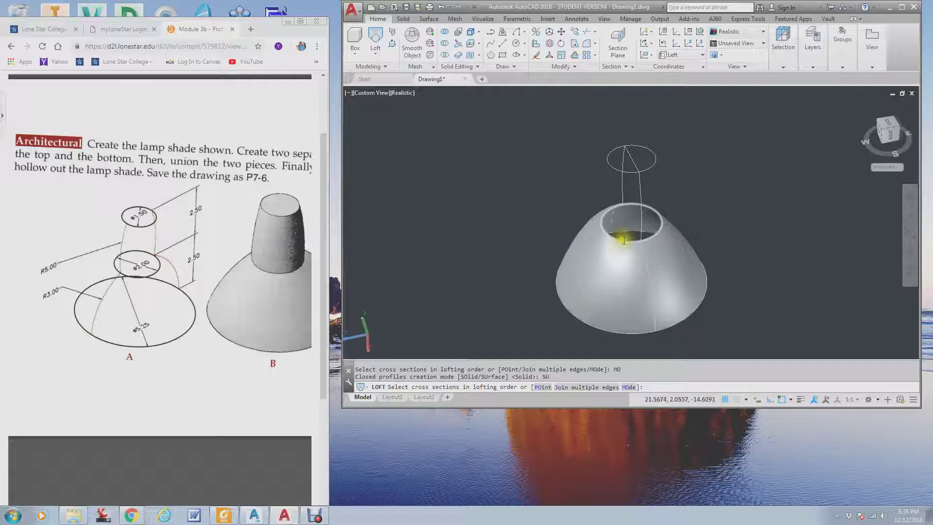
{"action": "left_click", "coordinate": [624, 240]}
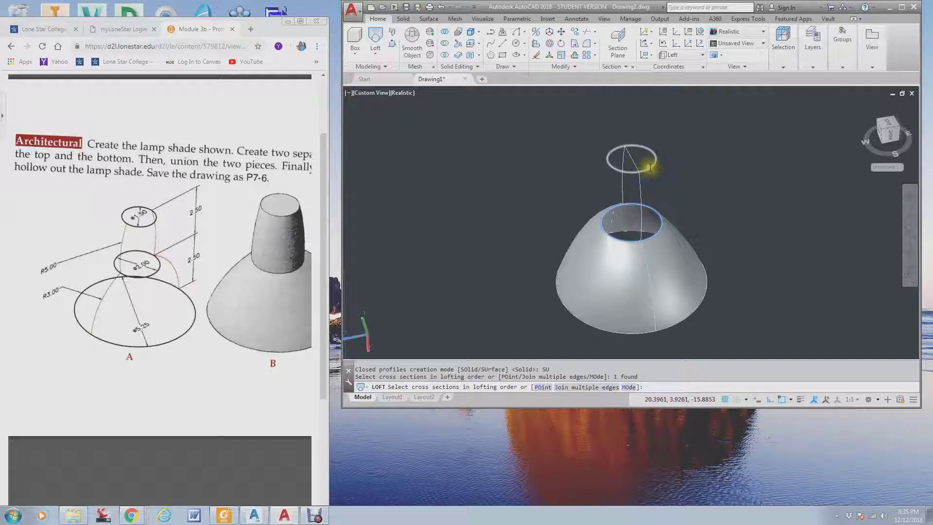
{"action": "left_click", "coordinate": [651, 167]}
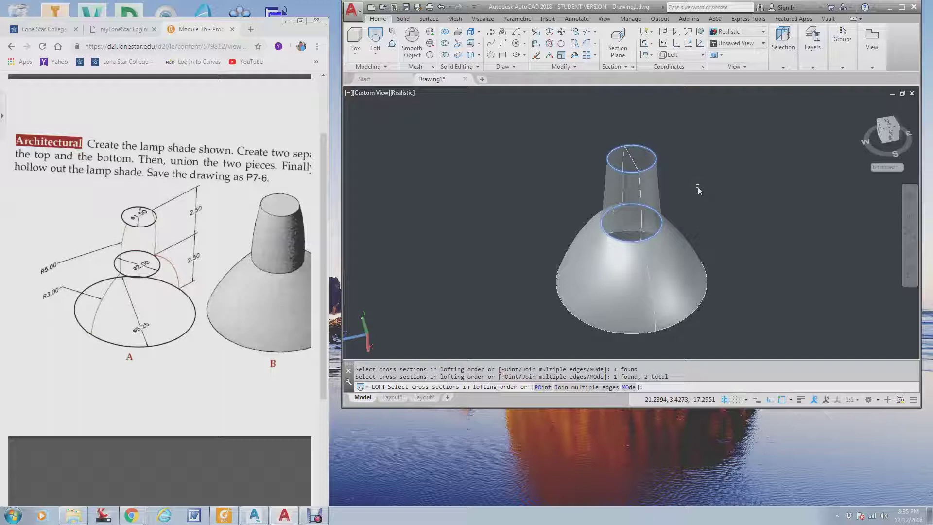
Step: Shape the upper lamp shade loft with the two radius 5 side arcs as guides and complete the surface
{"action": "key", "text": "Return"}
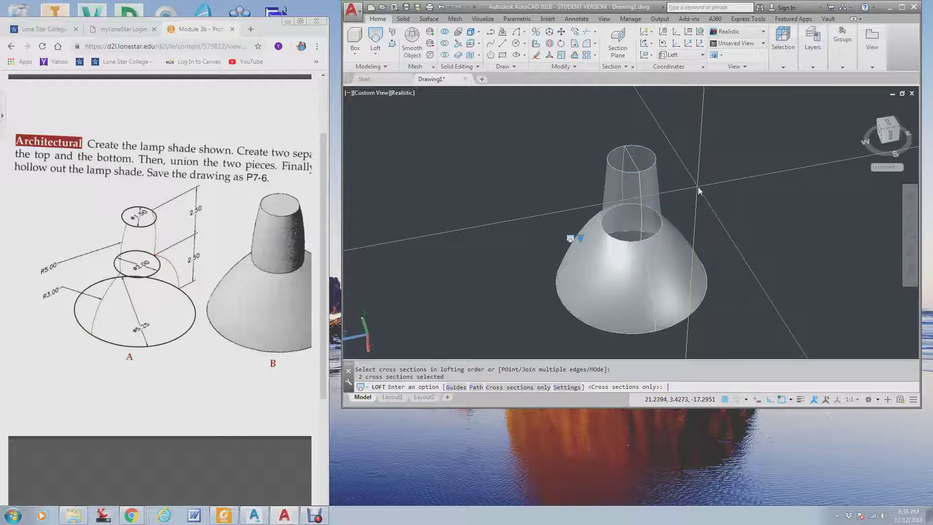
{"action": "left_click", "coordinate": [457, 387]}
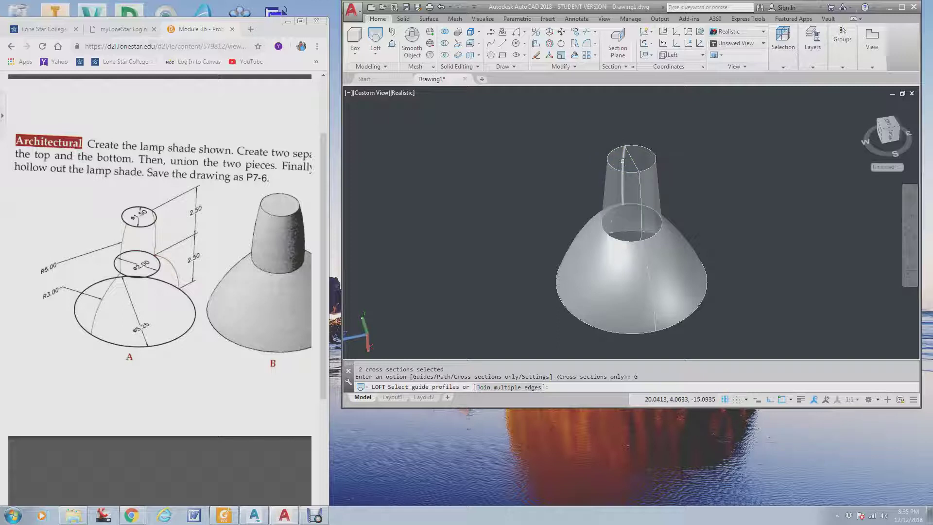
{"action": "left_click", "coordinate": [623, 176]}
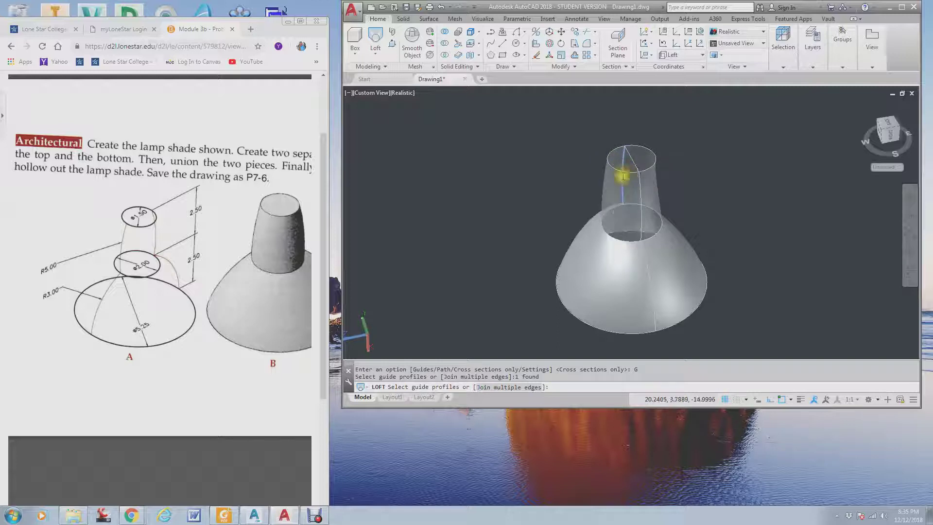
{"action": "left_click", "coordinate": [642, 192]}
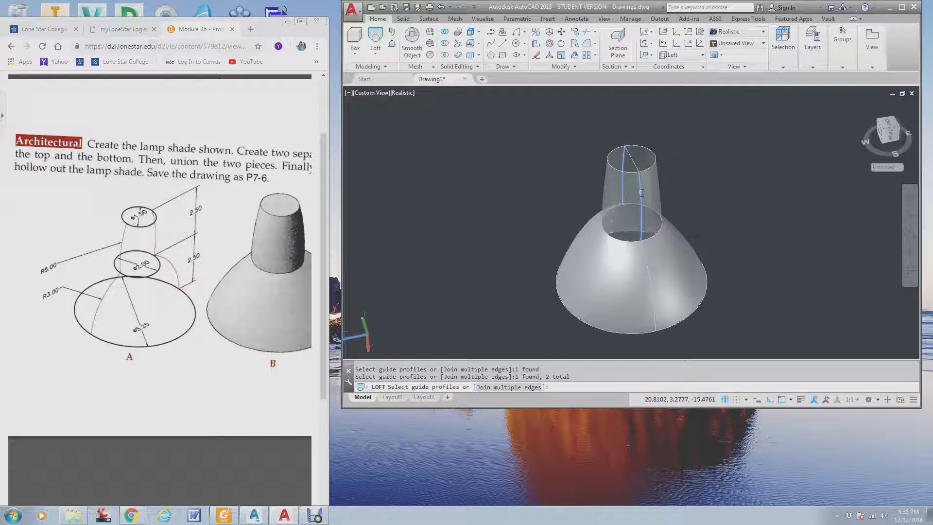
{"action": "key", "text": "Return"}
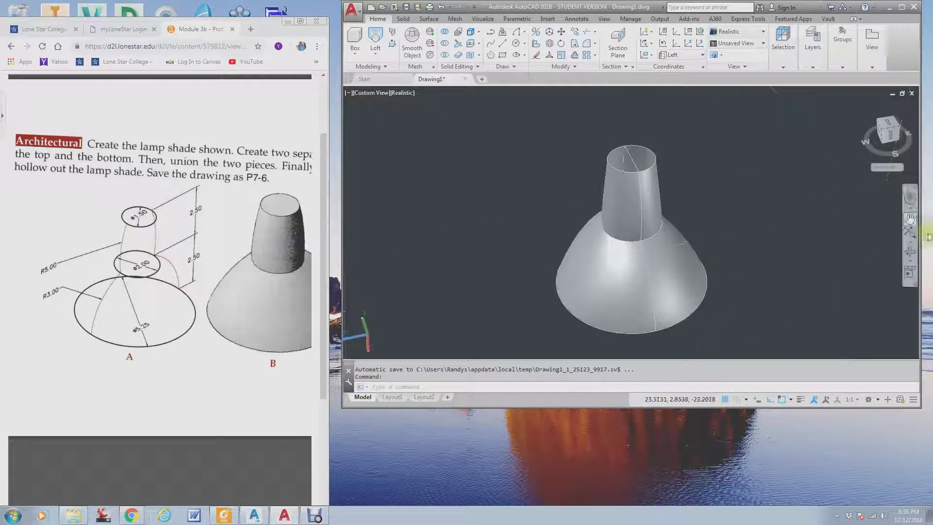
Step: Set the drawing's coordinate system to World
{"action": "left_click", "coordinate": [911, 251]}
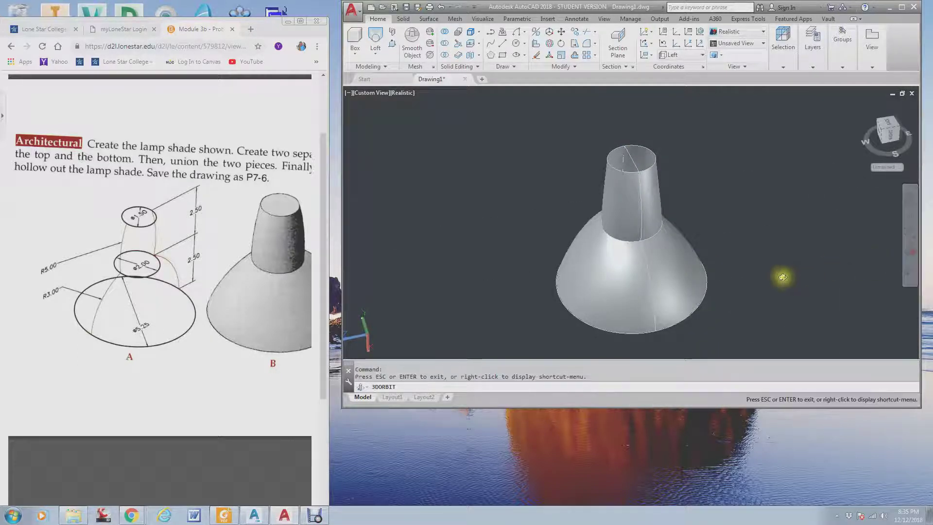
{"action": "left_click_drag", "start_coordinate": [781, 275], "coordinate": [677, 313]}
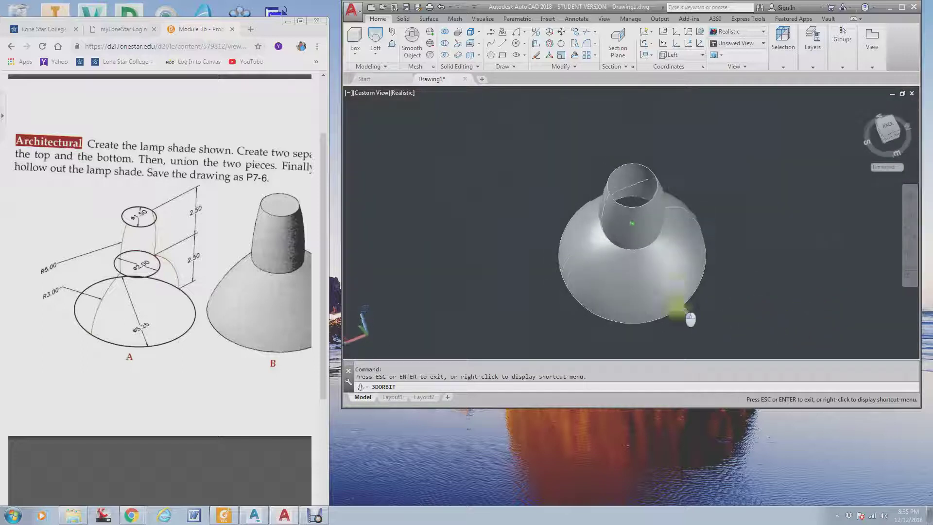
{"action": "key", "text": "Escape"}
{"action": "scroll", "coordinate": [631, 183], "scroll_direction": "up", "scroll_amount": 3}
{"action": "scroll", "coordinate": [656, 182], "scroll_direction": "down", "scroll_amount": 5}
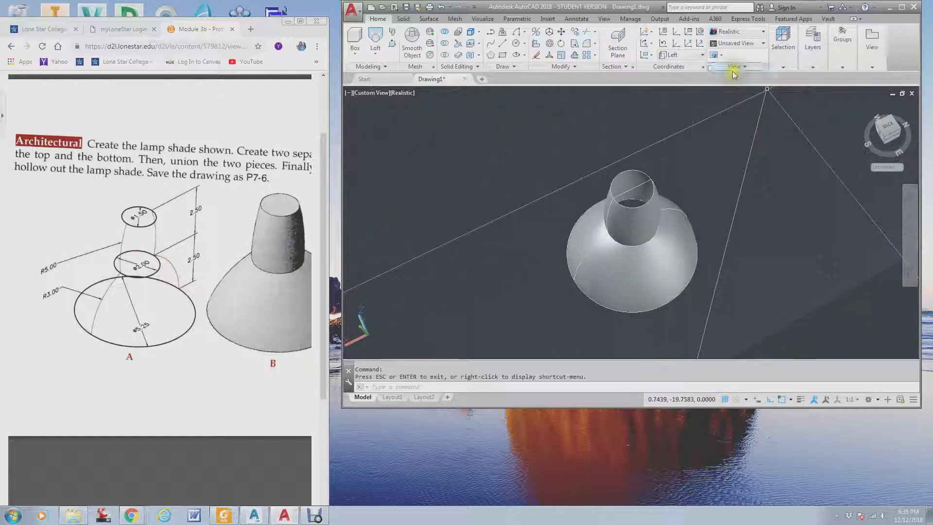
{"action": "key", "text": "Escape"}
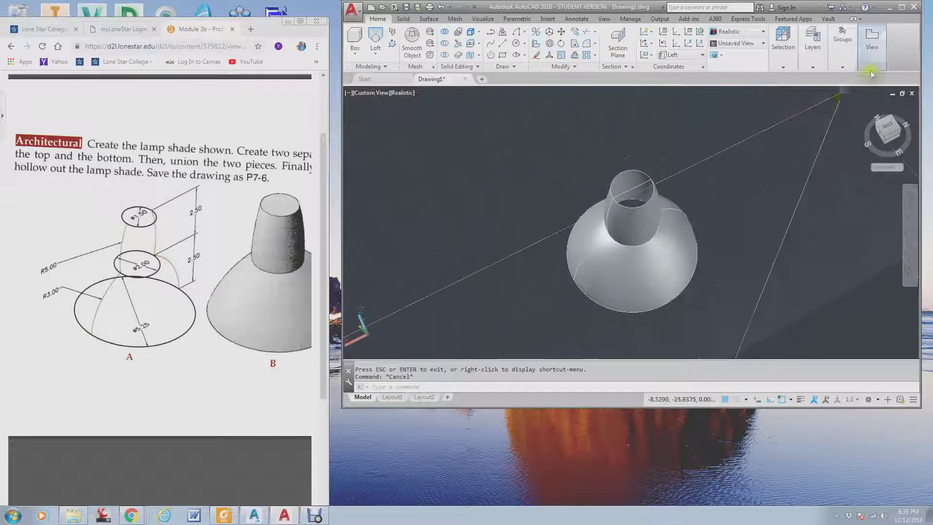
{"action": "left_click", "coordinate": [904, 9]}
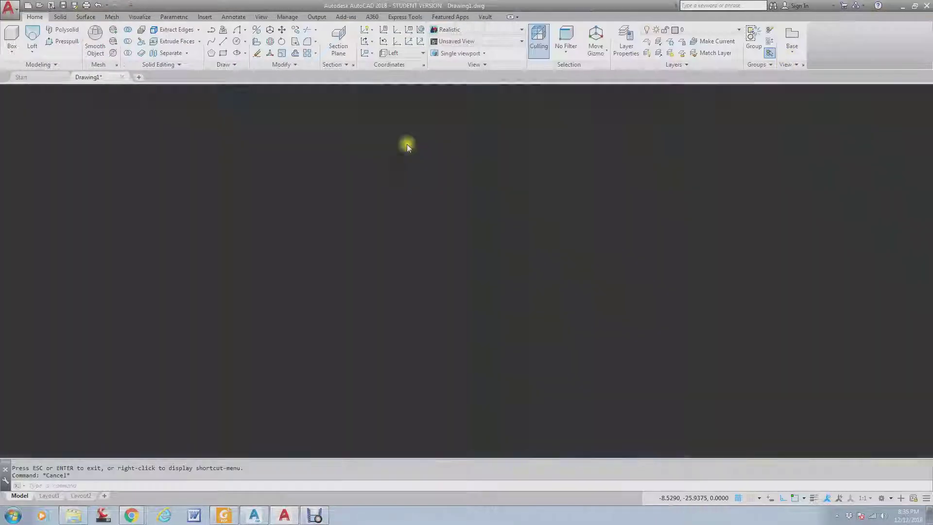
{"action": "left_click", "coordinate": [405, 63]}
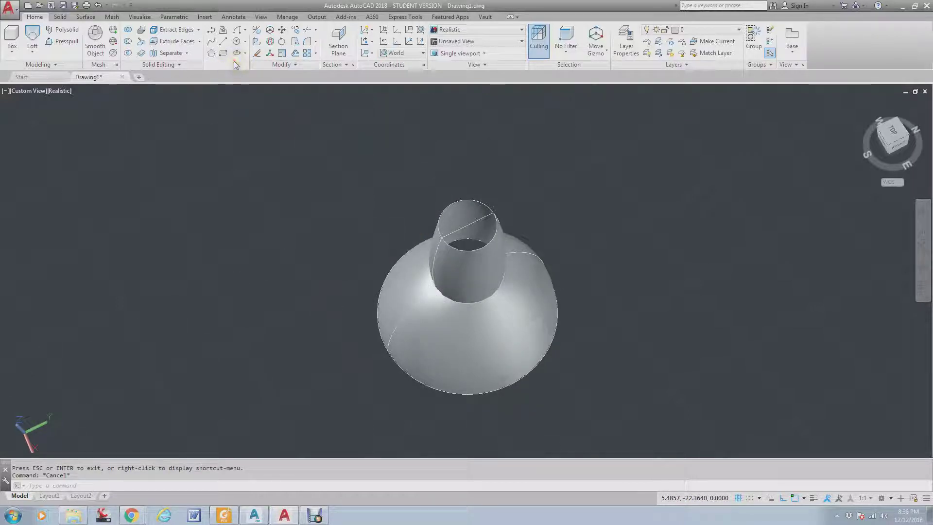
{"action": "key", "text": "Escape"}
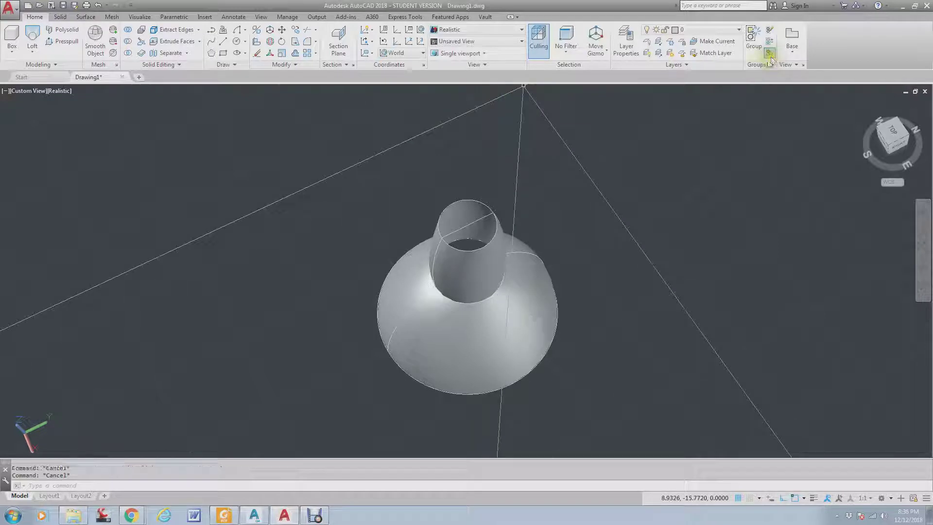
{"action": "left_click", "coordinate": [914, 6]}
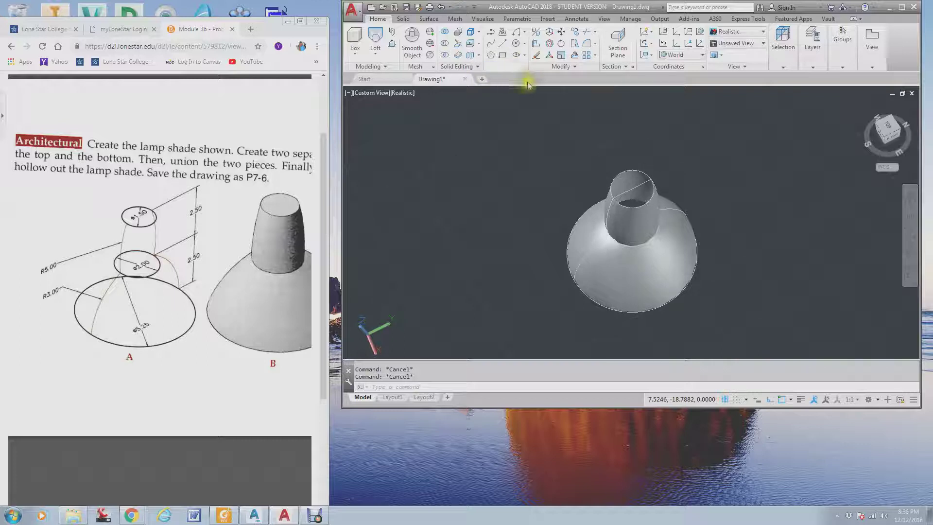
Step: Cap the lamp shade's top opening with a donut of inside diameter 0 and outside diameter 1.5, centred on the top line's midpoint
{"action": "left_click", "coordinate": [547, 80]}
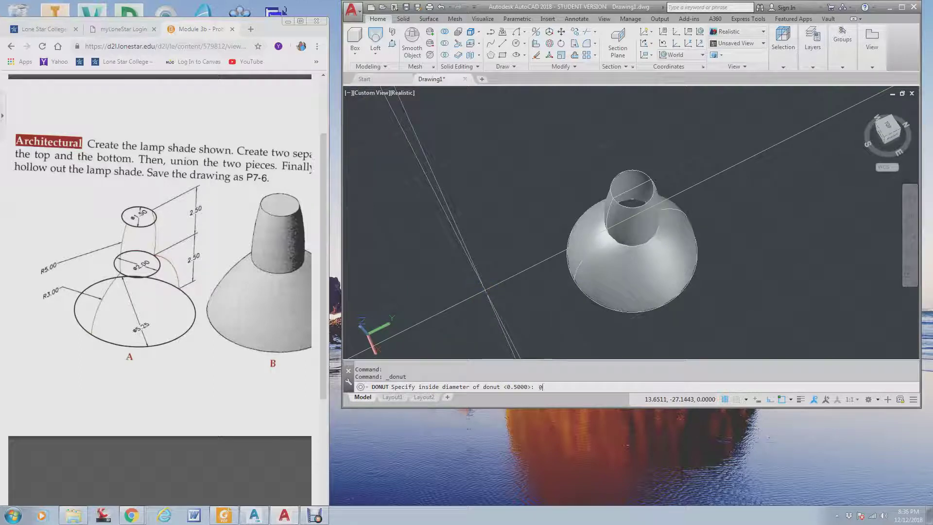
{"action": "key", "text": "Return"}
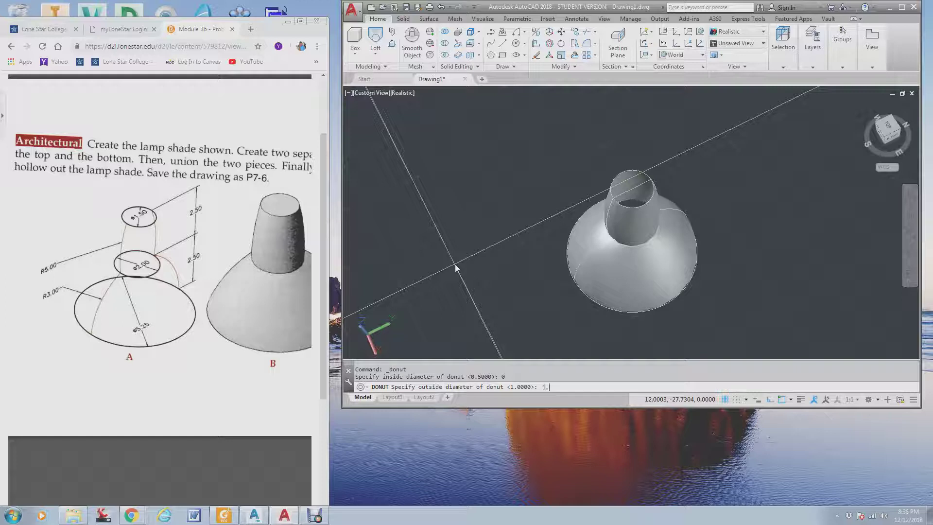
{"action": "key", "text": "Return"}
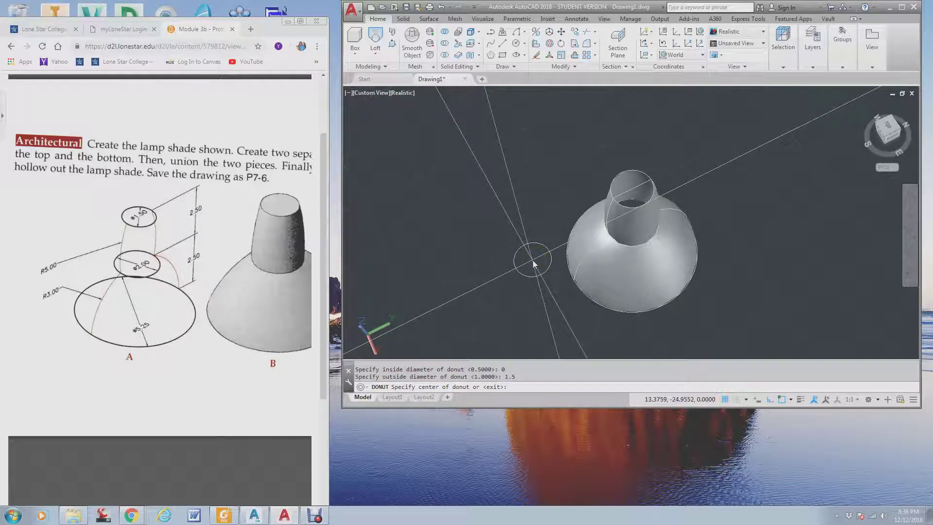
{"action": "type", "text": "mi"}
{"action": "type", "text": "d"}
{"action": "key", "text": "Return"}
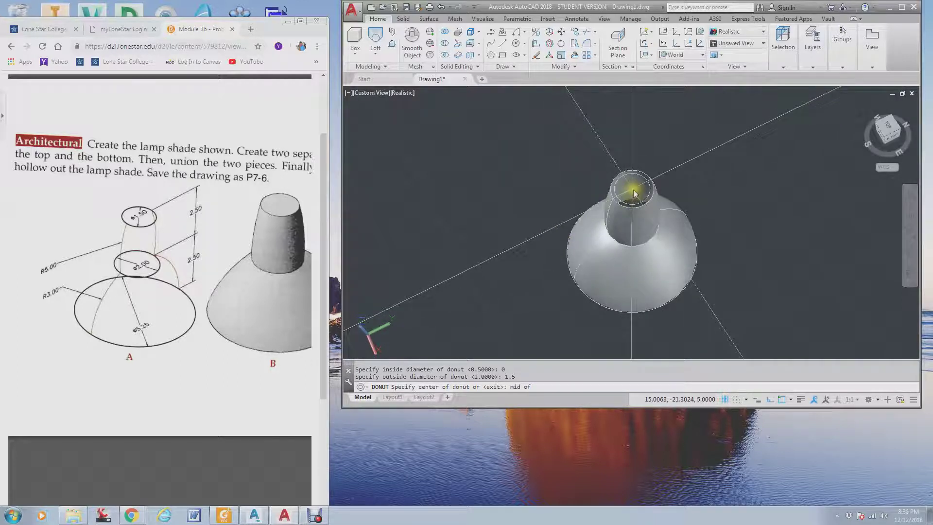
{"action": "key", "text": "Escape"}
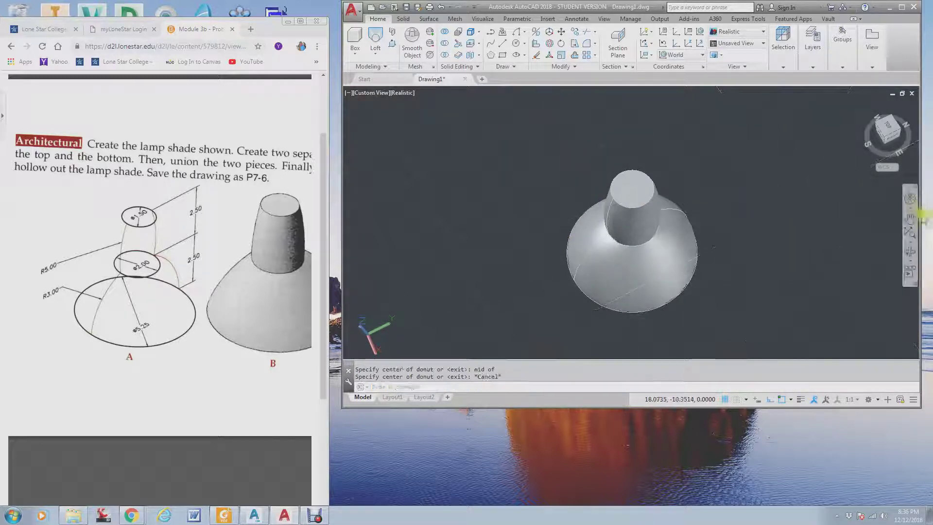
Step: Move the top donut and both lofted surfaces about 7.5 units away from the construction curves
{"action": "left_click", "coordinate": [910, 251]}
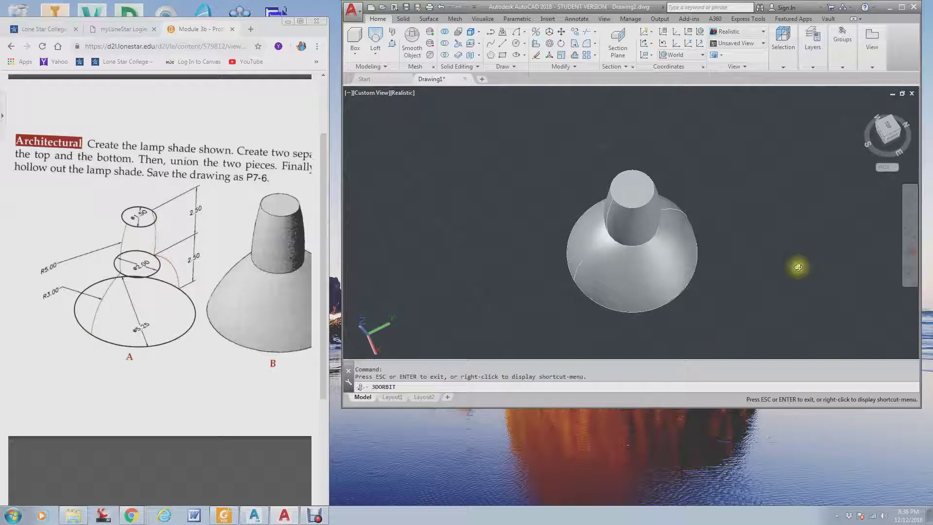
{"action": "left_click_drag", "start_coordinate": [798, 264], "coordinate": [728, 234]}
{"action": "key", "text": "Escape"}
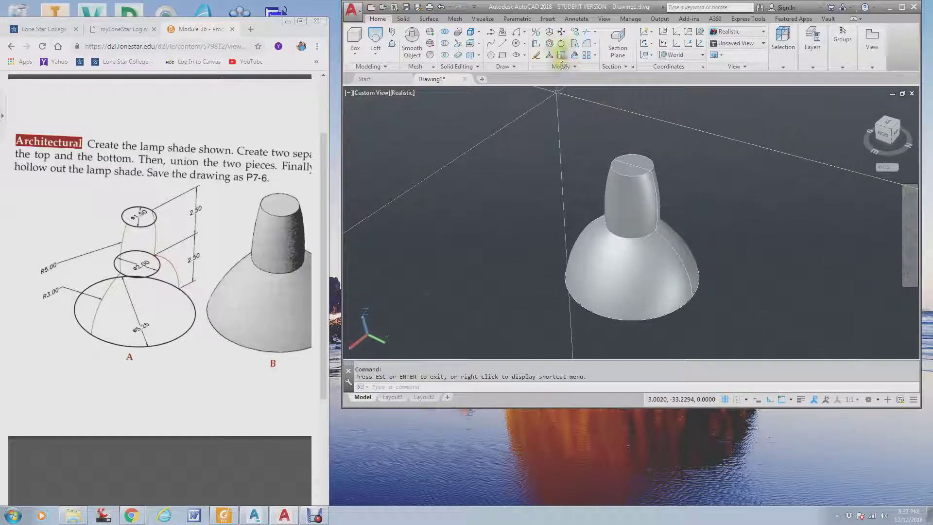
{"action": "left_click", "coordinate": [560, 32]}
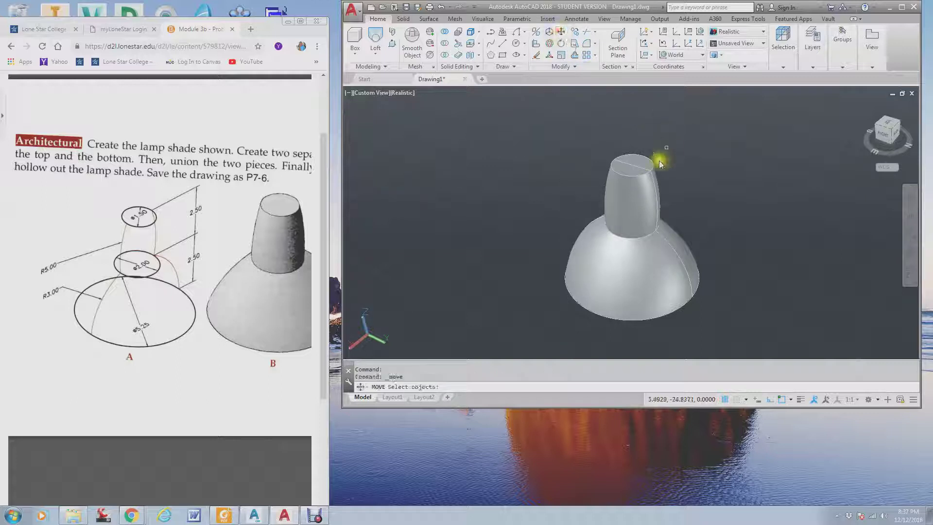
{"action": "left_click", "coordinate": [629, 170]}
{"action": "left_click", "coordinate": [629, 173]}
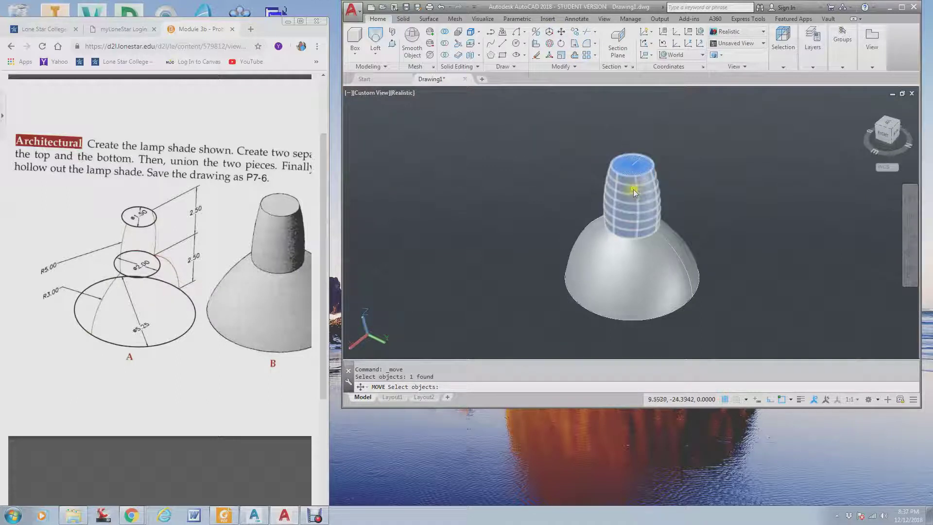
{"action": "left_click", "coordinate": [642, 261]}
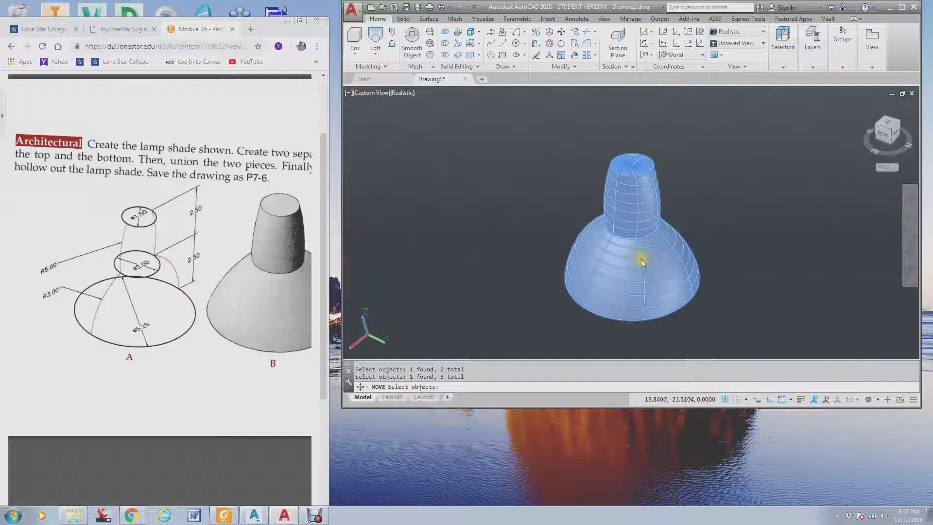
{"action": "key", "text": "Return"}
{"action": "left_click", "coordinate": [641, 261]}
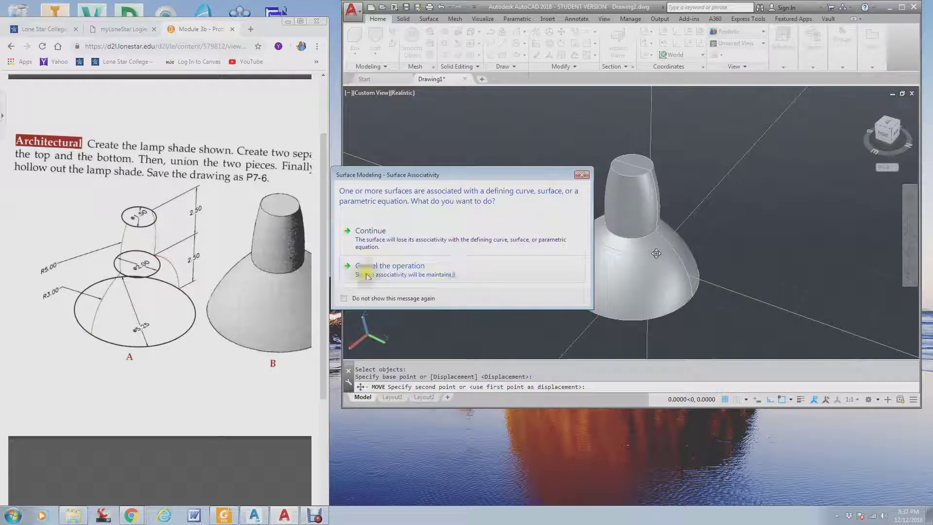
{"action": "left_click", "coordinate": [353, 232]}
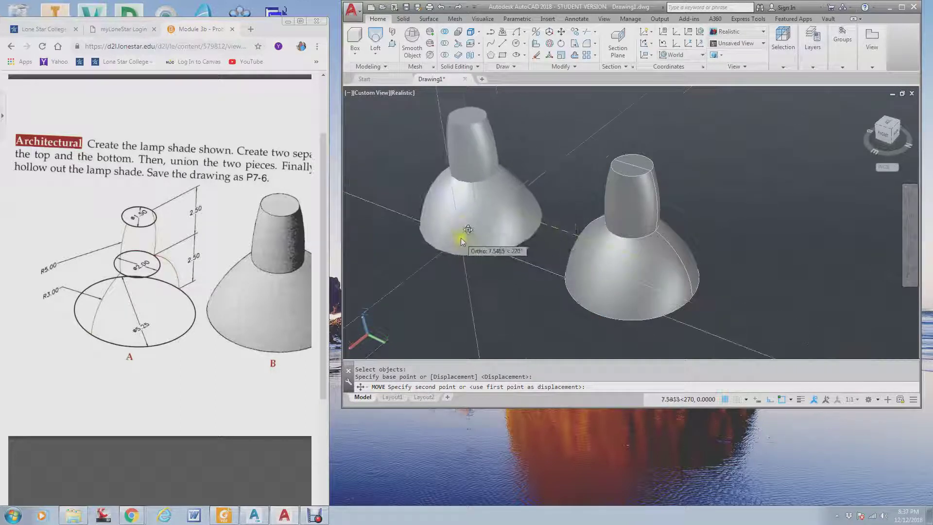
{"action": "key", "text": "Escape"}
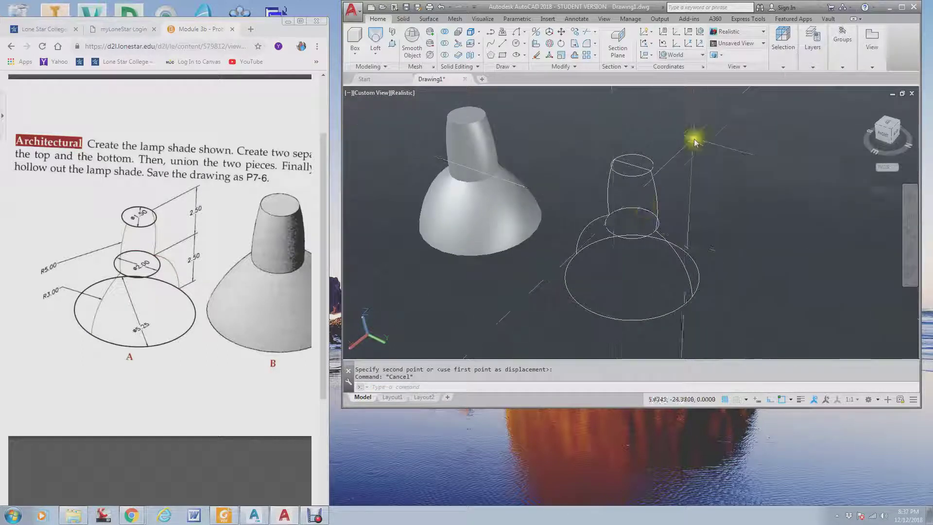
Step: Erase all the construction circles, lines and arcs left behind by the moved lamp shade
{"action": "left_click", "coordinate": [722, 140]}
{"action": "left_click", "coordinate": [583, 329]}
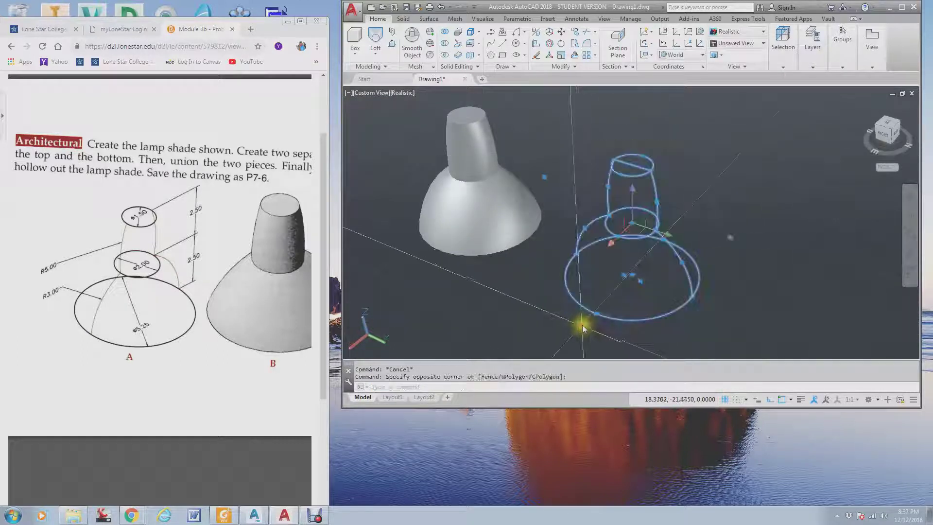
{"action": "type", "text": "e"}
{"action": "key", "text": "Return"}
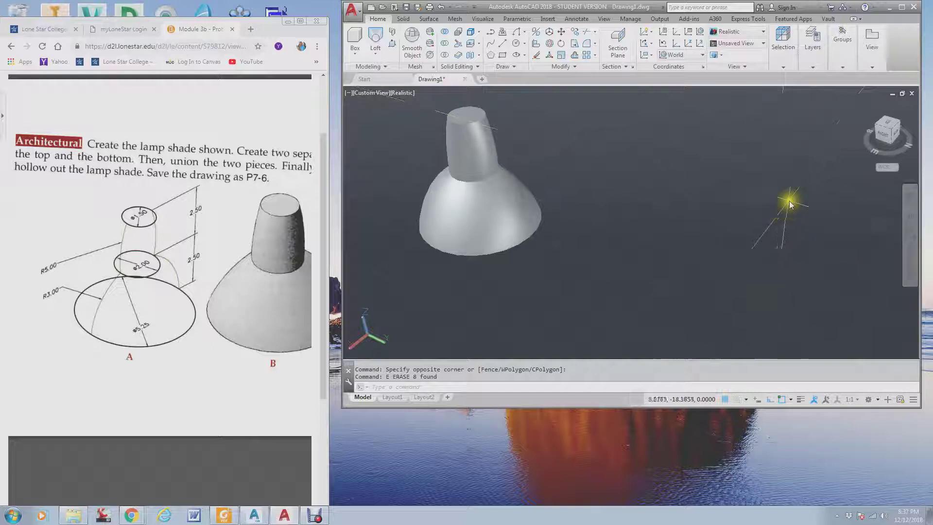
{"action": "left_click", "coordinate": [910, 254]}
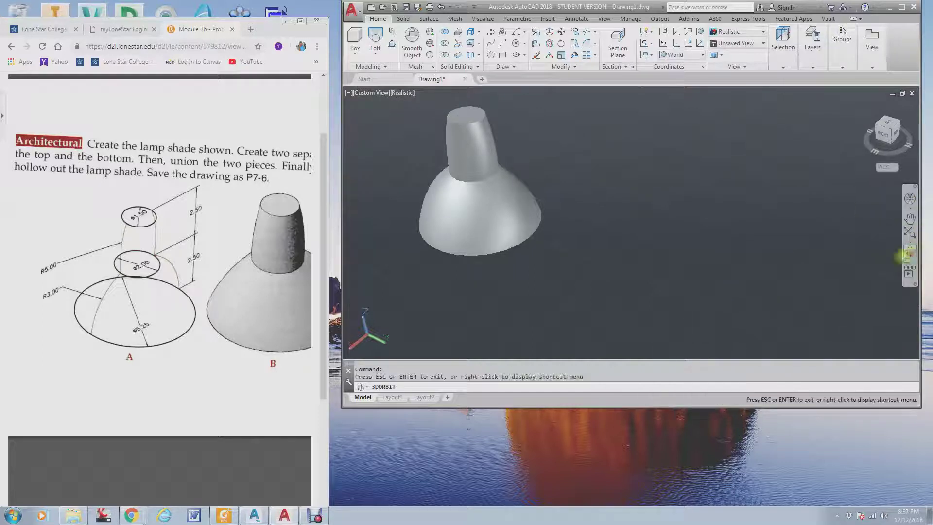
{"action": "left_click_drag", "start_coordinate": [709, 275], "coordinate": [763, 313]}
{"action": "key", "text": "Escape"}
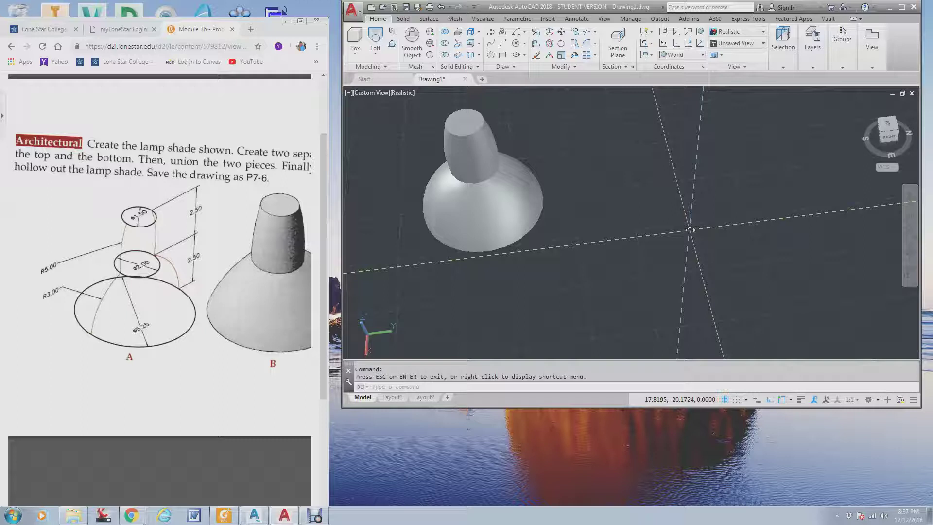
Step: Undo back past the erasure, move, donut and both lofts to before the second radius 3 side arc was drawn
{"action": "type", "text": "u"}
{"action": "key", "text": "Return"}
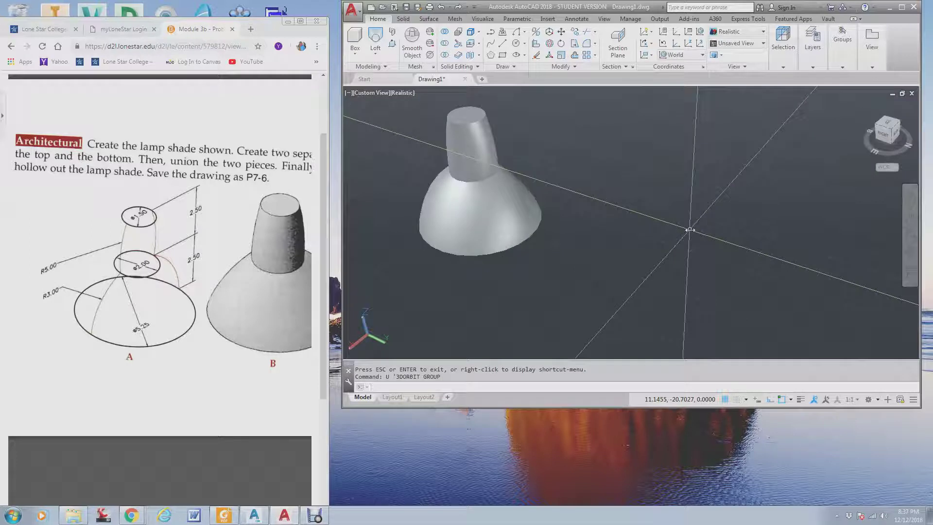
{"action": "key", "text": "Return"}
{"action": "key", "text": "Return"}
{"action": "key", "text": "Return"}
{"action": "key", "text": "Return"}
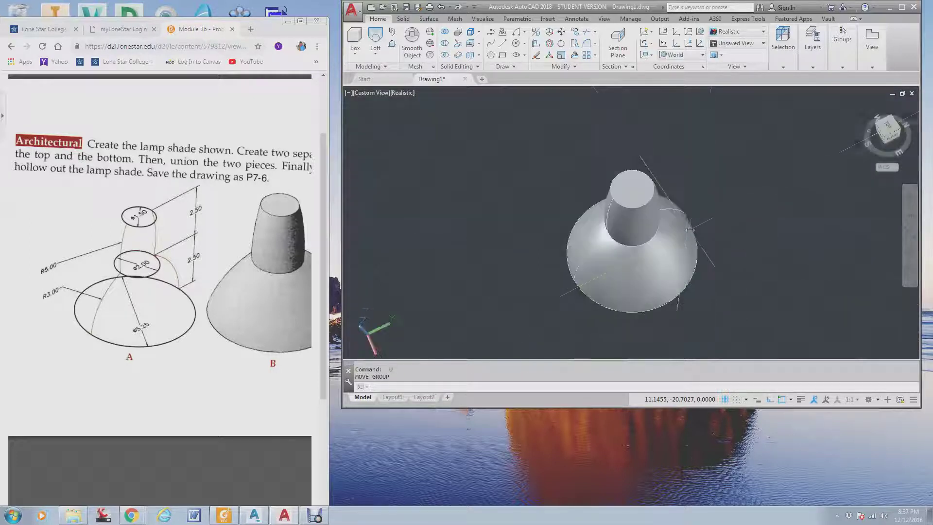
{"action": "key", "text": "Return"}
{"action": "key", "text": "Return"}
{"action": "key", "text": "Return"}
{"action": "key", "text": "Return"}
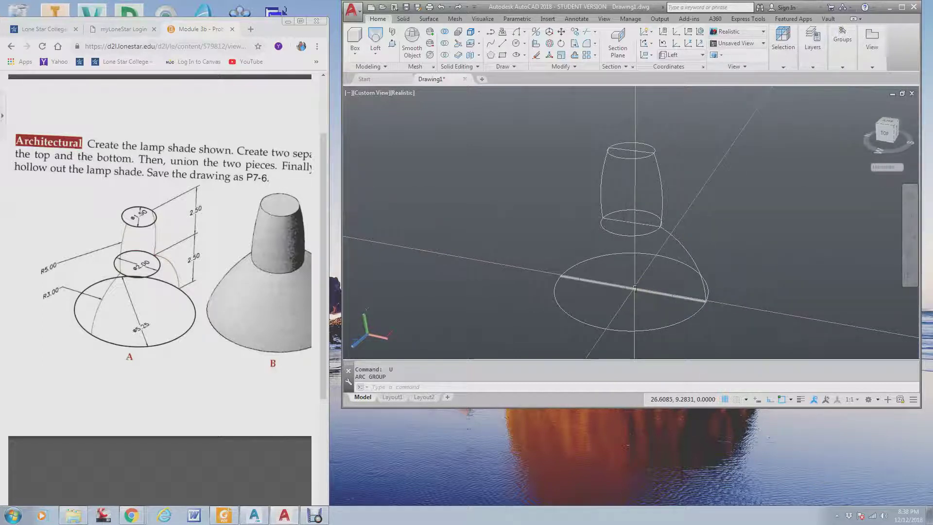
Step: Erase the diameter line across the bottom circle
{"action": "left_click", "coordinate": [631, 284]}
{"action": "left_click", "coordinate": [615, 308]}
{"action": "type", "text": "e"}
{"action": "key", "text": "Return"}
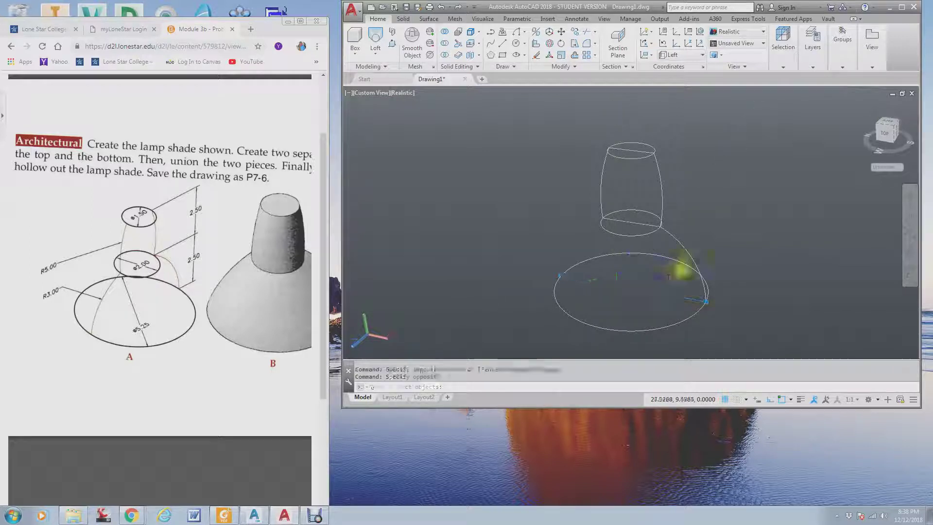
Step: Erase the remaining radius 3 side arc
{"action": "key", "text": "Return"}
{"action": "left_click", "coordinate": [690, 254]}
{"action": "key", "text": "Return"}
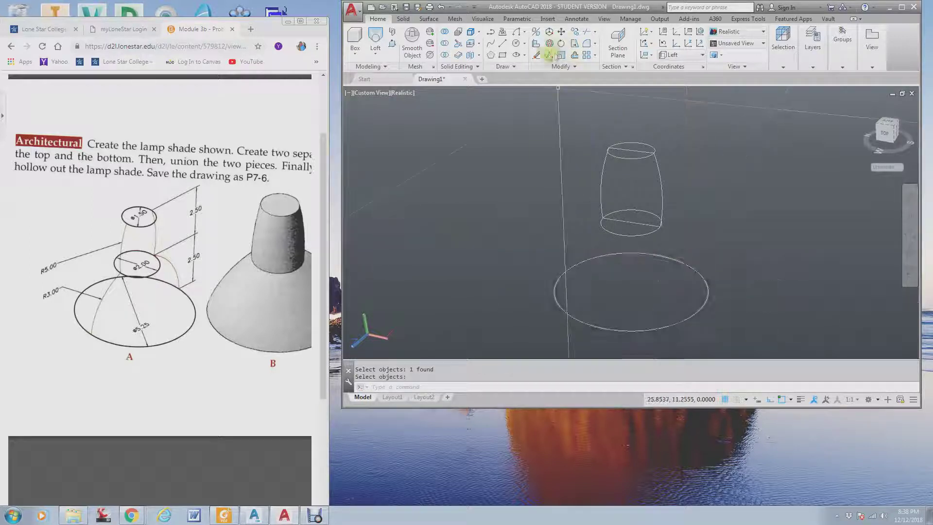
{"action": "left_click", "coordinate": [516, 33]}
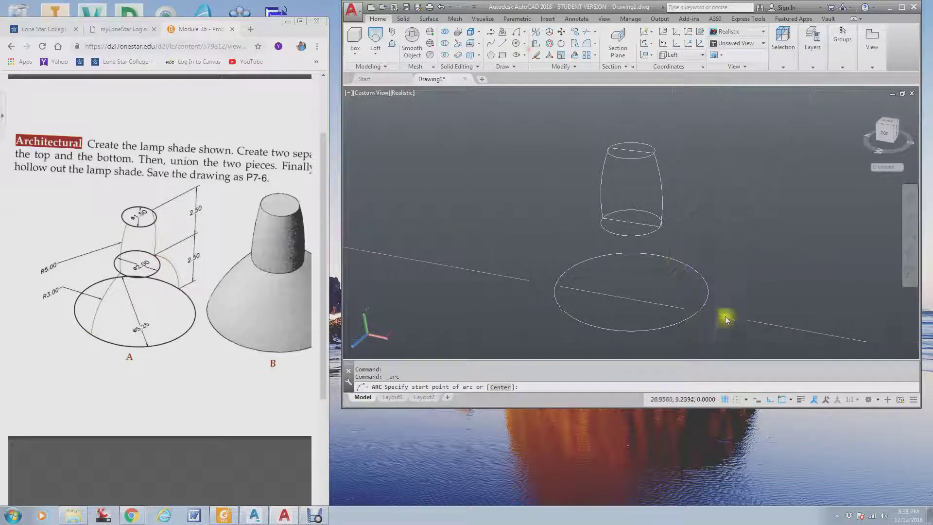
{"action": "type", "text": "qua"}
{"action": "key", "text": "Return"}
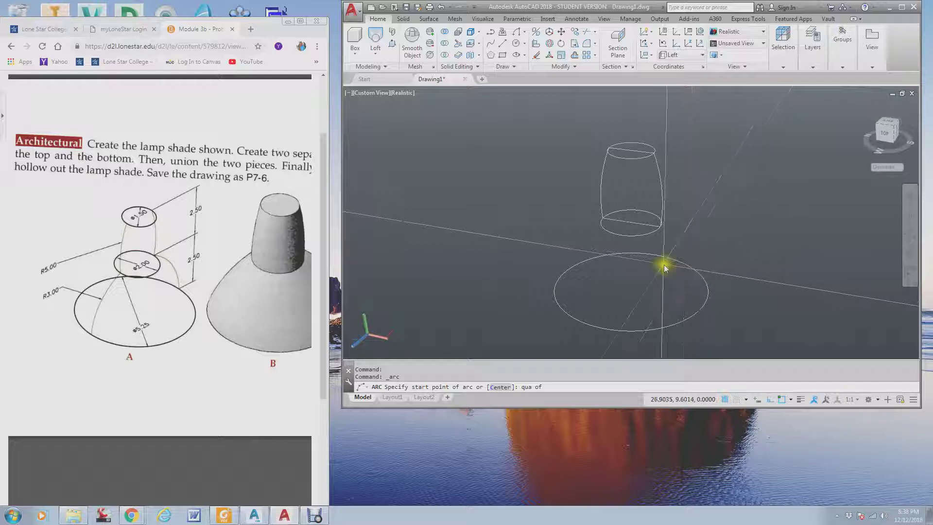
{"action": "key", "text": "Escape"}
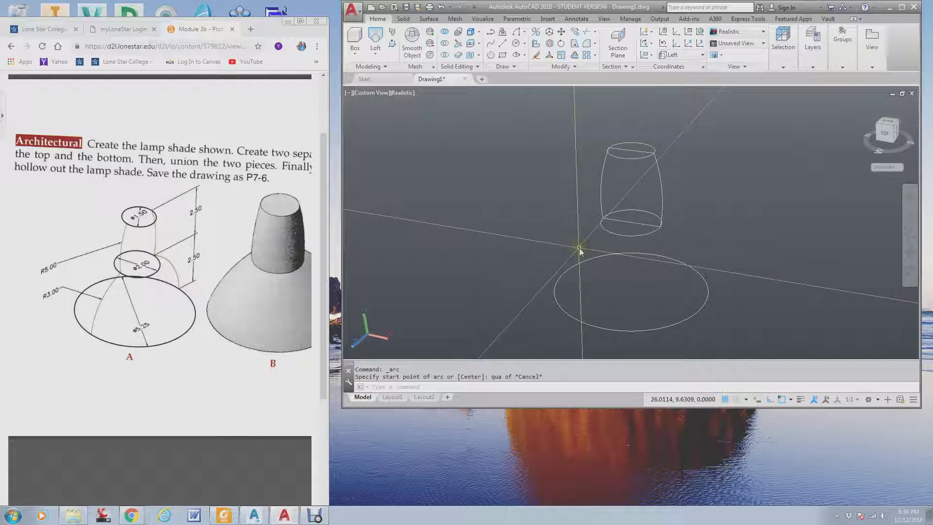
Step: Undo the erasure of the radius 3 side arc
{"action": "left_click", "coordinate": [583, 240]}
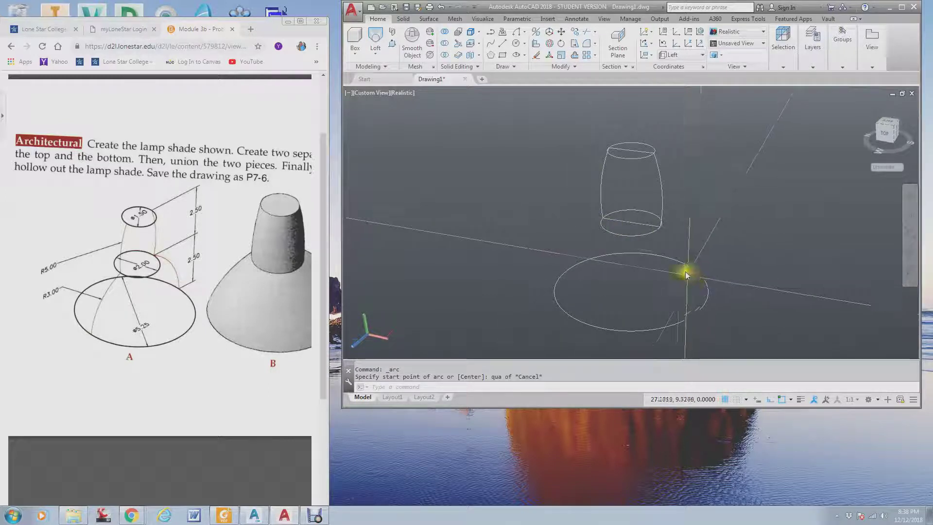
{"action": "type", "text": "re"}
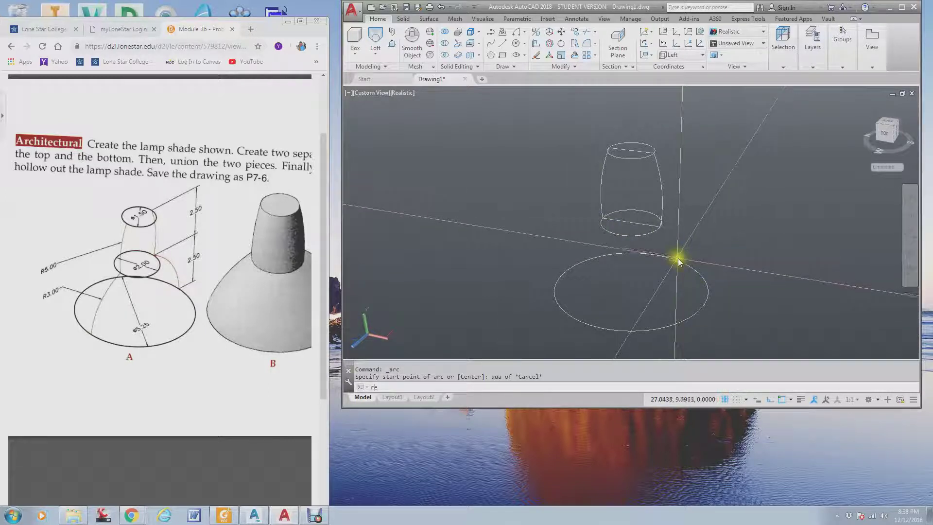
{"action": "key", "text": "Escape"}
{"action": "key", "text": "Escape"}
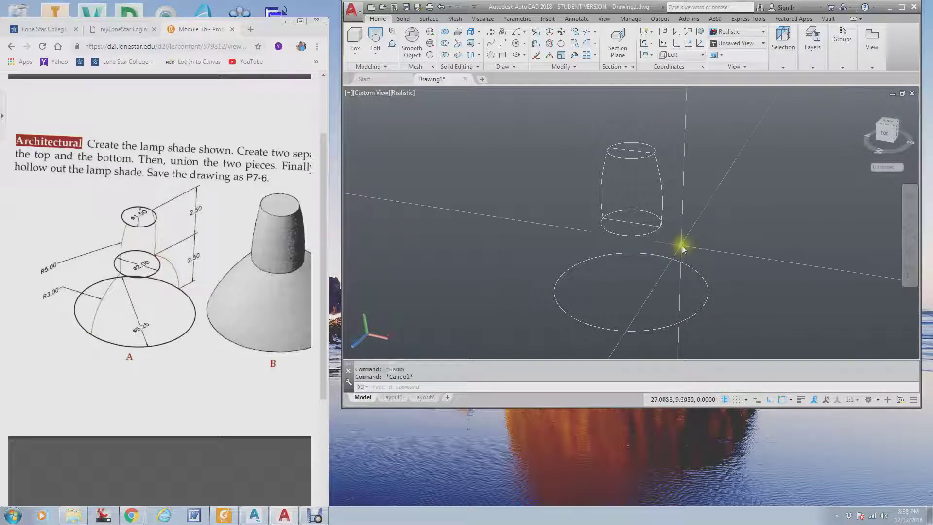
{"action": "type", "text": "u"}
{"action": "key", "text": "Return"}
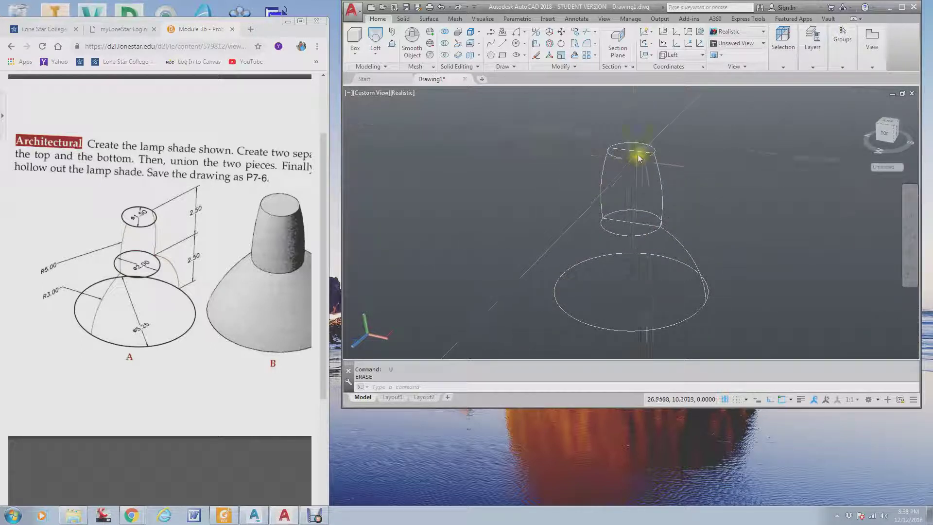
Step: Erase all three circles, the middle diameter line and one radius 5 arc, keeping the top line and the connected arcs on one side
{"action": "type", "text": "e"}
{"action": "key", "text": "Return"}
{"action": "left_click", "coordinate": [625, 339]}
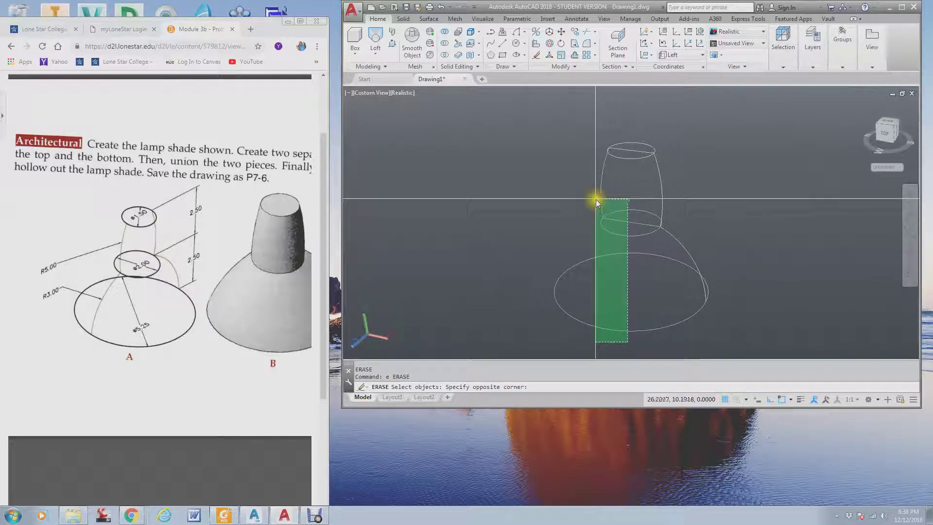
{"action": "left_click", "coordinate": [588, 182]}
{"action": "key", "text": "Return"}
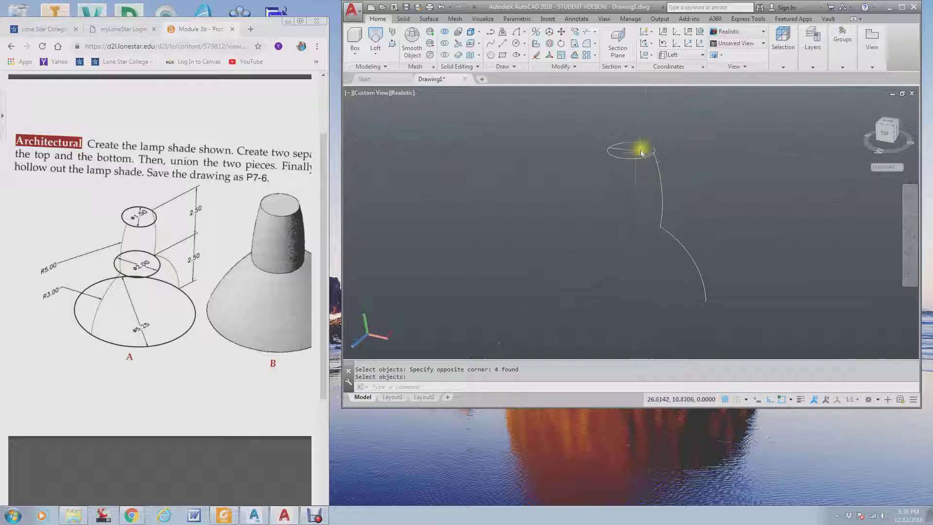
{"action": "key", "text": "Return"}
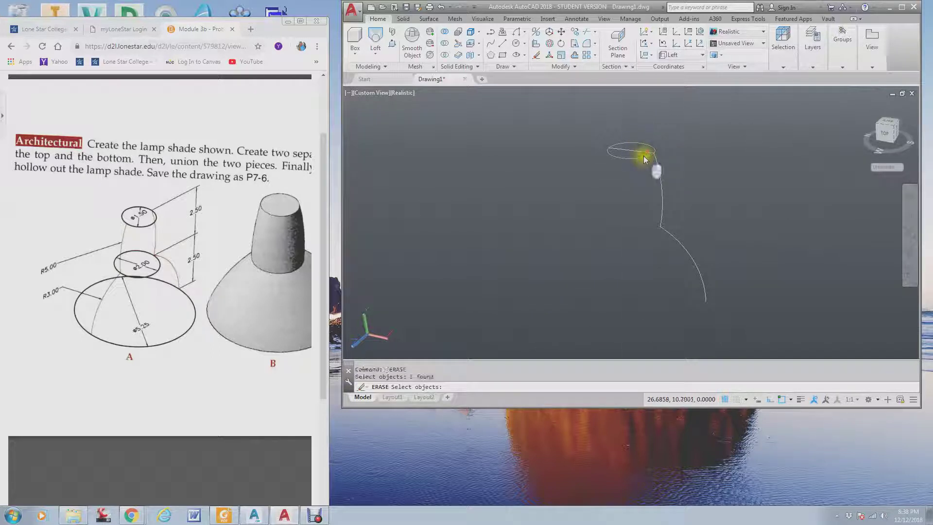
{"action": "key", "text": "Return"}
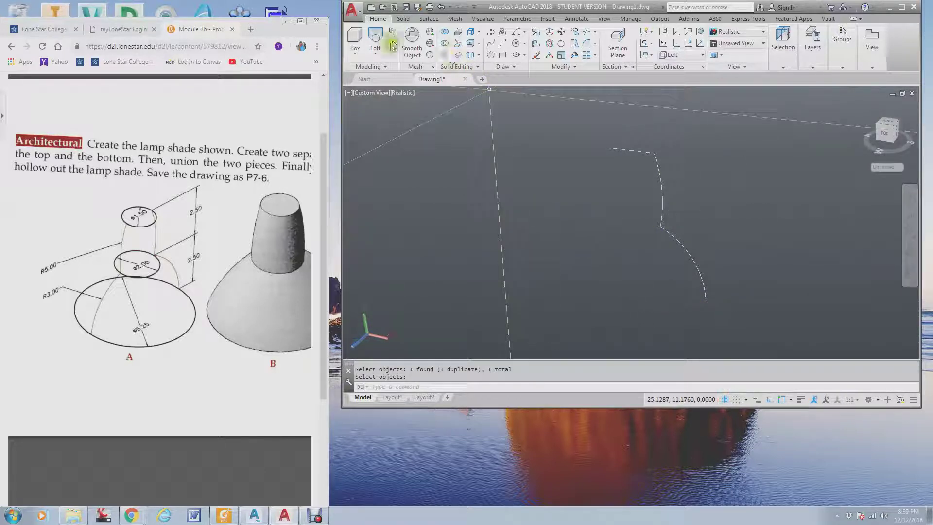
{"action": "left_click", "coordinate": [376, 52]}
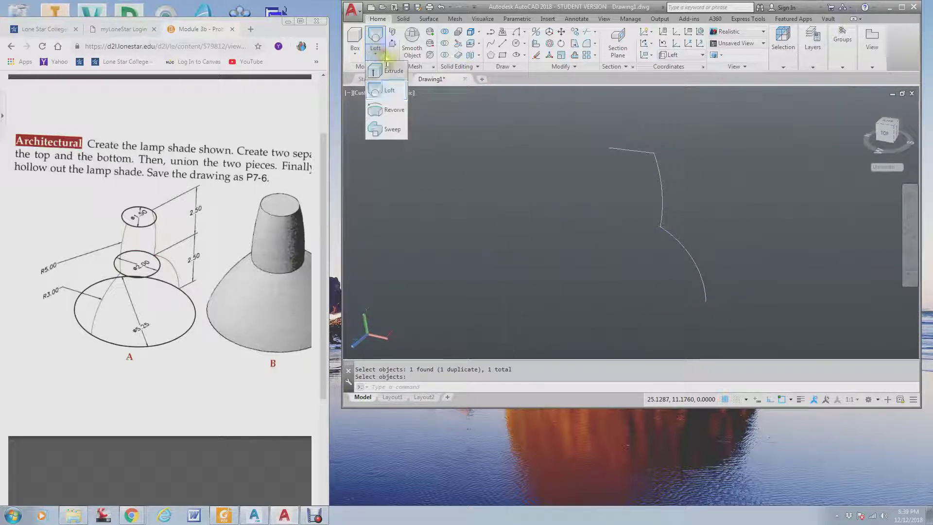
{"action": "left_click", "coordinate": [400, 111]}
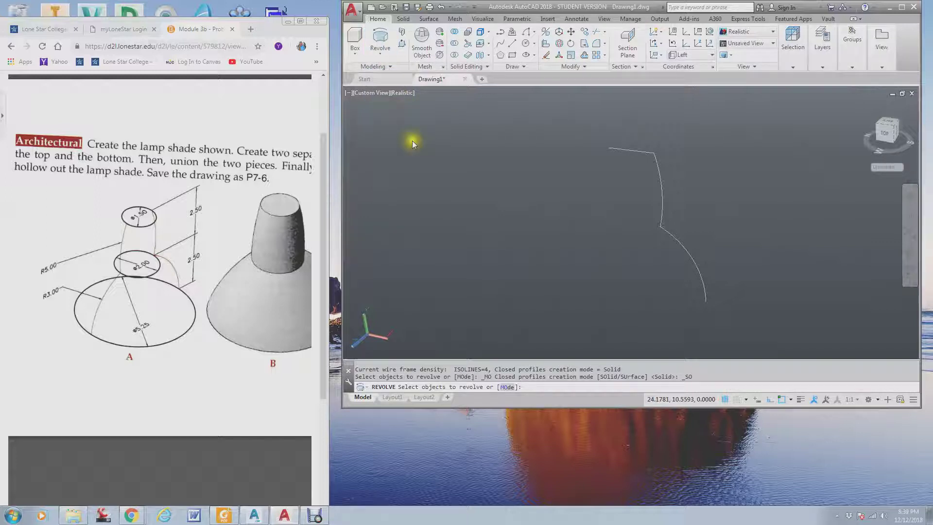
{"action": "left_click", "coordinate": [508, 386]}
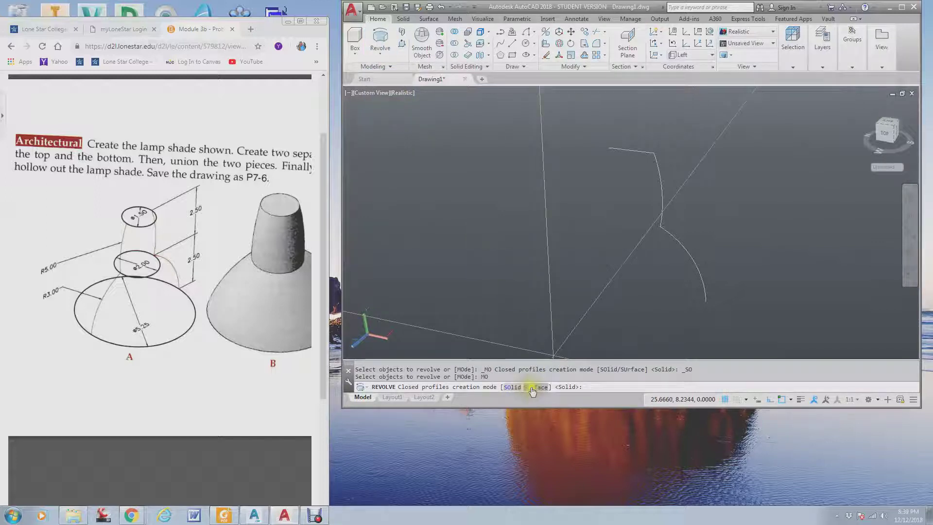
{"action": "left_click", "coordinate": [533, 387]}
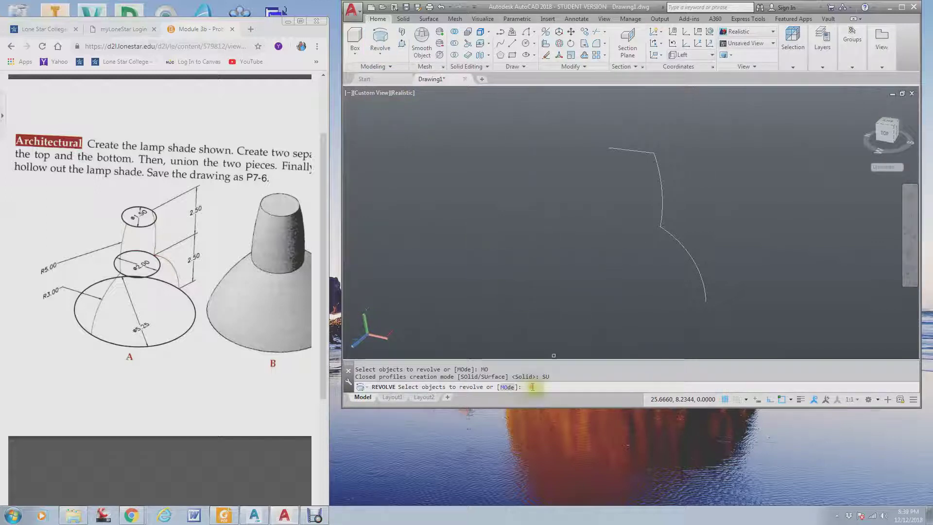
{"action": "left_click", "coordinate": [722, 286]}
{"action": "left_click", "coordinate": [632, 195]}
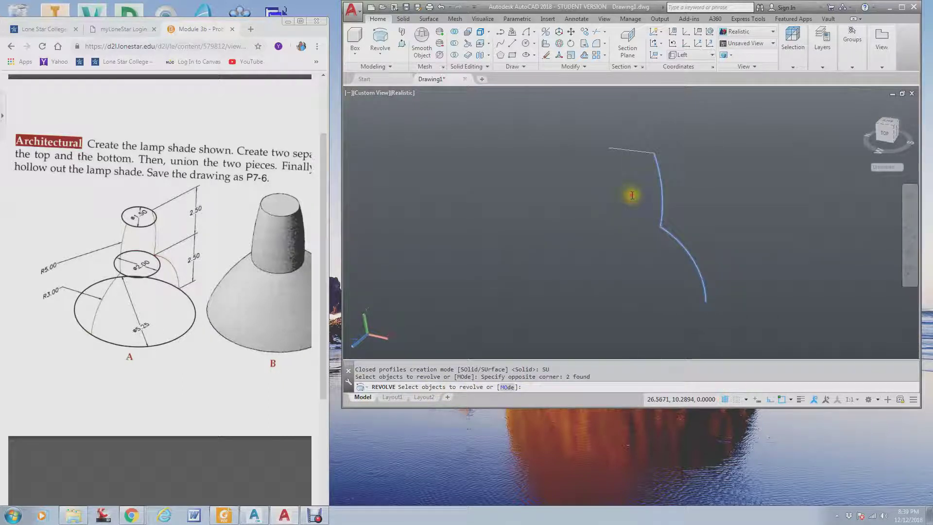
{"action": "key", "text": "Return"}
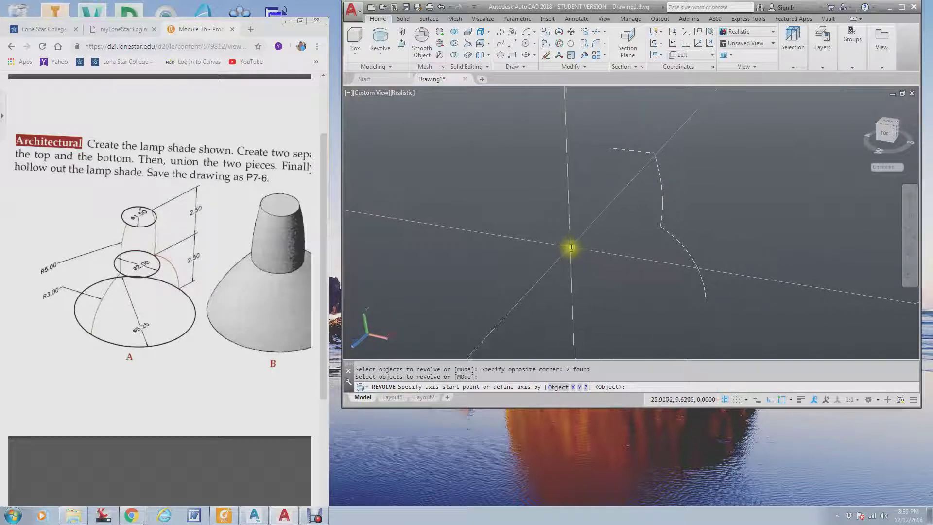
{"action": "type", "text": "mid"}
{"action": "key", "text": "Return"}
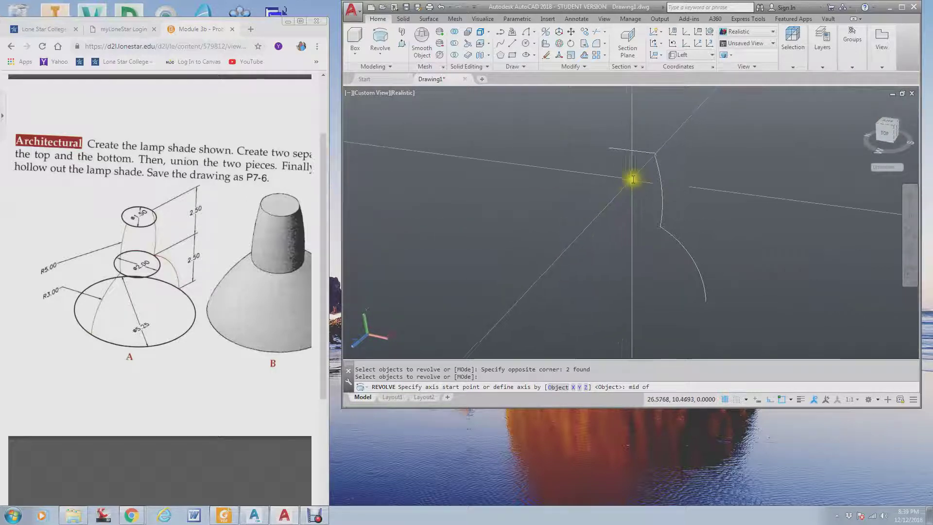
{"action": "left_click", "coordinate": [634, 150]}
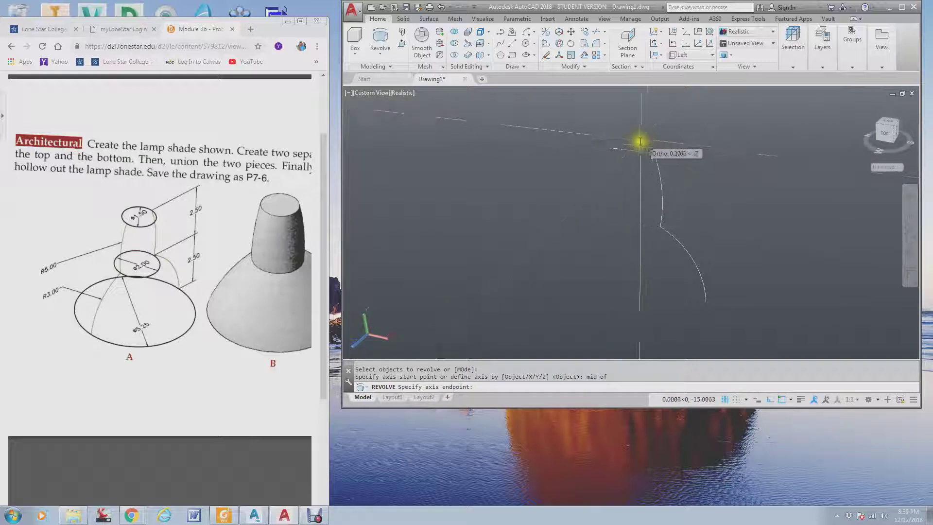
{"action": "type", "text": "nd"}
{"action": "key", "text": "Return"}
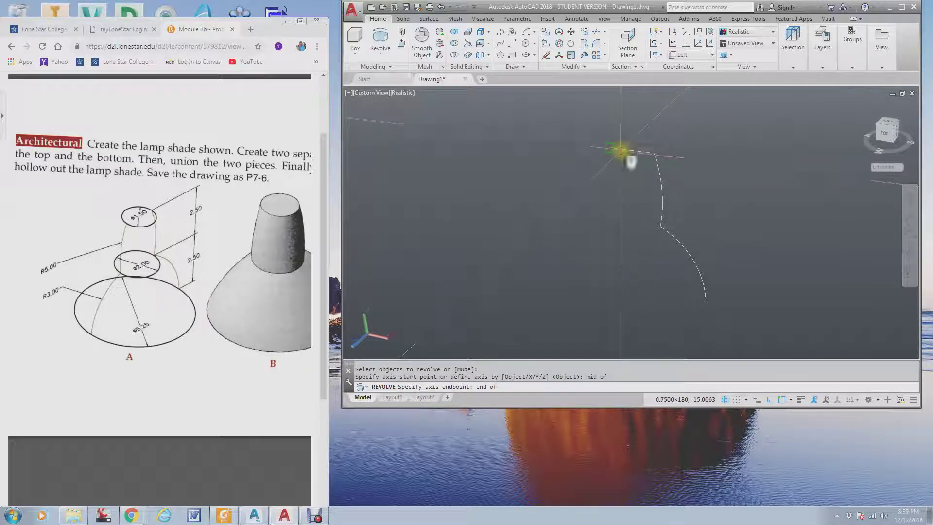
{"action": "left_click", "coordinate": [621, 151]}
{"action": "key", "text": "Escape"}
{"action": "middle_click_drag", "start_coordinate": [658, 162], "coordinate": [614, 160], "text": "shift"}
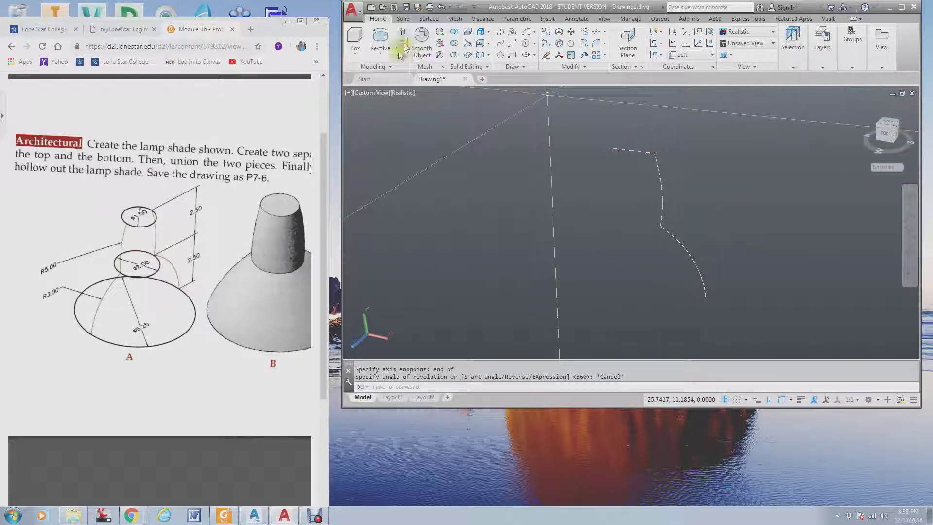
{"action": "left_click", "coordinate": [381, 38]}
{"action": "key", "text": "Escape"}
{"action": "key", "text": "Escape"}
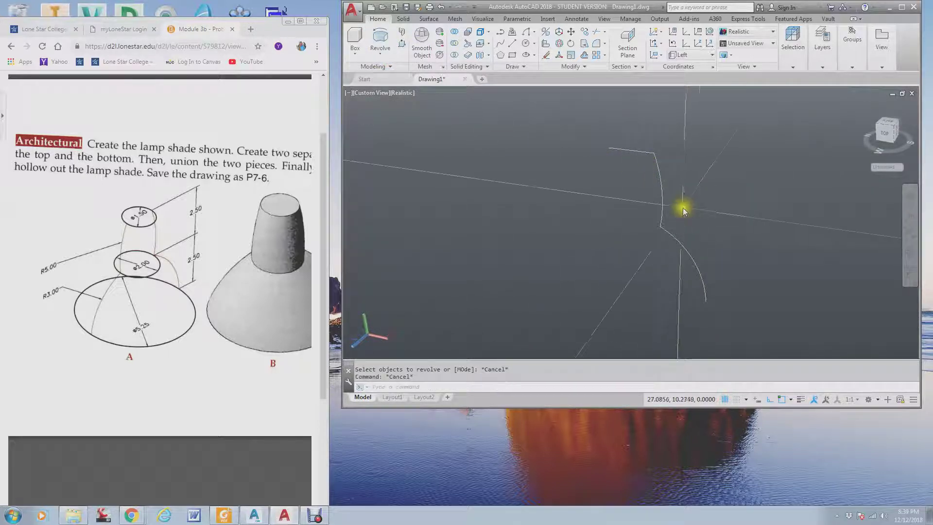
Step: Join the connected radius 5 and radius 3 side arcs into a single polyline
{"action": "type", "text": "join"}
{"action": "key", "text": "Return"}
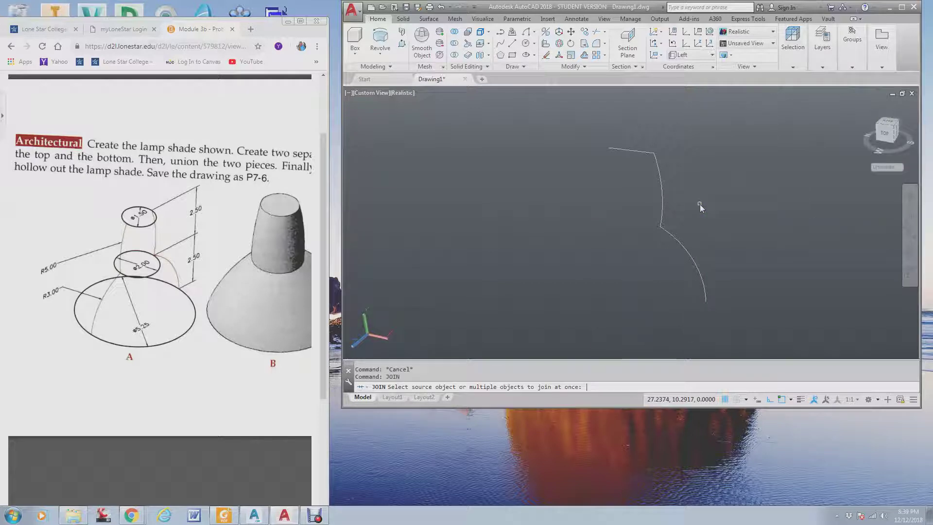
{"action": "left_click", "coordinate": [698, 204]}
{"action": "left_click", "coordinate": [630, 272]}
{"action": "key", "text": "Return"}
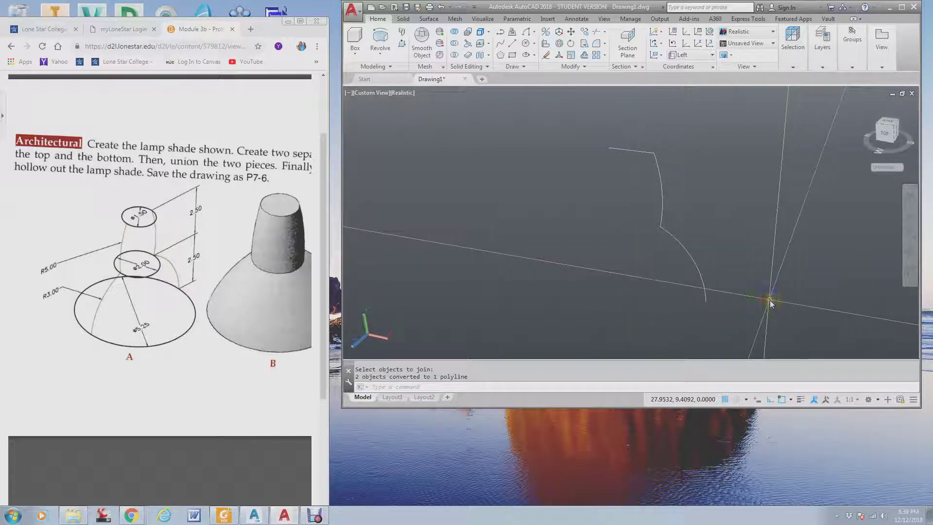
Step: Revolve the joined arc profile 360 degrees about a vertical axis running down from the midpoint of the top line
{"action": "left_click", "coordinate": [383, 54]}
{"action": "left_click", "coordinate": [394, 109]}
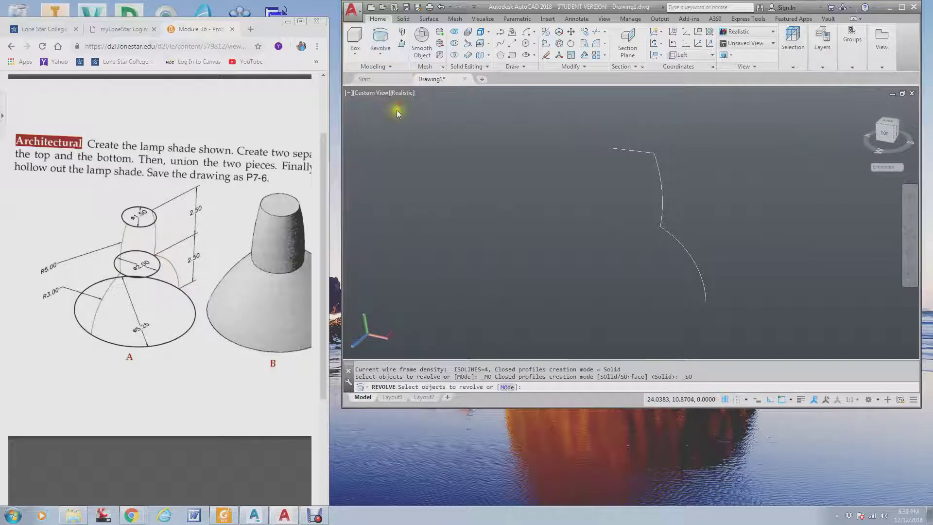
{"action": "left_click", "coordinate": [736, 202]}
{"action": "left_click", "coordinate": [629, 262]}
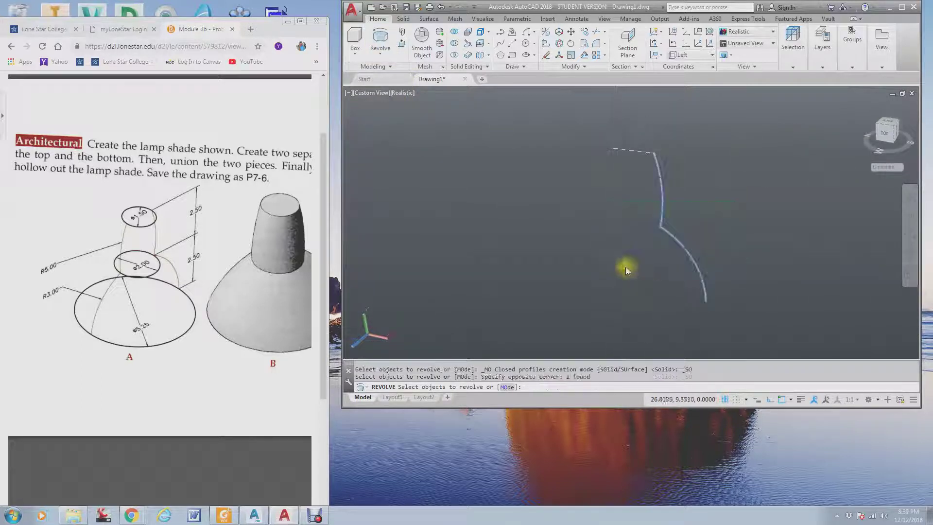
{"action": "key", "text": "Return"}
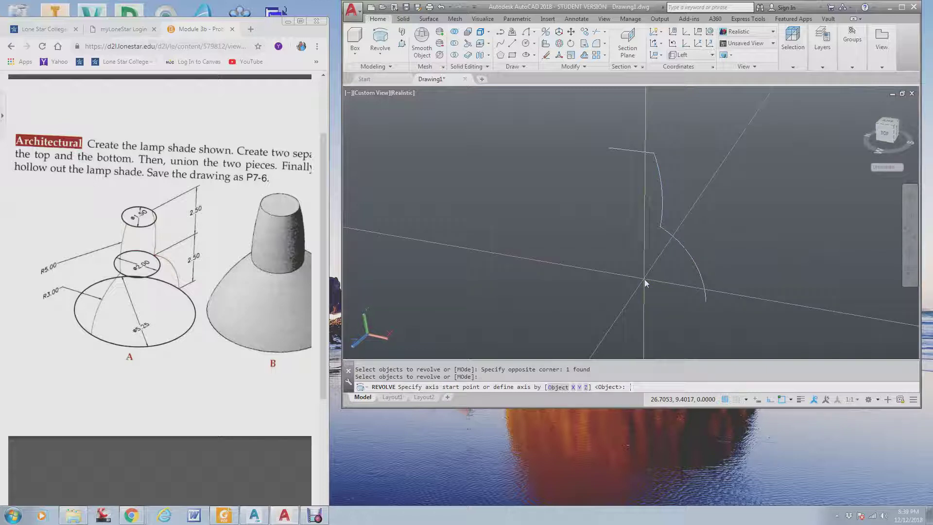
{"action": "left_click", "coordinate": [644, 278]}
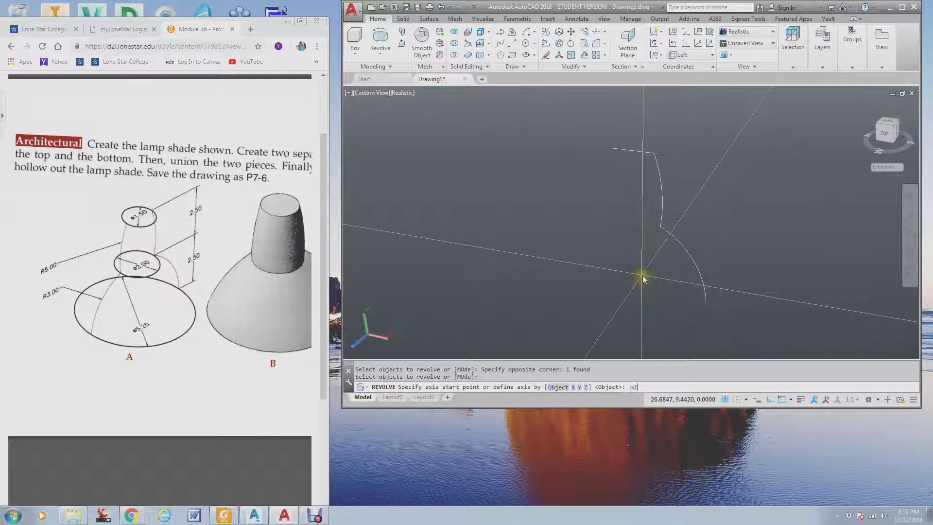
{"action": "type", "text": "mi"}
{"action": "key", "text": "Return"}
{"action": "left_click", "coordinate": [632, 150]}
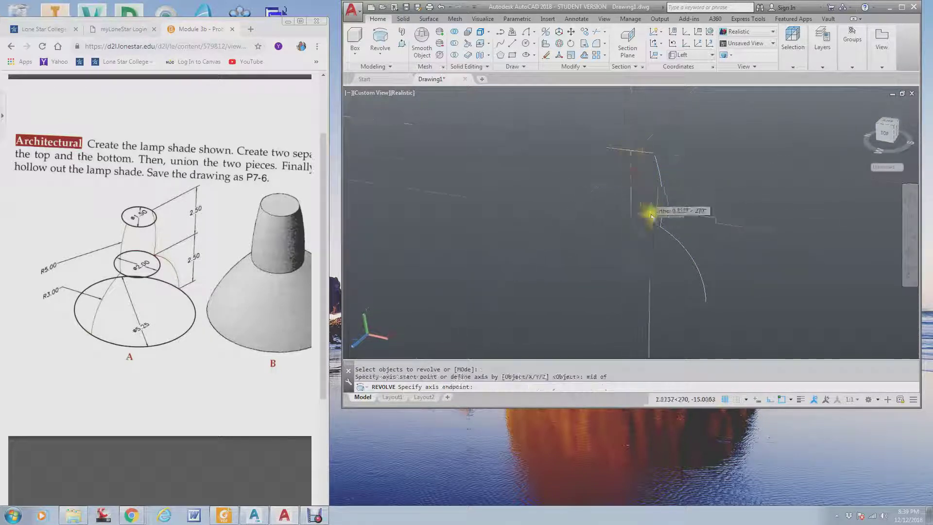
{"action": "left_click", "coordinate": [649, 308]}
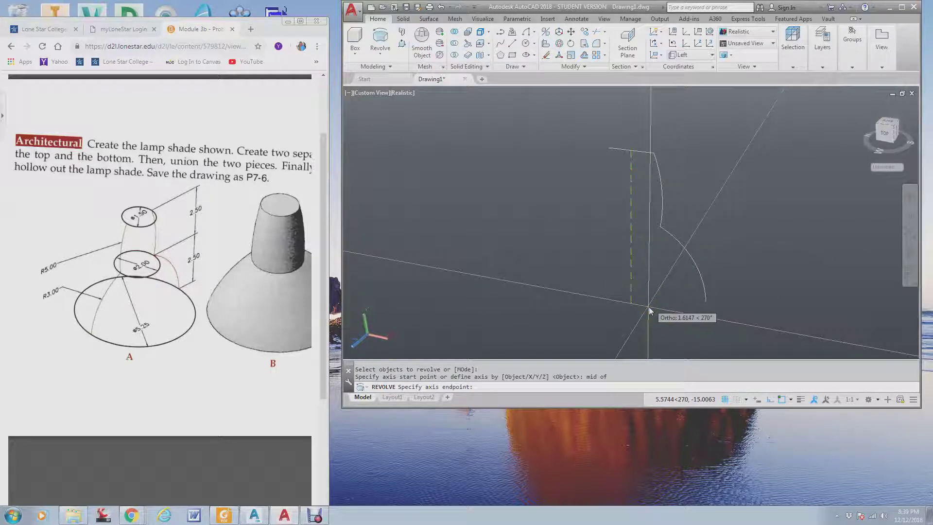
{"action": "type", "text": "360"}
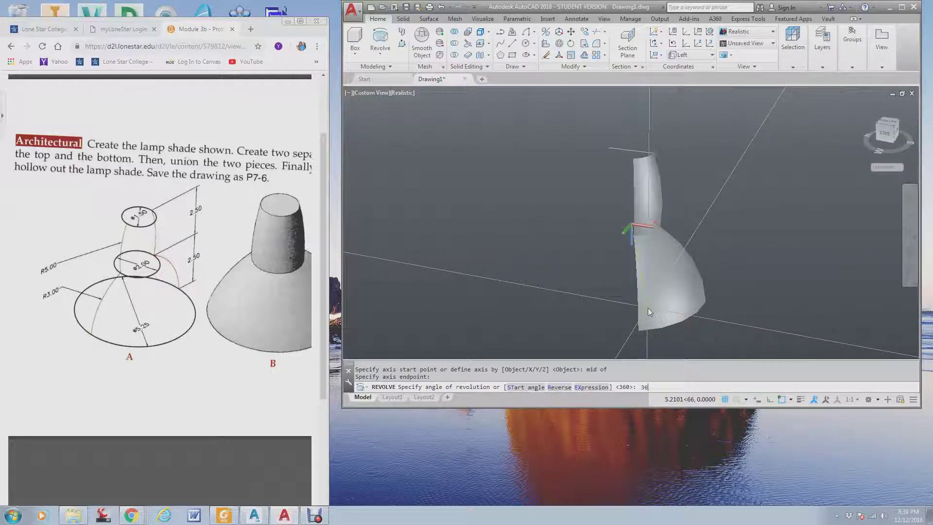
{"action": "key", "text": "Return"}
{"action": "key", "text": "Escape"}
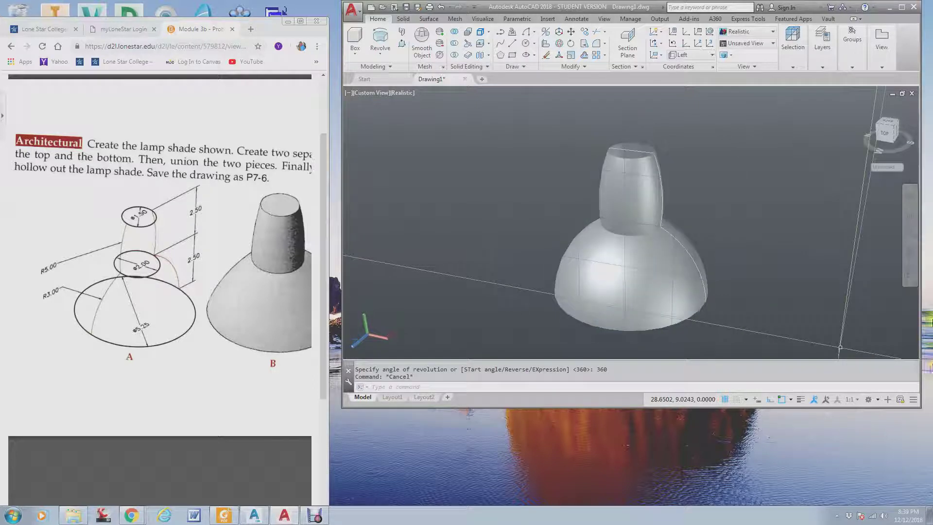
{"action": "left_click", "coordinate": [909, 253]}
{"action": "left_click_drag", "start_coordinate": [802, 275], "coordinate": [763, 268]}
{"action": "key", "text": "Escape"}
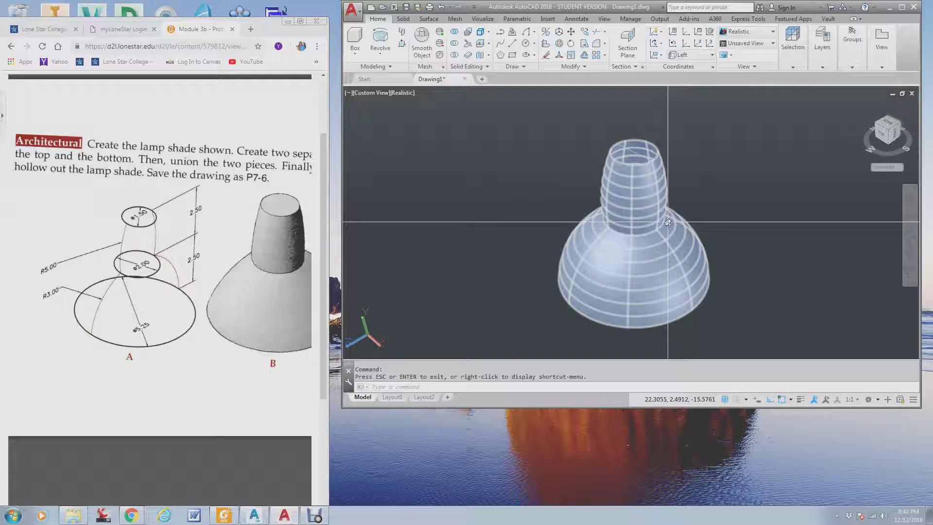
{"action": "key", "text": "Escape"}
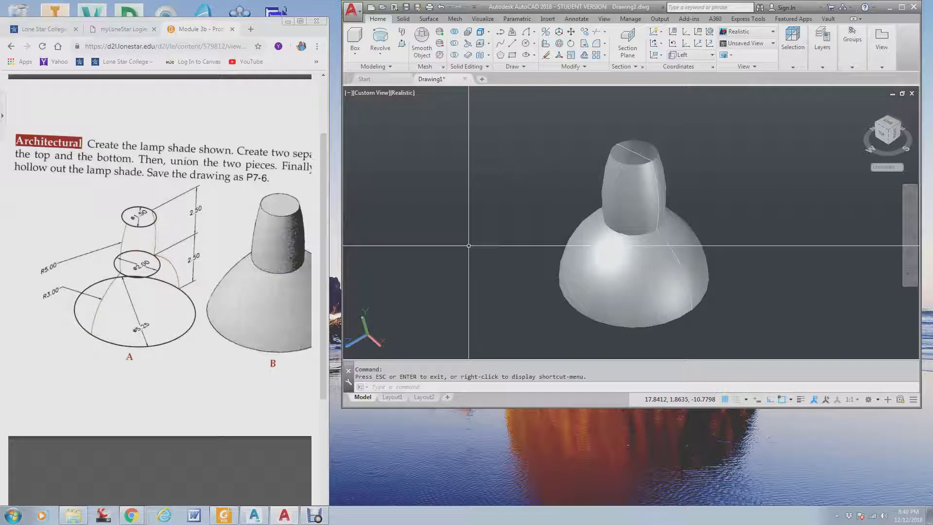